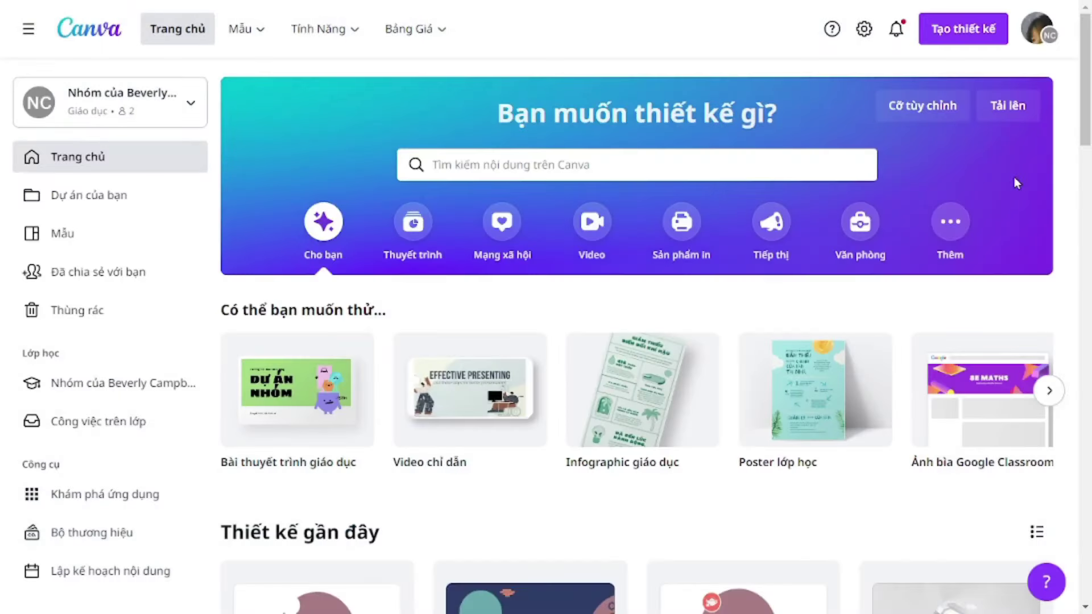
# Create a blank "Video chỉ dẫn" design and title it "mau japan"
pyautogui.moveTo(503, 445)
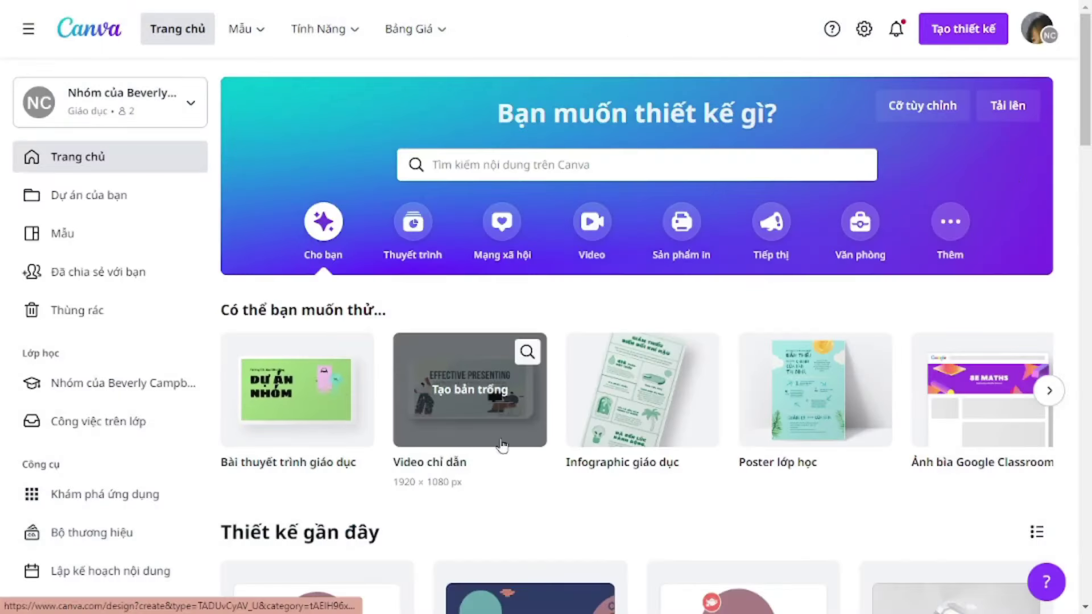
pyautogui.click(488, 416)
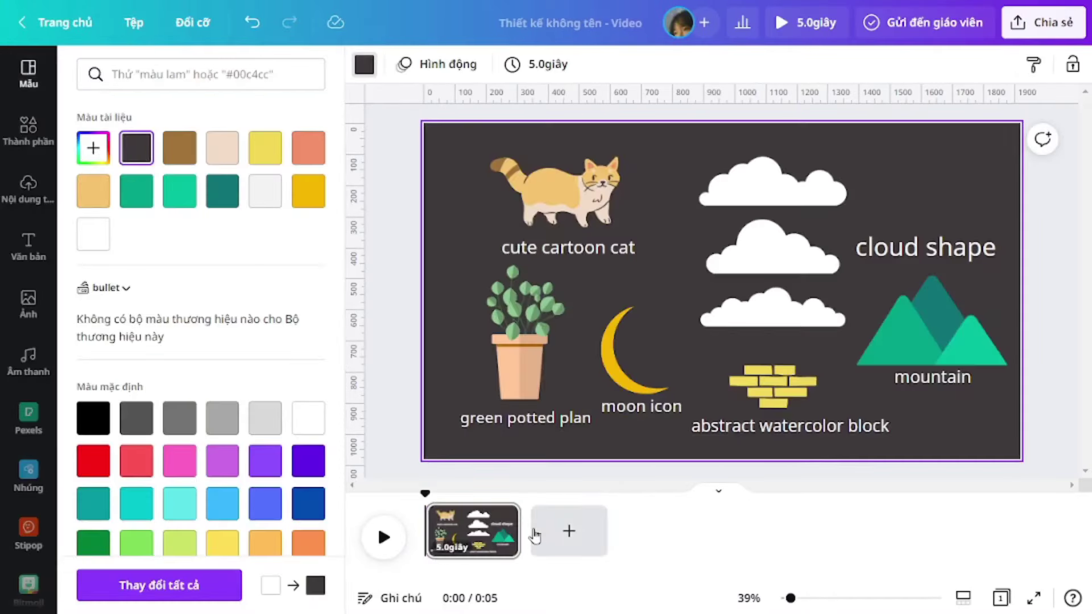
pyautogui.click(407, 279)
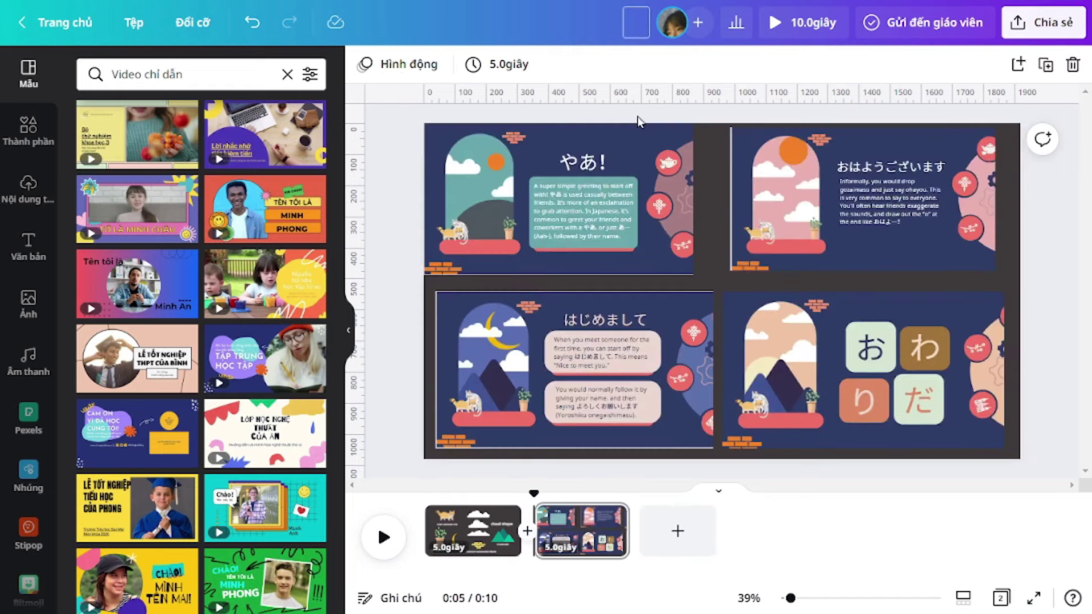
pyautogui.write('mau japan')
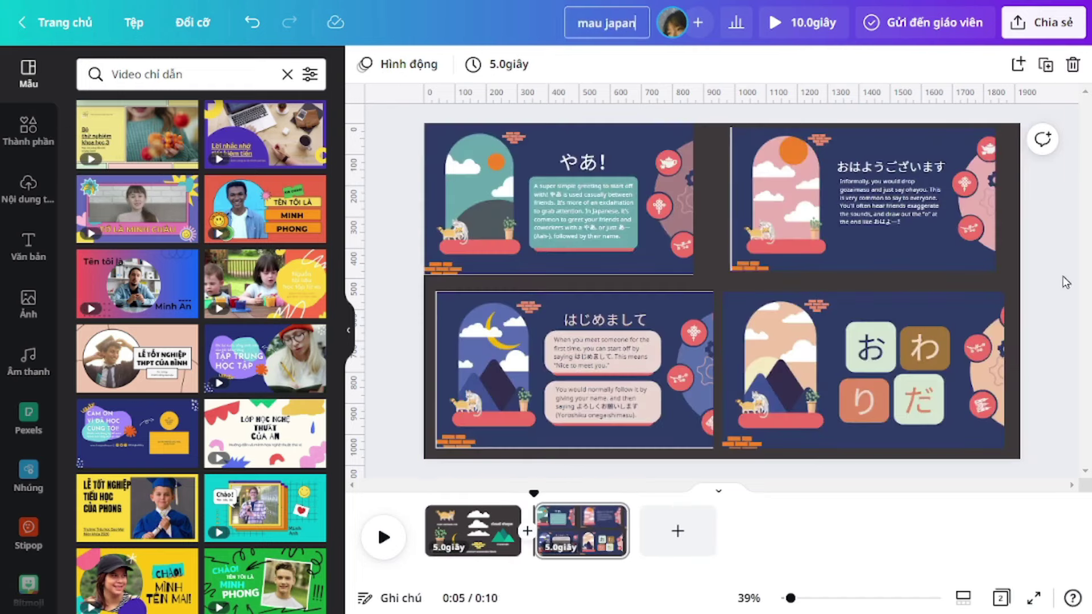
pyautogui.click(1049, 272)
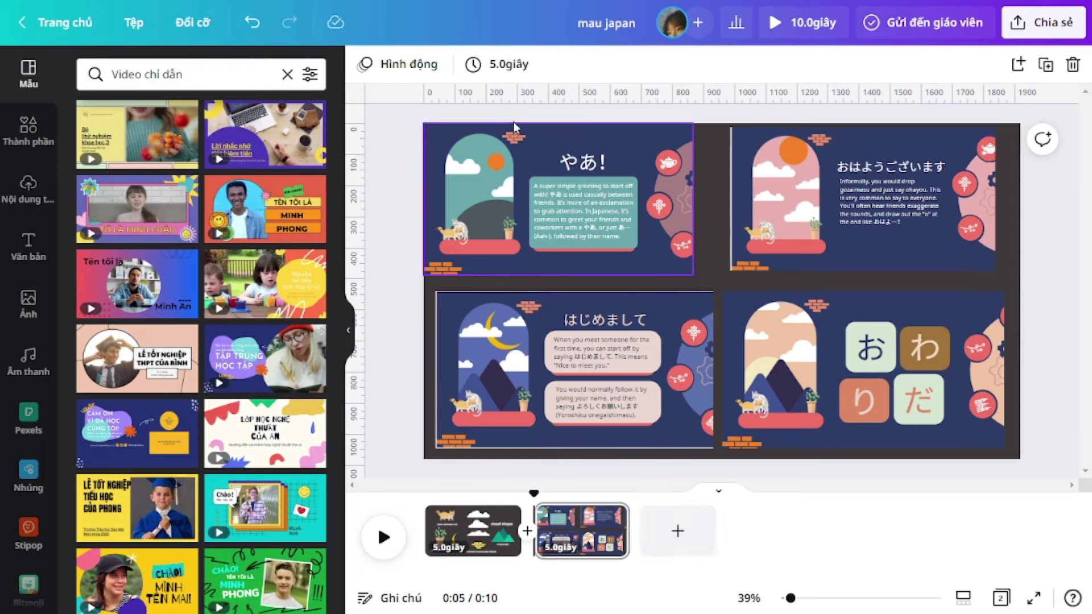
pyautogui.click(543, 148)
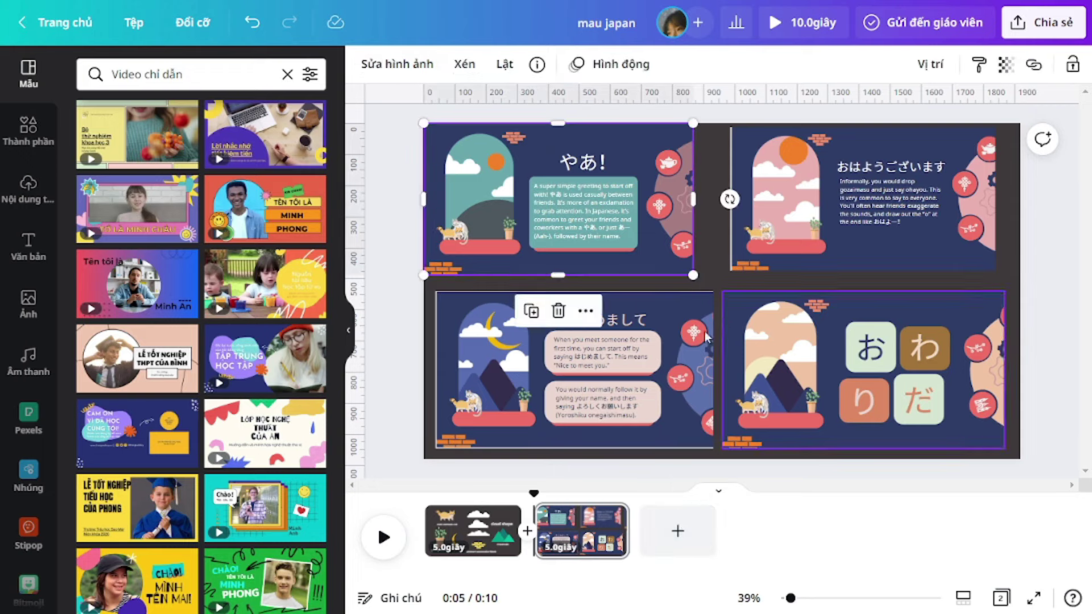
pyautogui.click(375, 153)
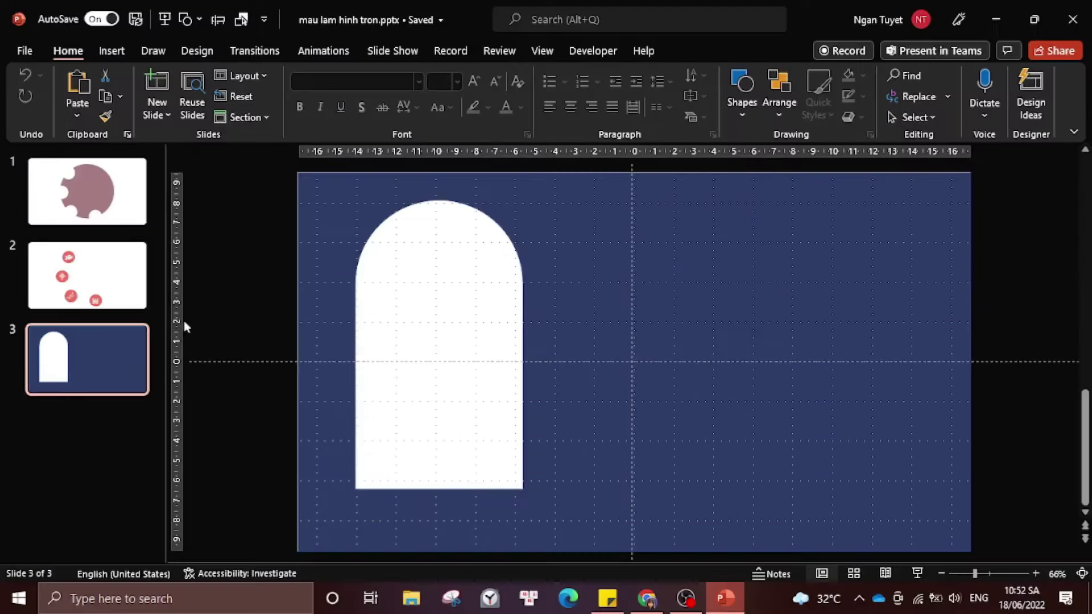
# Switch to PowerPoint, add a new slide after slide 3 and delete its title and text placeholders
pyautogui.click(673, 395)
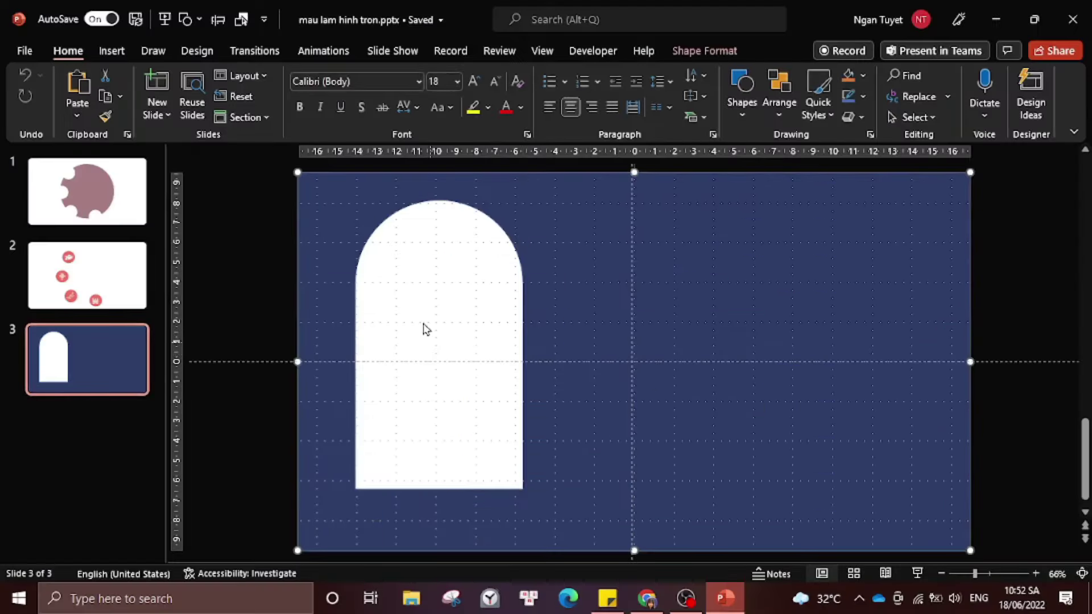
pyautogui.click(66, 363)
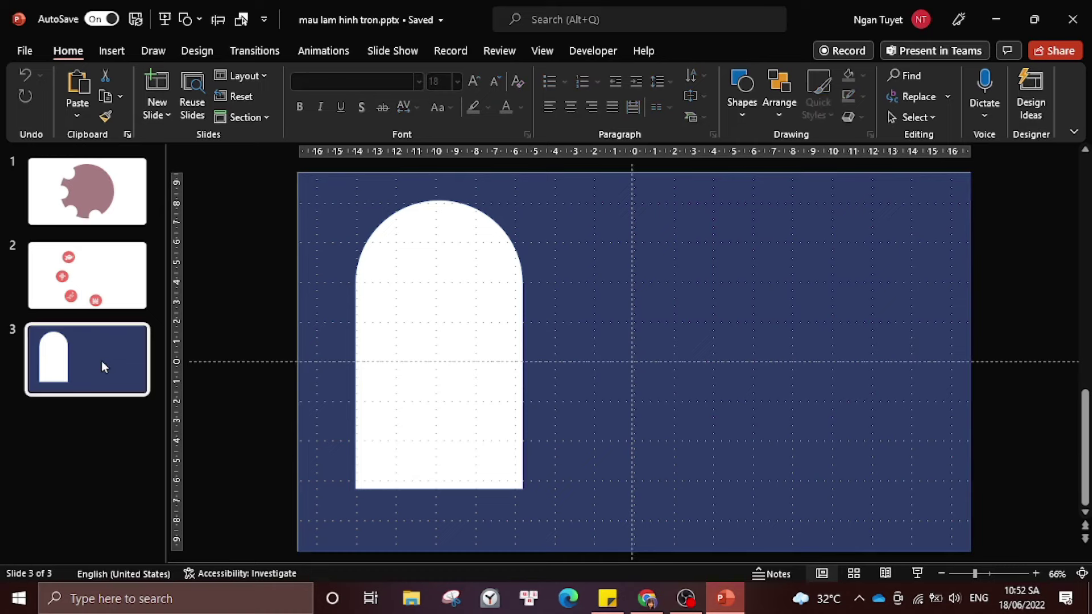
pyautogui.press('Return')
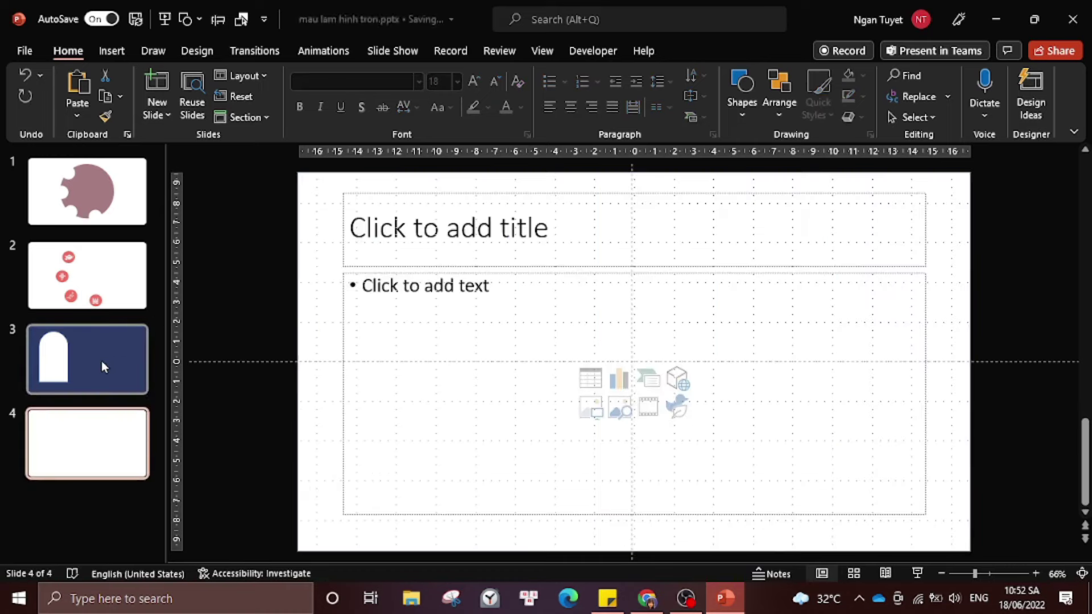
pyautogui.click(439, 272)
pyautogui.hotkey('ctrl', 'a')
pyautogui.press('Delete')
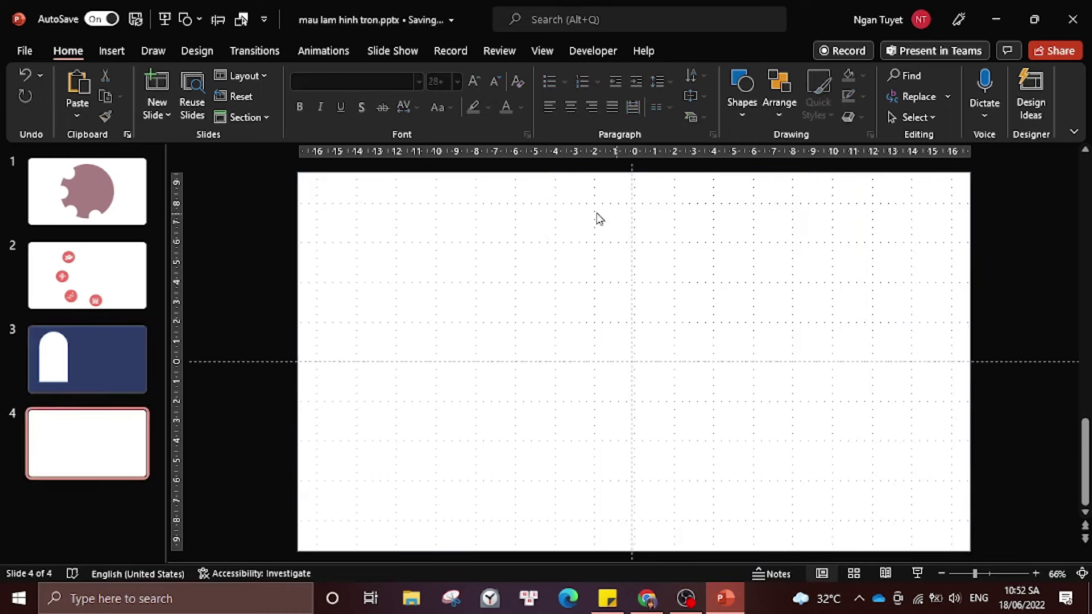
# Draw a rectangle of 33.87 × 19.05 cm covering the whole empty slide
pyautogui.click(111, 50)
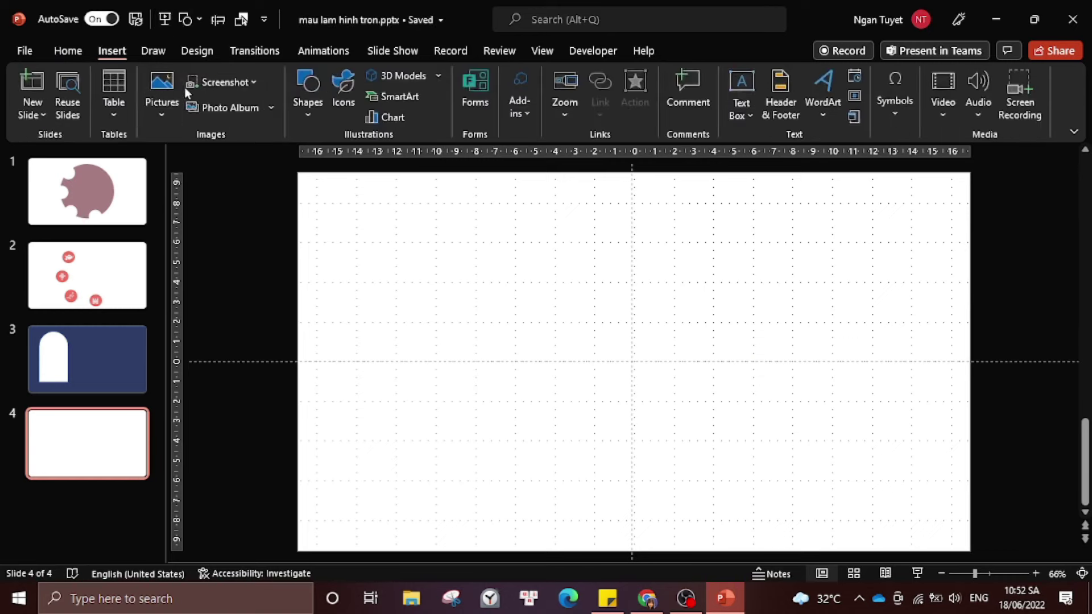
pyautogui.click(308, 91)
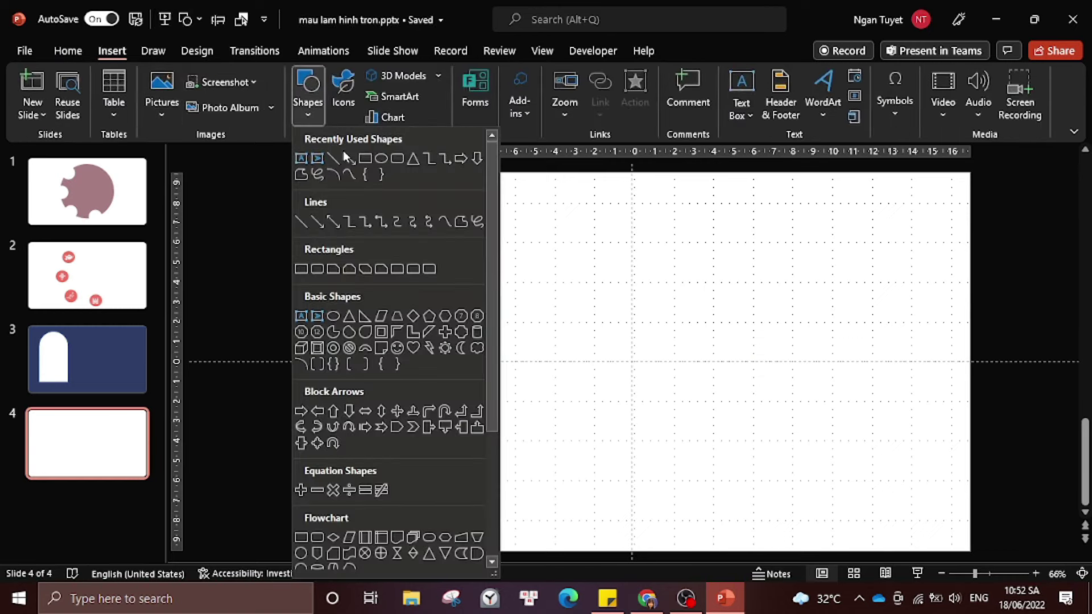
pyautogui.click(364, 160)
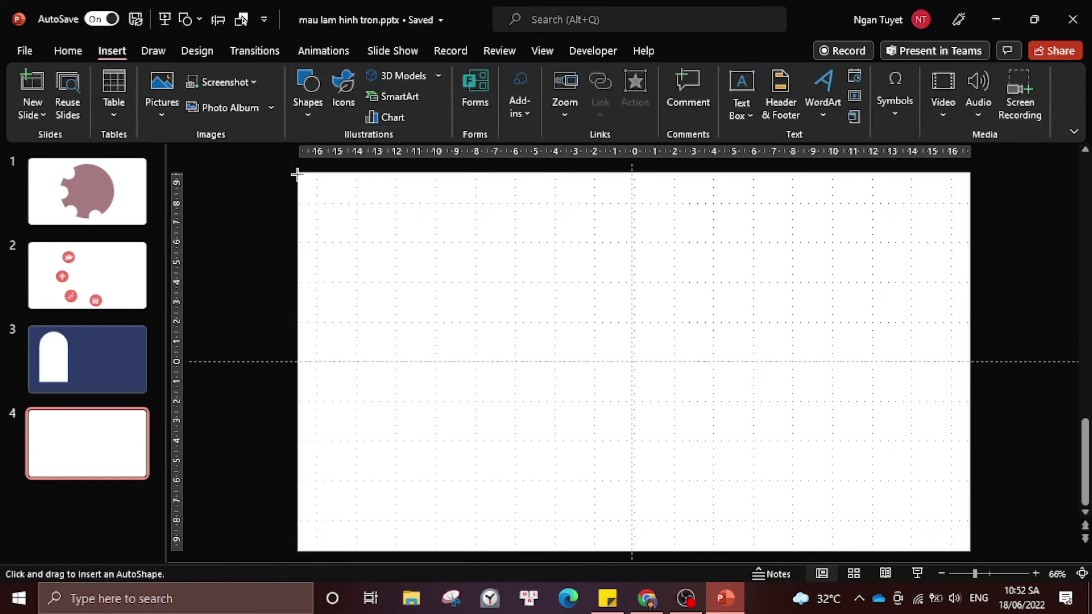
pyautogui.moveTo(296, 173); pyautogui.dragTo(971, 548)
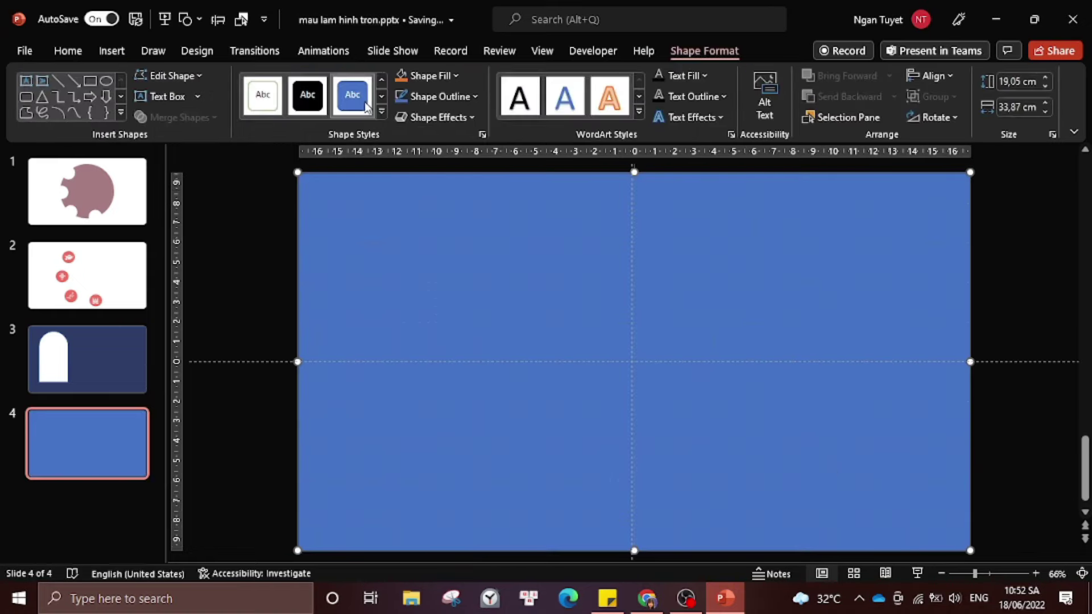
# Fill the full-slide rectangle with the recently used dark blue and remove its outline
pyautogui.click(428, 75)
pyautogui.click(399, 271)
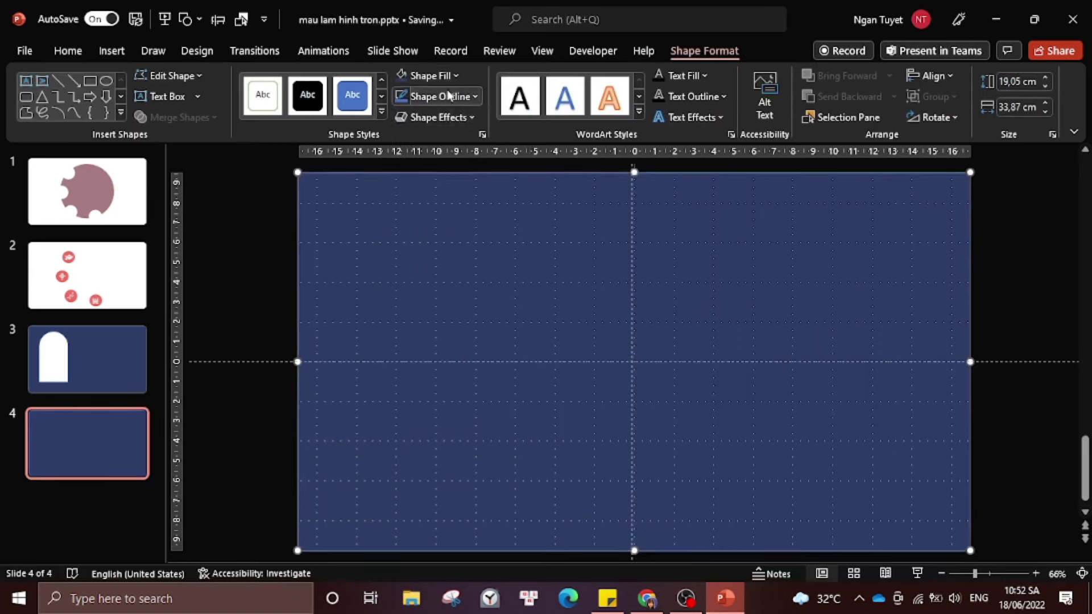
pyautogui.click(439, 96)
pyautogui.click(448, 321)
pyautogui.click(1031, 251)
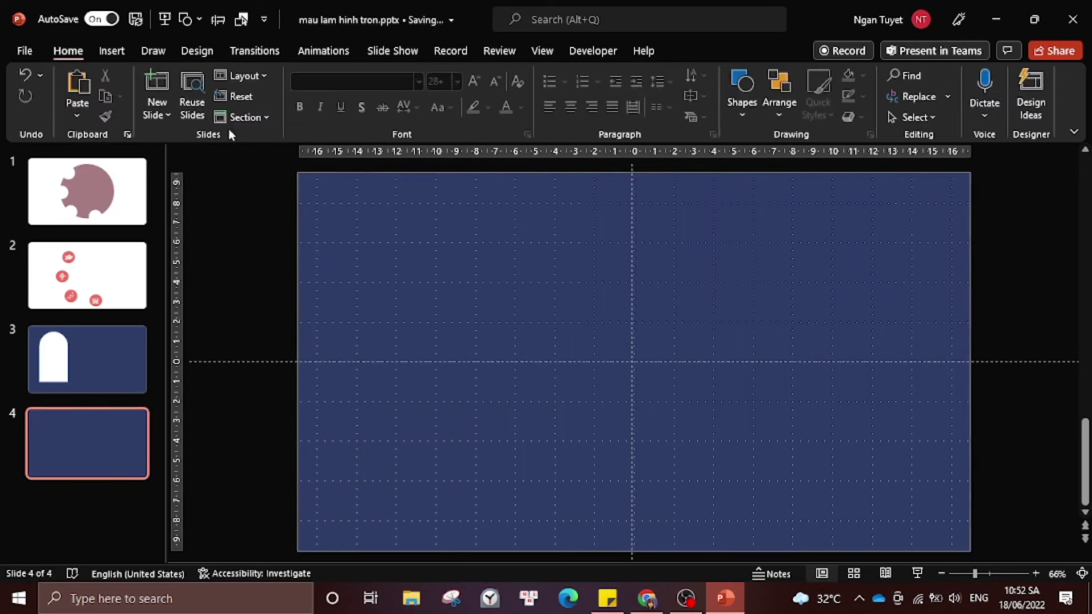
# Draw a top-corners-rounded rectangle about 9.56 × 14.19 cm on the slide's left half and round its top into a full arch
pyautogui.click(195, 22)
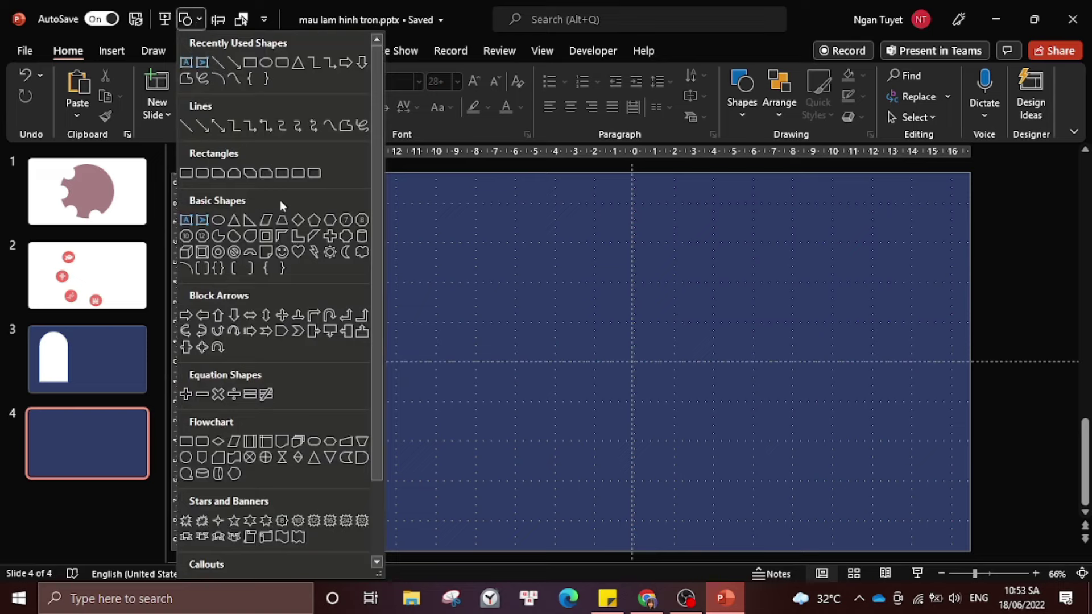
pyautogui.click(298, 172)
pyautogui.moveTo(385, 218)
pyautogui.mouseDown()
pyautogui.moveTo(595, 500)
pyautogui.moveTo(578, 512)
pyautogui.moveTo(569, 487)
pyautogui.mouseUp()
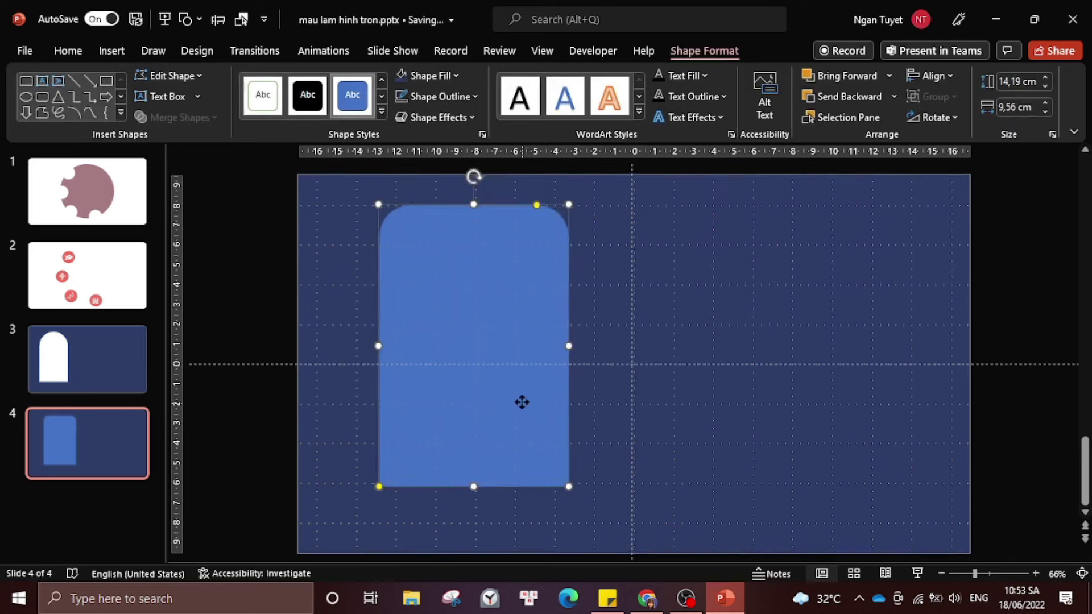
pyautogui.moveTo(520, 400); pyautogui.dragTo(483, 398)
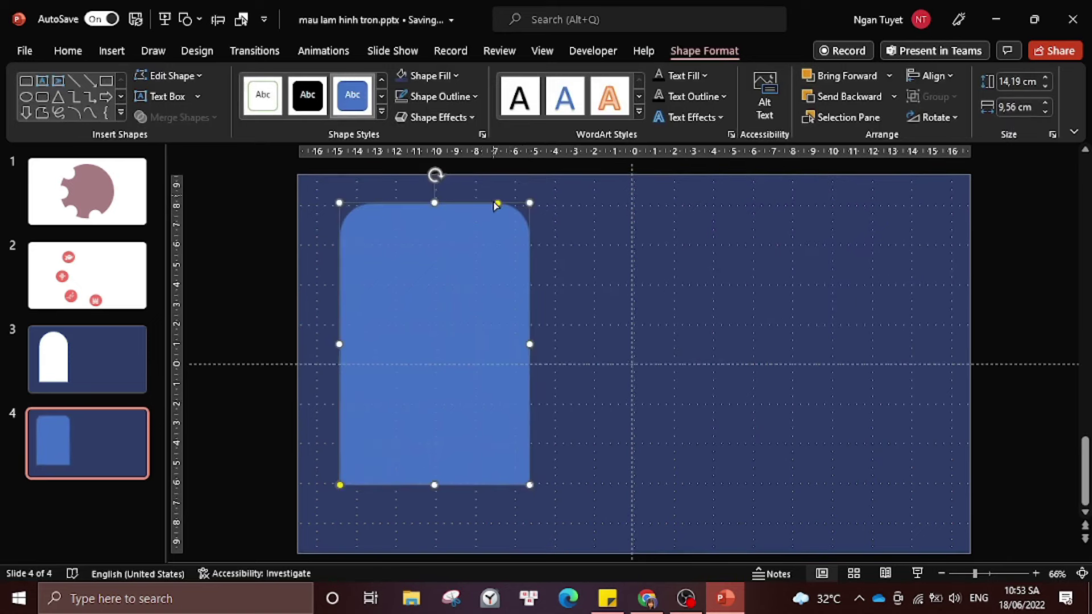
pyautogui.moveTo(498, 208); pyautogui.dragTo(389, 352)
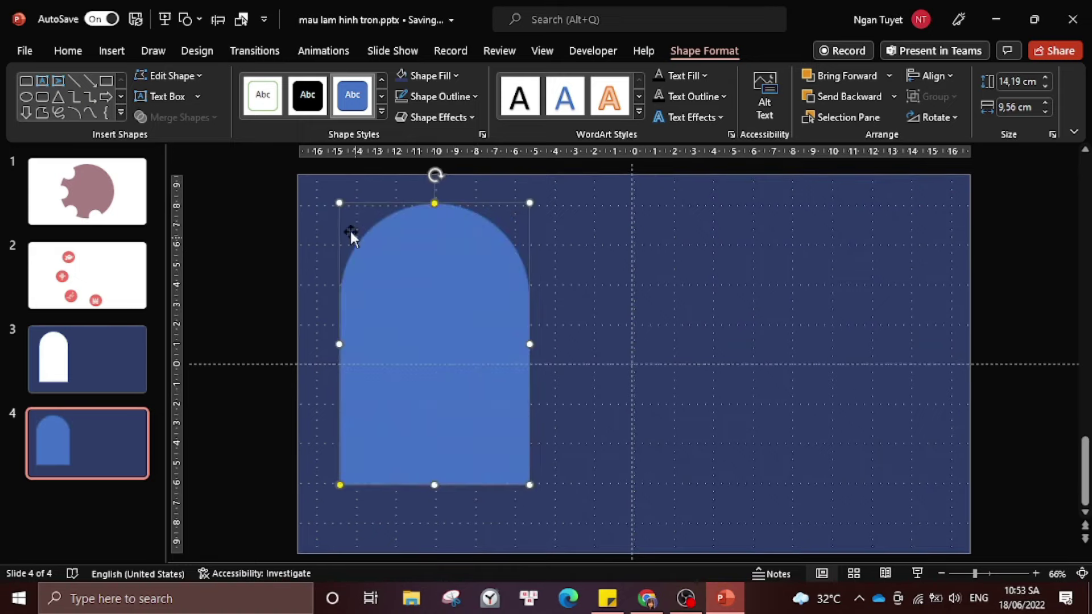
pyautogui.click(431, 76)
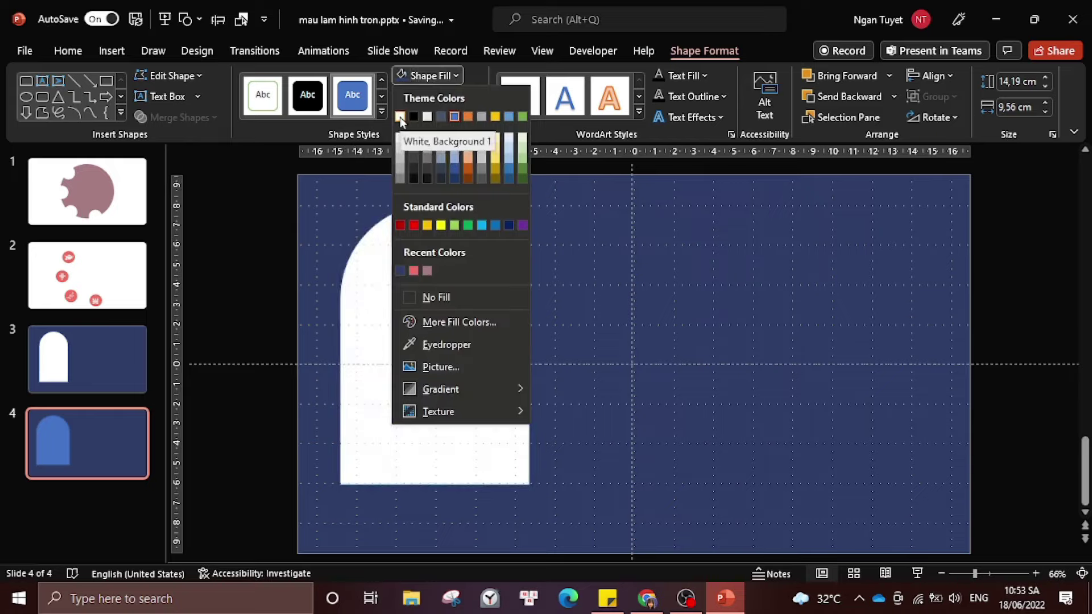
pyautogui.click(255, 309)
pyautogui.click(305, 279)
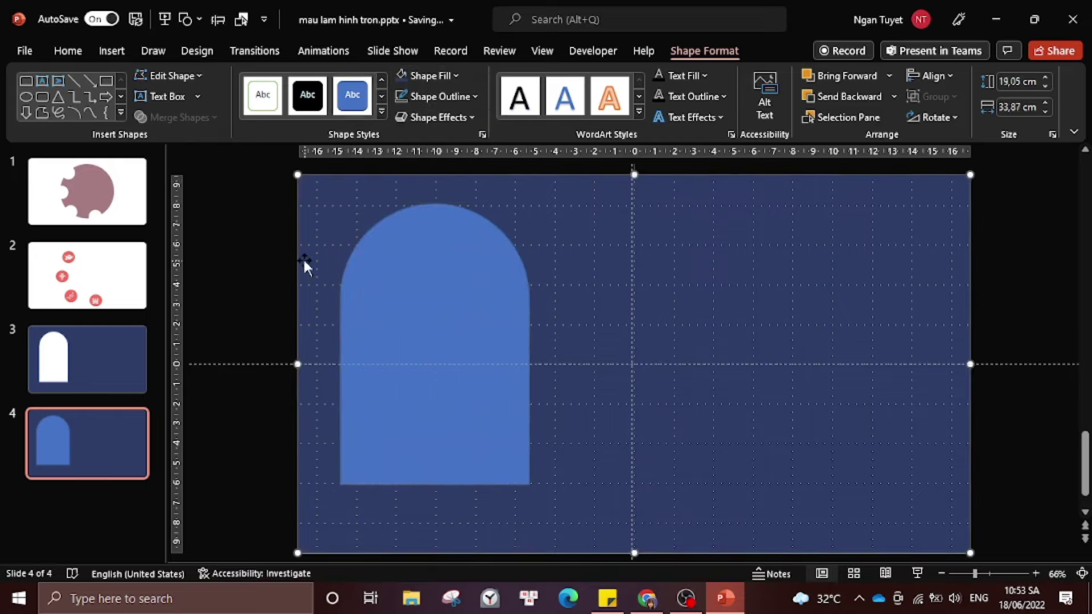
# Shrink the arch shape to about 7.82 × 13.67 cm
pyautogui.click(432, 270)
pyautogui.moveTo(336, 341); pyautogui.dragTo(366, 342)
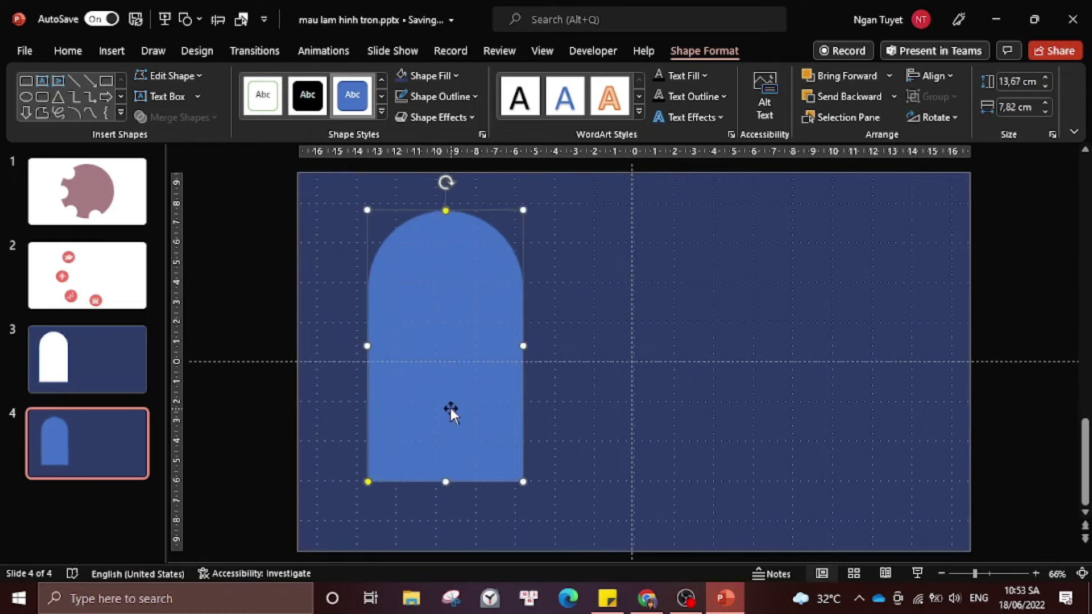
# Subtract the arch from the dark blue background rectangle to cut an arched window through it
pyautogui.keyDown('shift'); pyautogui.click(598, 287); pyautogui.keyUp('shift')
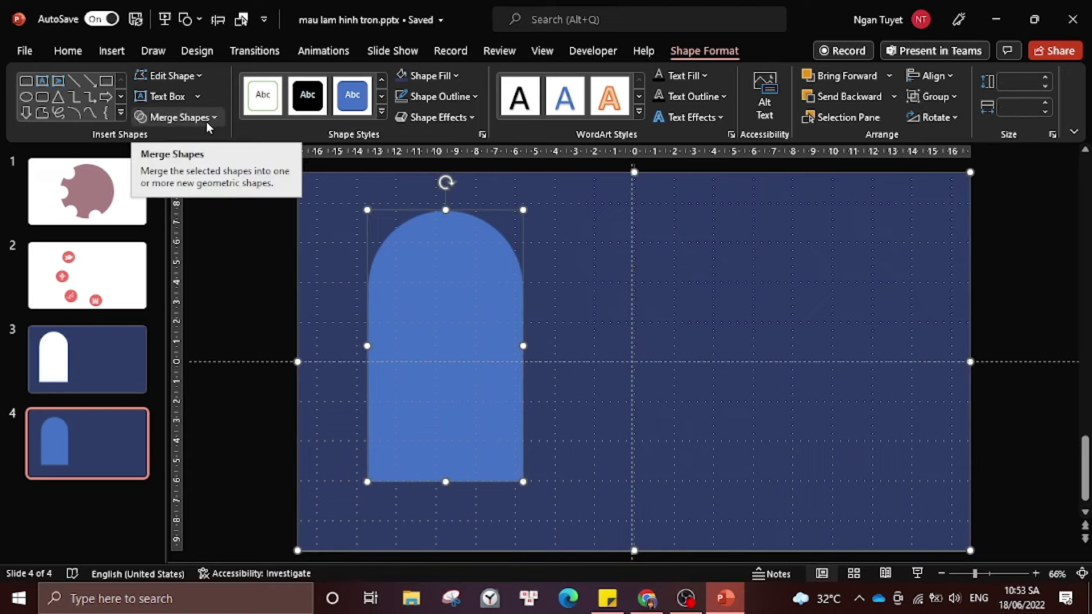
pyautogui.click(206, 121)
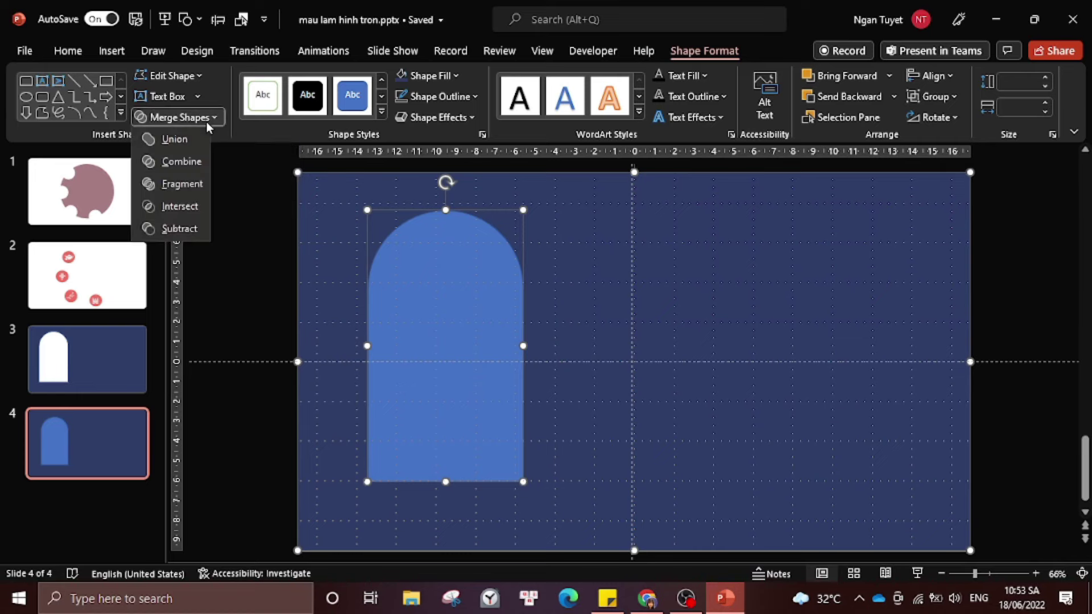
pyautogui.click(179, 228)
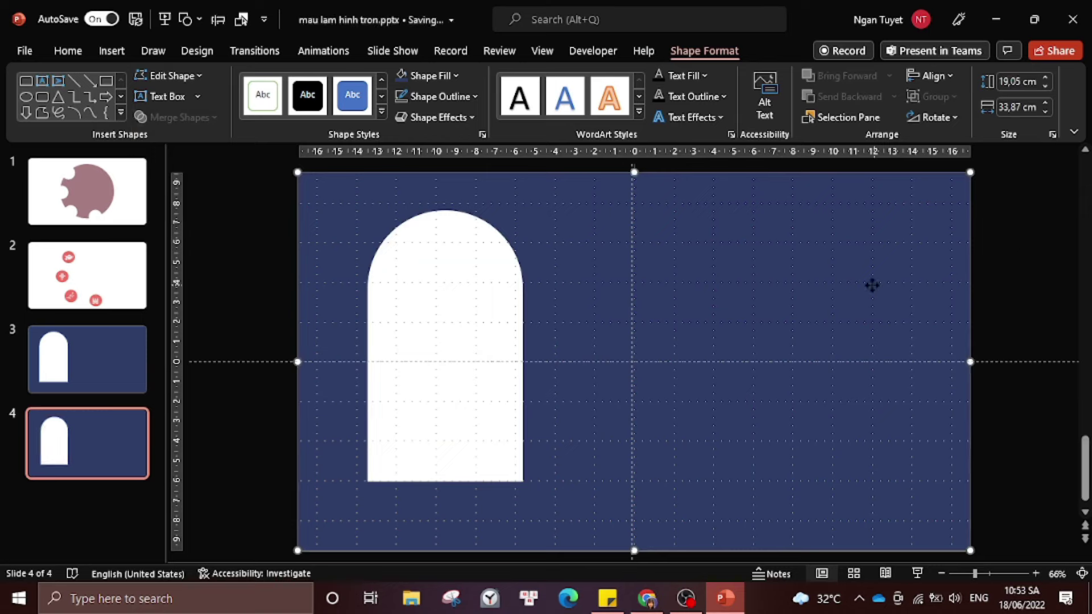
pyautogui.moveTo(871, 289)
pyautogui.mouseDown()
pyautogui.moveTo(869, 391)
pyautogui.moveTo(878, 295)
pyautogui.mouseUp()
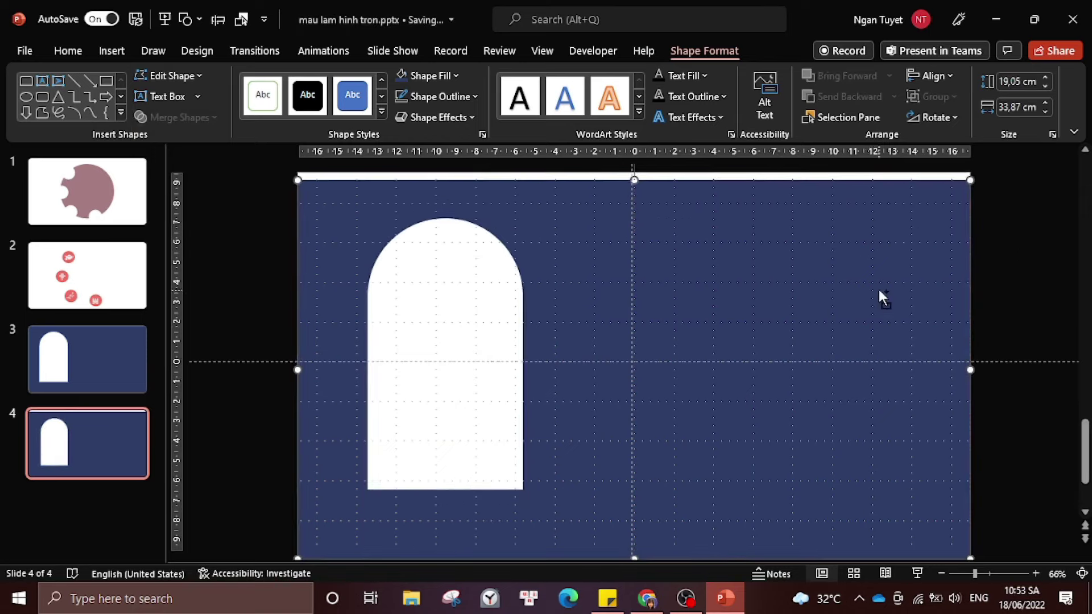
pyautogui.click(1011, 229)
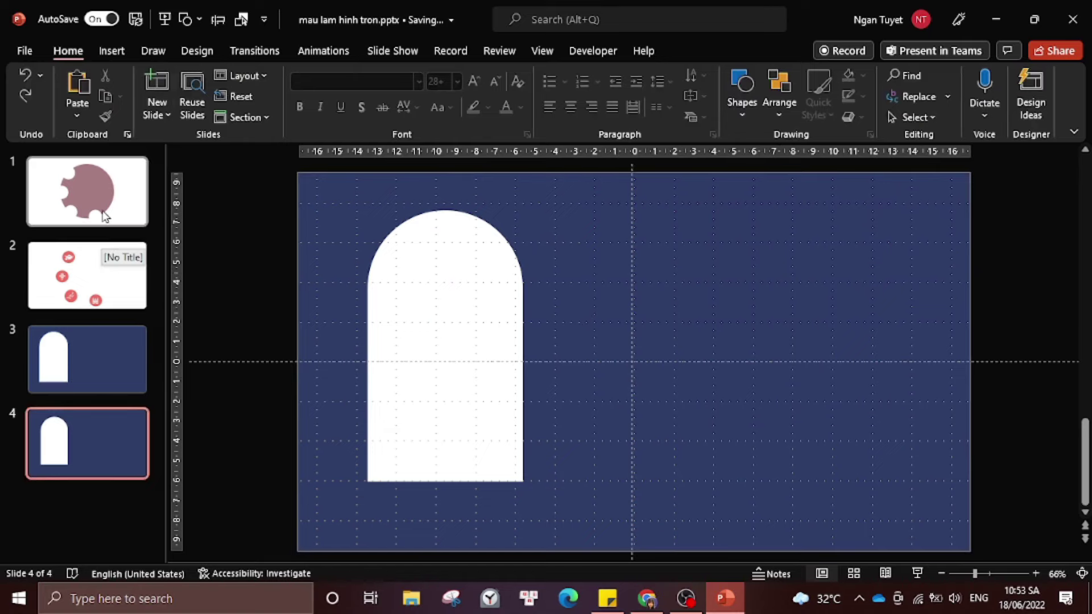
# Add a new slide after slide 4 and delete its title and text placeholders
pyautogui.click(110, 280)
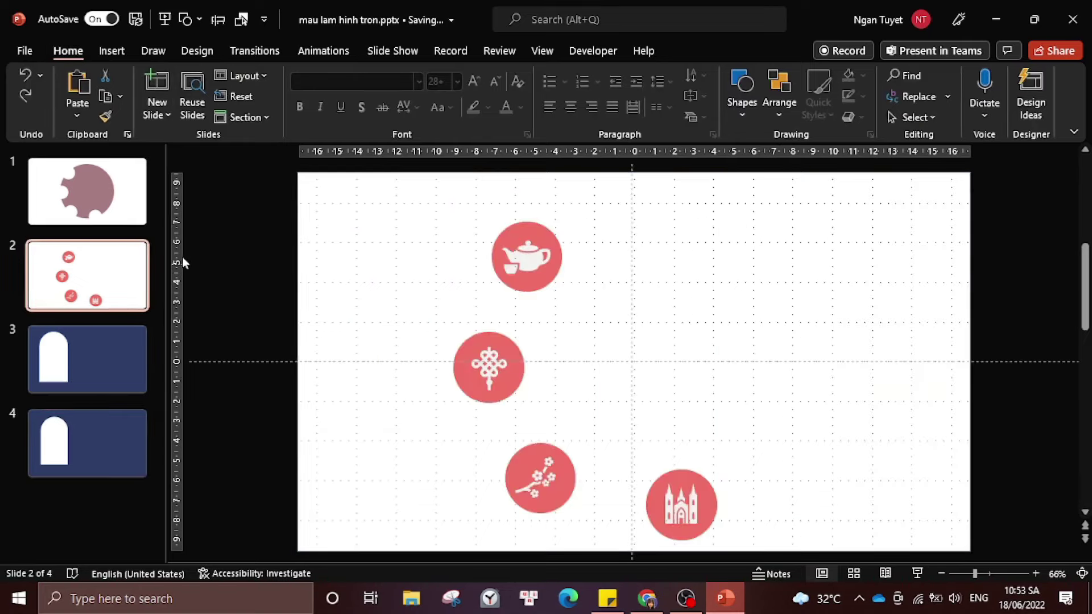
pyautogui.click(106, 437)
pyautogui.press('Return')
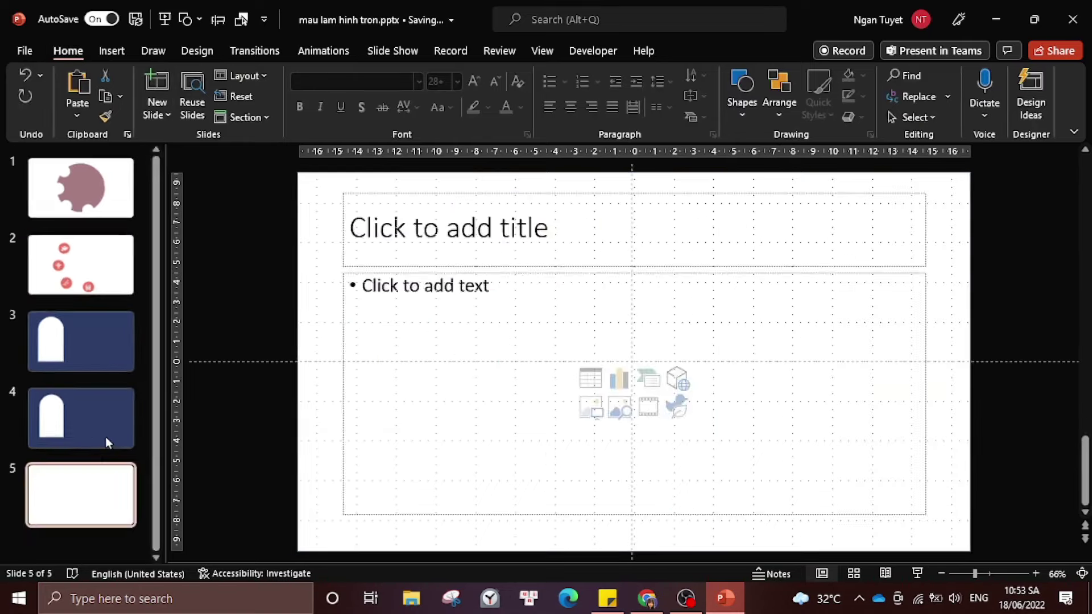
pyautogui.click(344, 332)
pyautogui.hotkey('ctrl', 'a')
pyautogui.press('Delete')
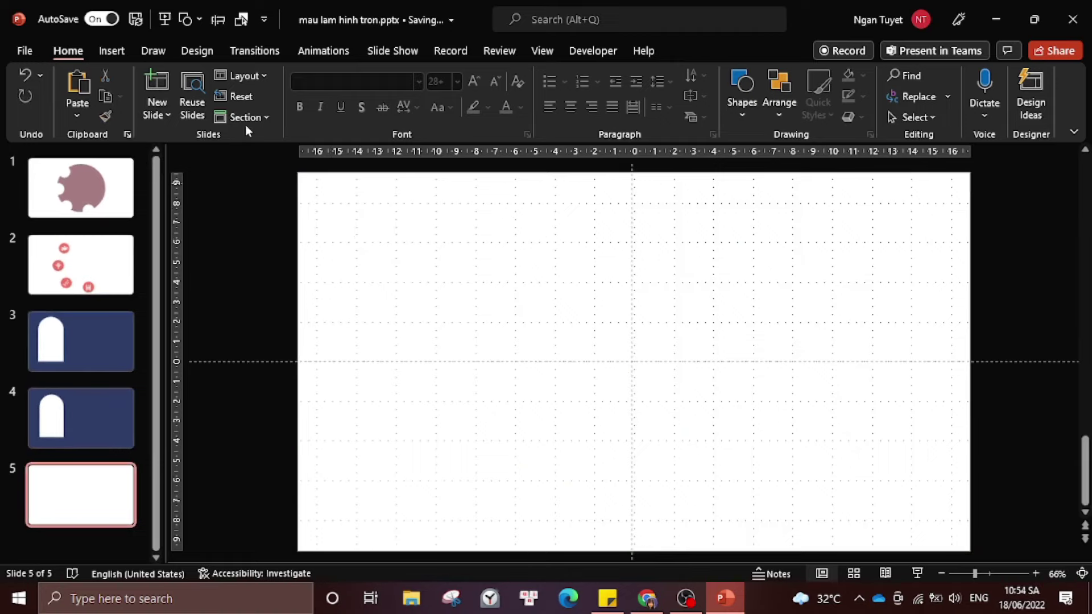
# Draw a perfect circle about 14.6 cm in diameter and centre it on slide 5
pyautogui.click(193, 20)
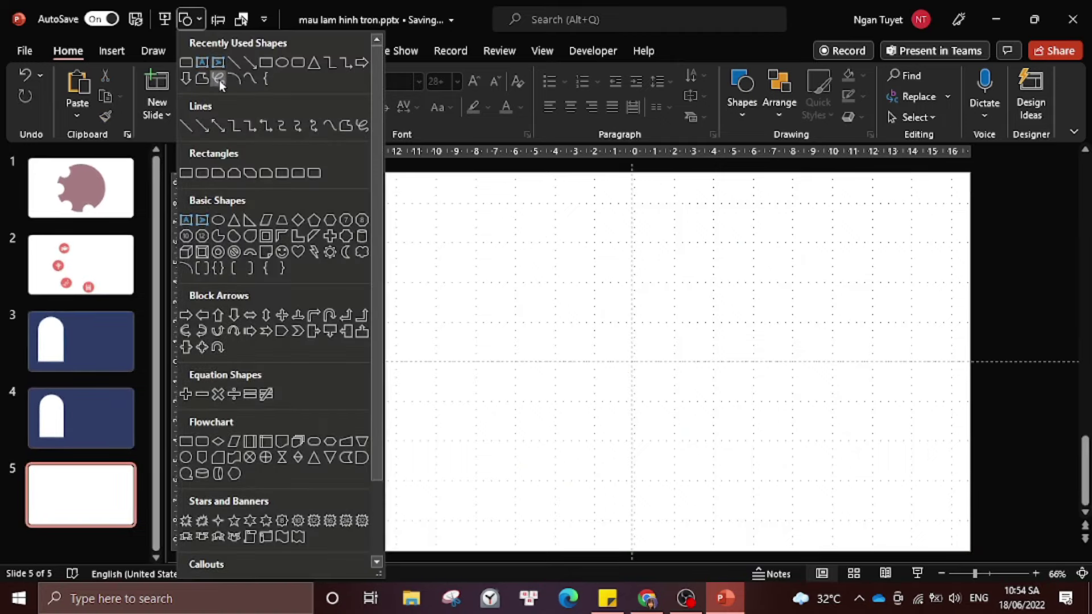
pyautogui.click(281, 64)
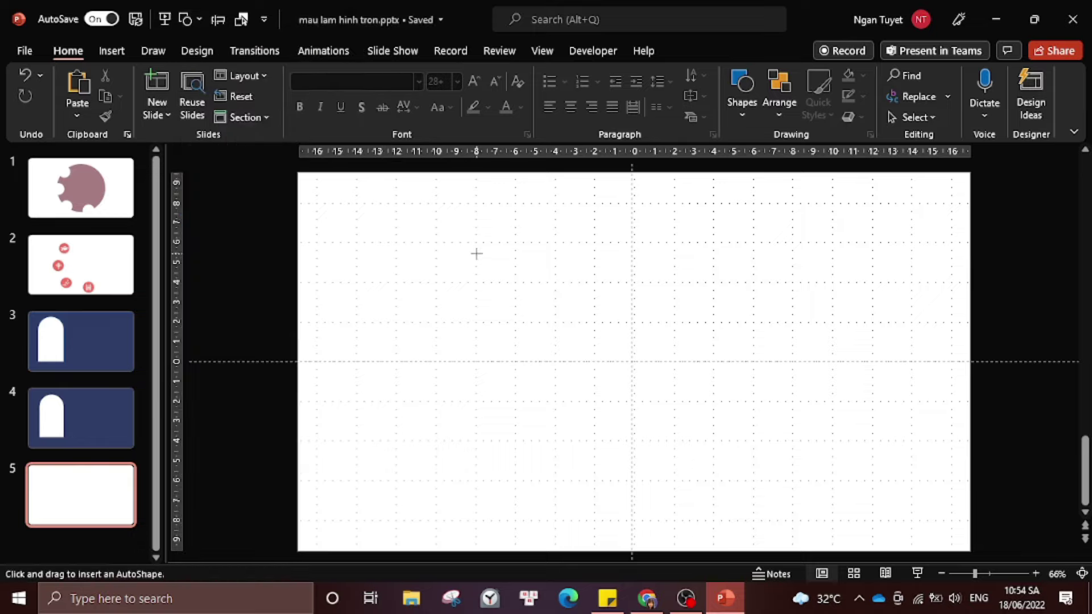
pyautogui.press('shift')
pyautogui.moveTo(484, 234); pyautogui.dragTo(771, 489)
pyautogui.moveTo(646, 421); pyautogui.dragTo(658, 410)
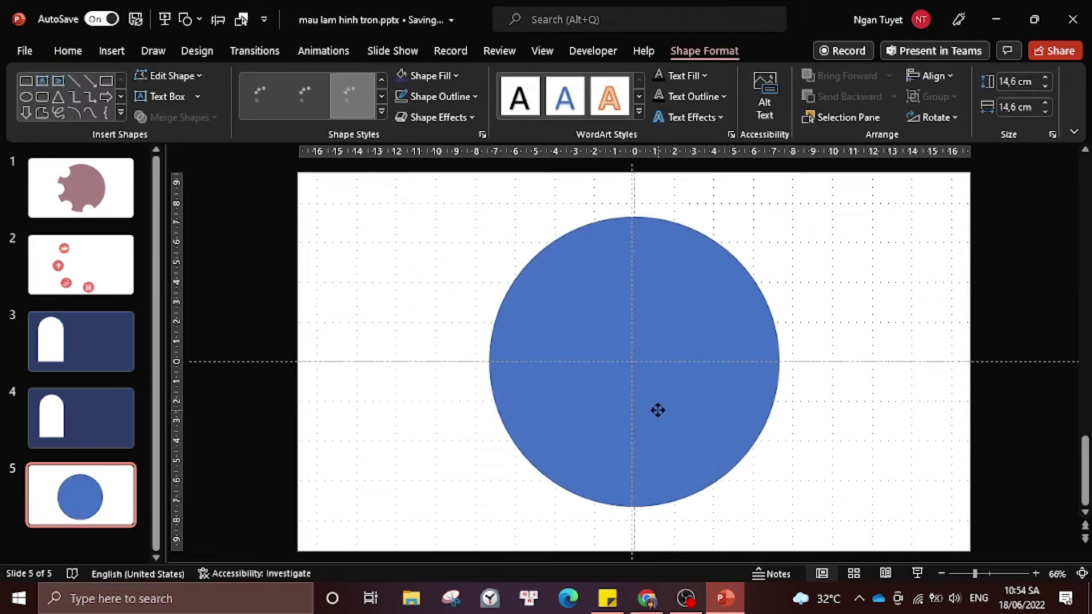
# Fill the large circle on slide 5 with the recent mauve colour and remove its outline
pyautogui.click(438, 76)
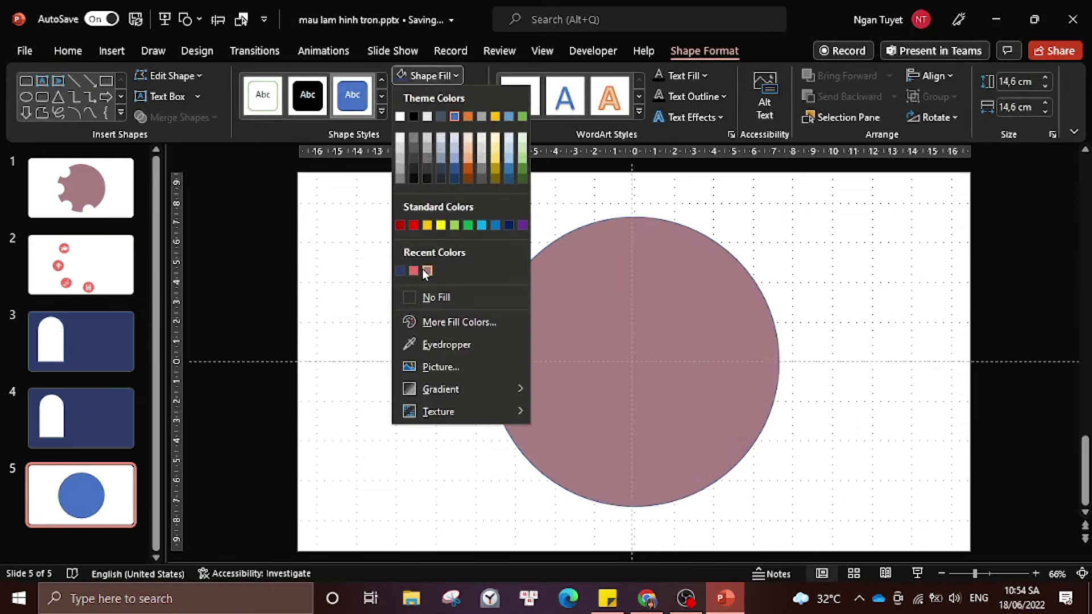
pyautogui.click(415, 270)
pyautogui.click(436, 97)
pyautogui.click(480, 317)
pyautogui.click(430, 255)
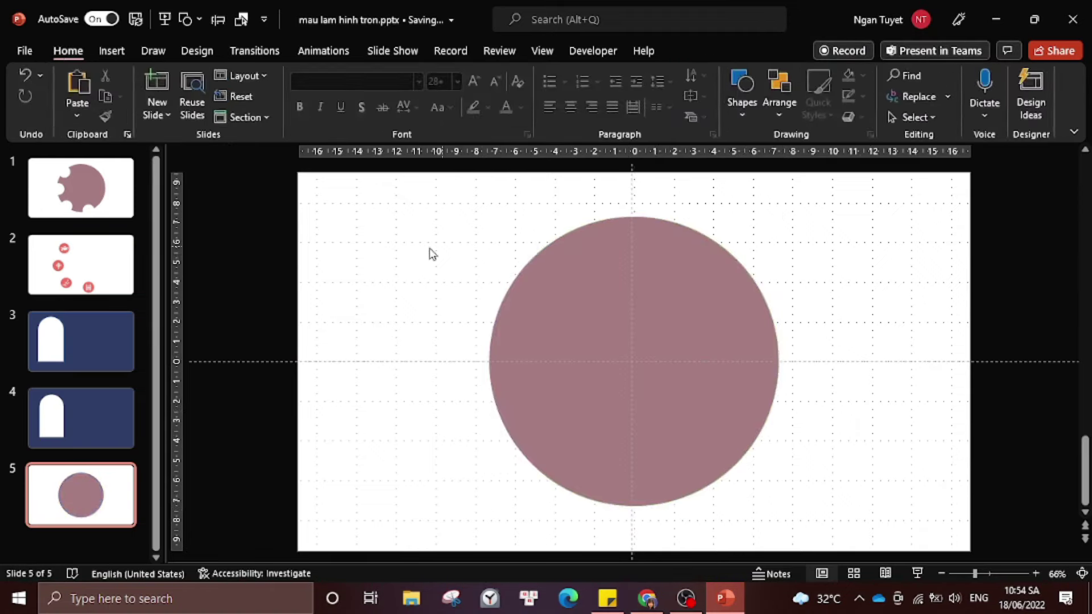
pyautogui.click(576, 312)
pyautogui.click(395, 222)
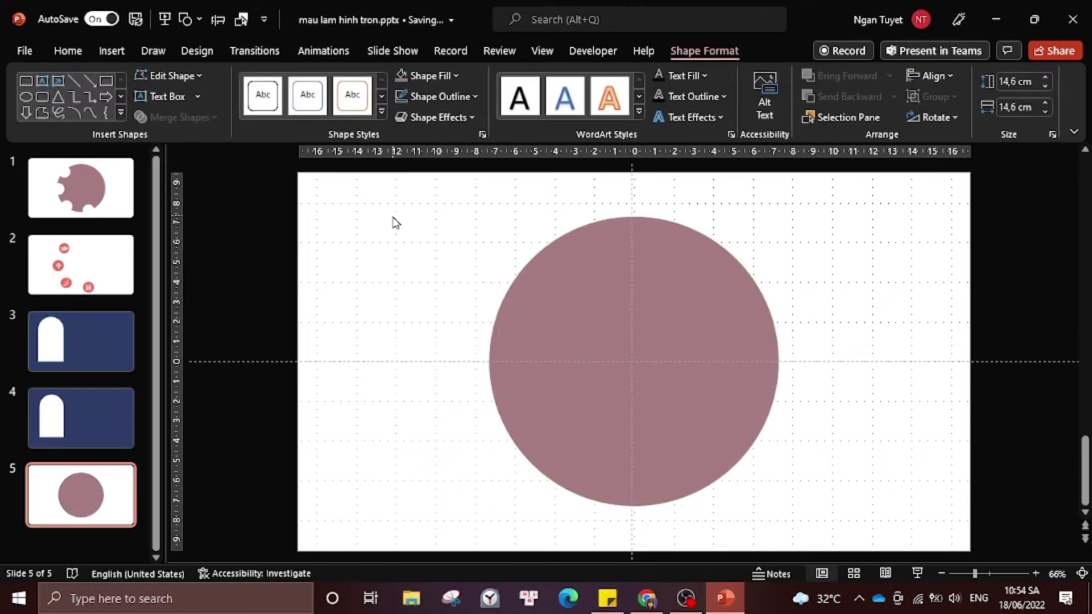
# Draw a small circle about 3.35 cm in diameter over the large circle's upper-left edge
pyautogui.click(186, 20)
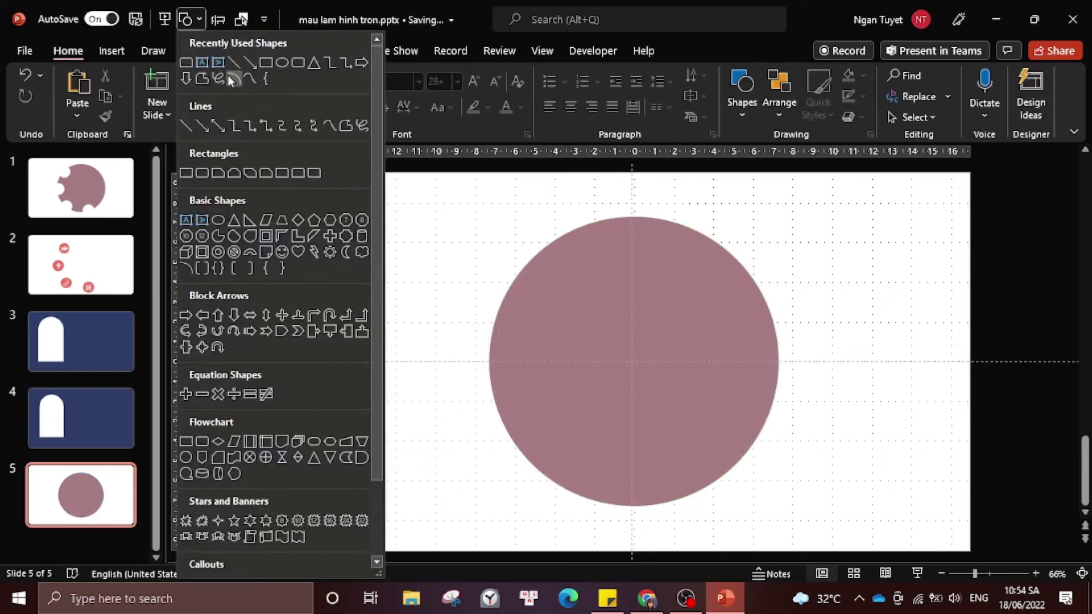
pyautogui.click(281, 64)
pyautogui.keyDown('shift'); pyautogui.moveTo(489, 244); pyautogui.dragTo(555, 311); pyautogui.keyUp('shift')
# Fill the small circle with the recent coral red colour and remove its outline
pyautogui.click(430, 76)
pyautogui.click(417, 272)
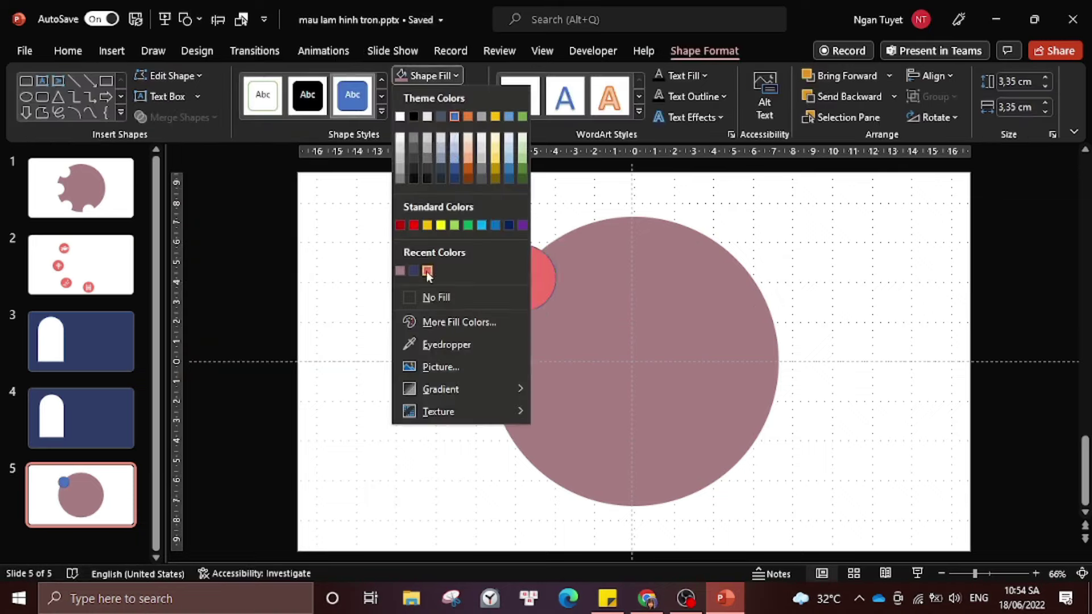
pyautogui.click(434, 96)
pyautogui.click(472, 317)
pyautogui.click(472, 319)
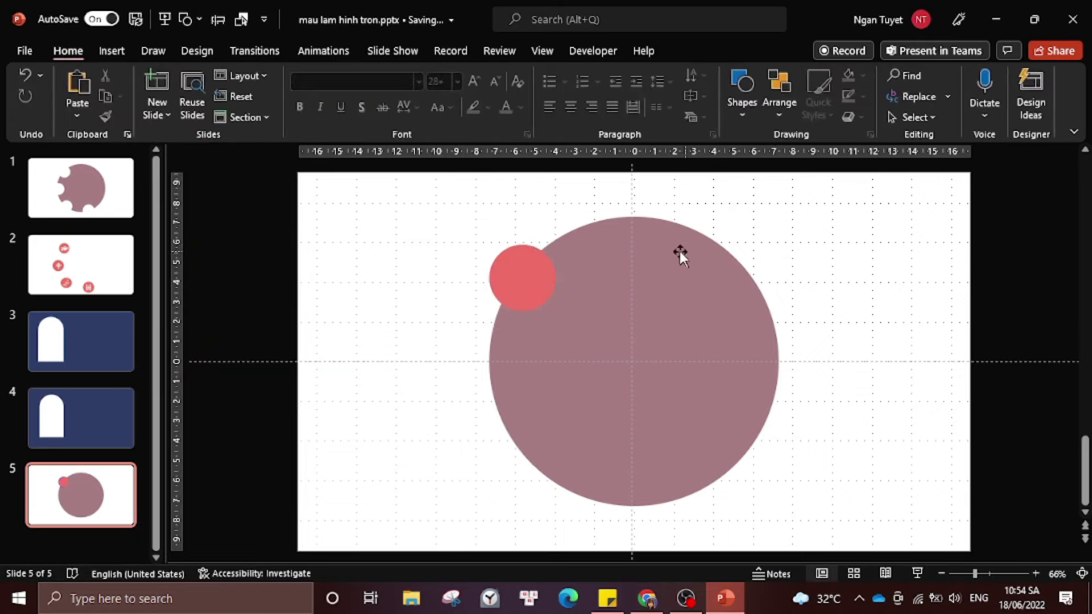
# Set the large mauve circle to have no outline
pyautogui.doubleClick(630, 298)
pyautogui.click(452, 98)
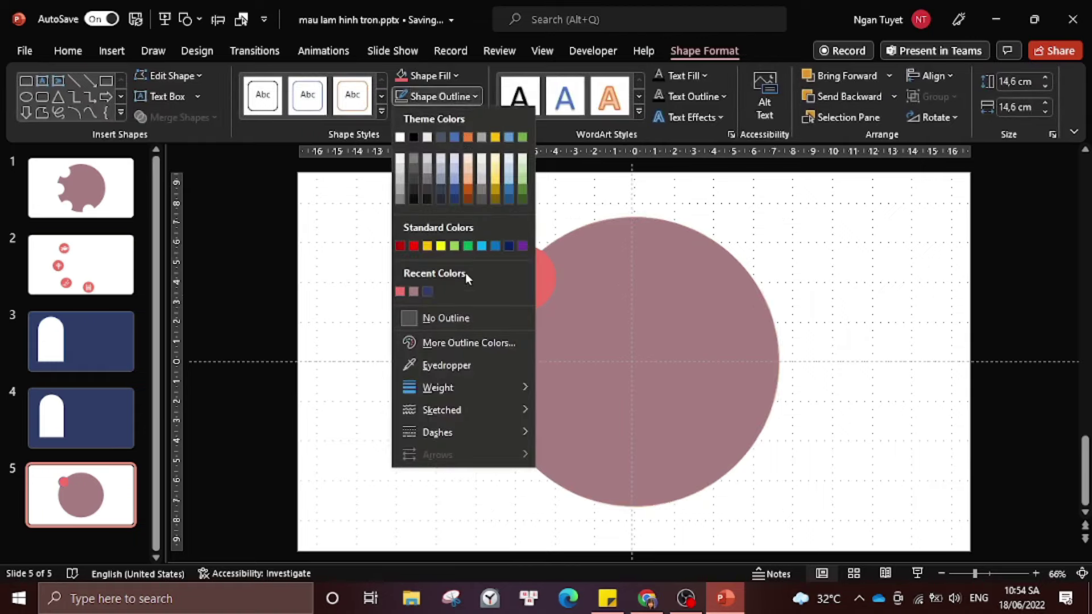
pyautogui.click(462, 320)
pyautogui.click(849, 254)
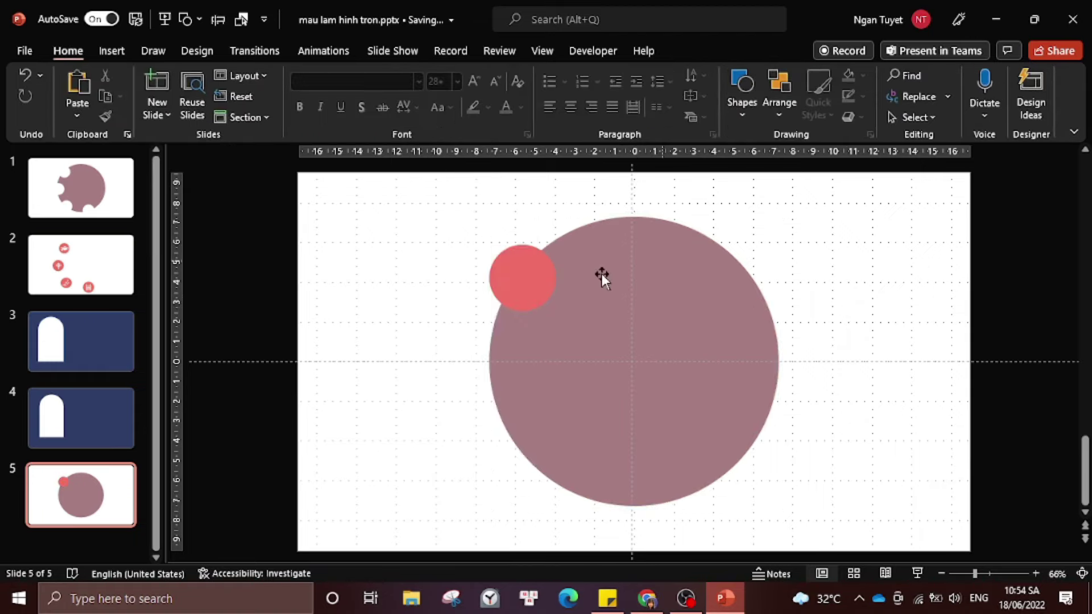
# Make three copies of the small red circle and spread them along the large circle's left and bottom edges
pyautogui.click(513, 290)
pyautogui.hotkey('ctrl', 'v')
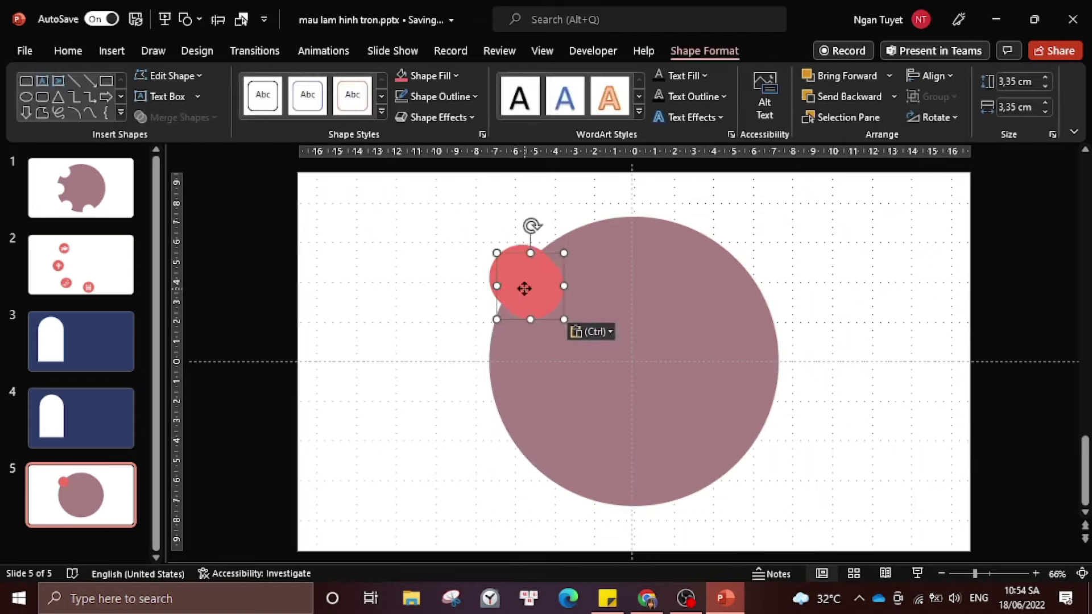
pyautogui.moveTo(525, 290); pyautogui.dragTo(664, 508)
pyautogui.hotkey('ctrl', 'v')
pyautogui.hotkey('ctrl', 'v')
pyautogui.click(907, 382)
# Subtract the four small red circles from the large mauve circle to cut round notches in its edge
pyautogui.click(701, 271)
pyautogui.keyDown('shift'); pyautogui.click(520, 273); pyautogui.keyUp('shift')
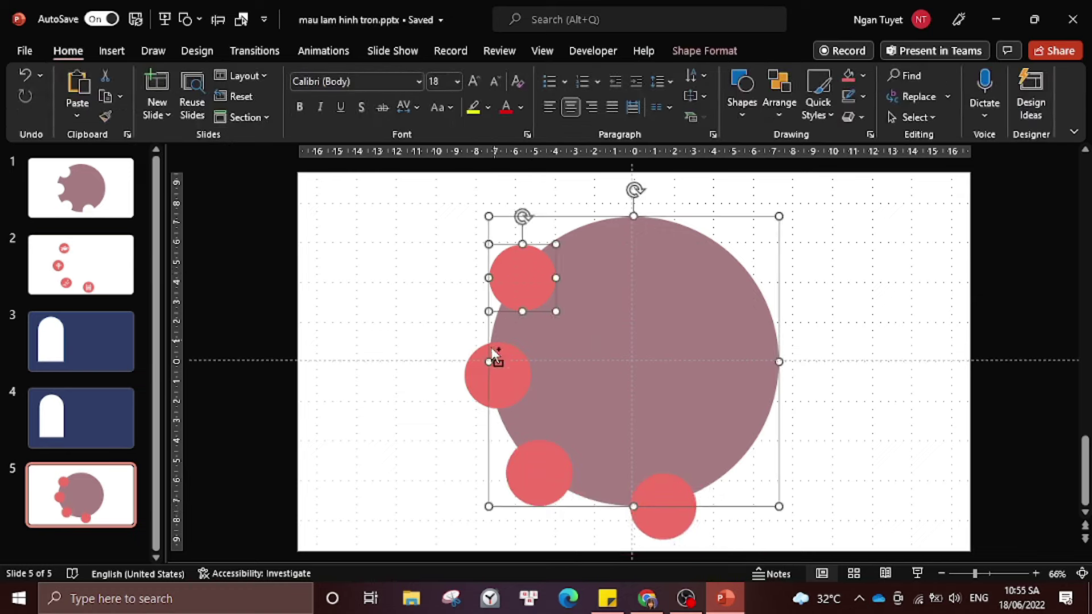
pyautogui.keyDown('shift'); pyautogui.click(483, 380); pyautogui.keyUp('shift')
pyautogui.keyDown('shift'); pyautogui.click(532, 473); pyautogui.keyUp('shift')
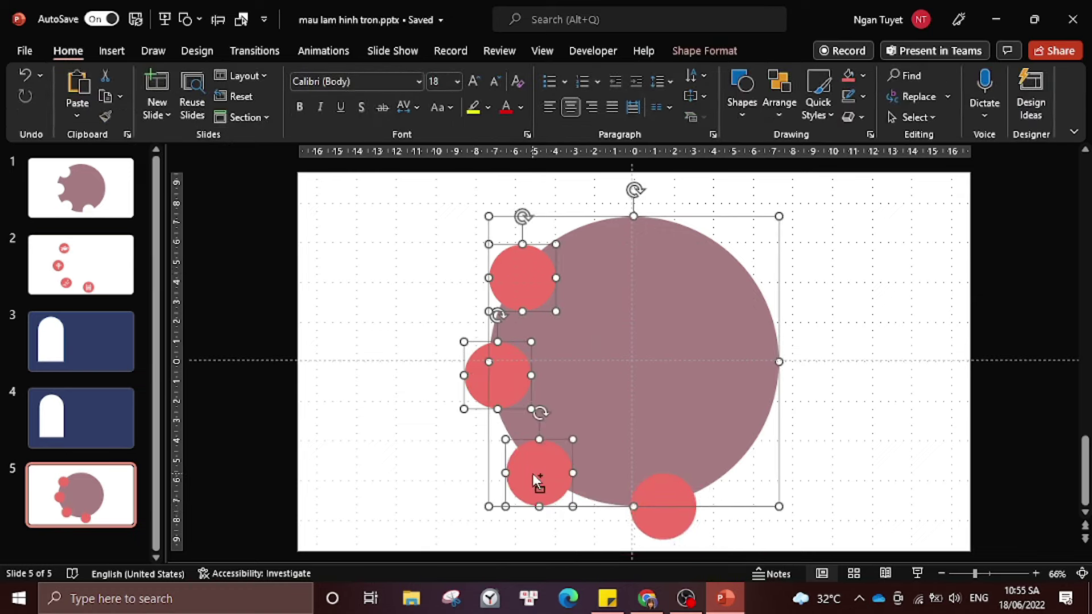
pyautogui.keyDown('shift'); pyautogui.click(646, 512); pyautogui.keyUp('shift')
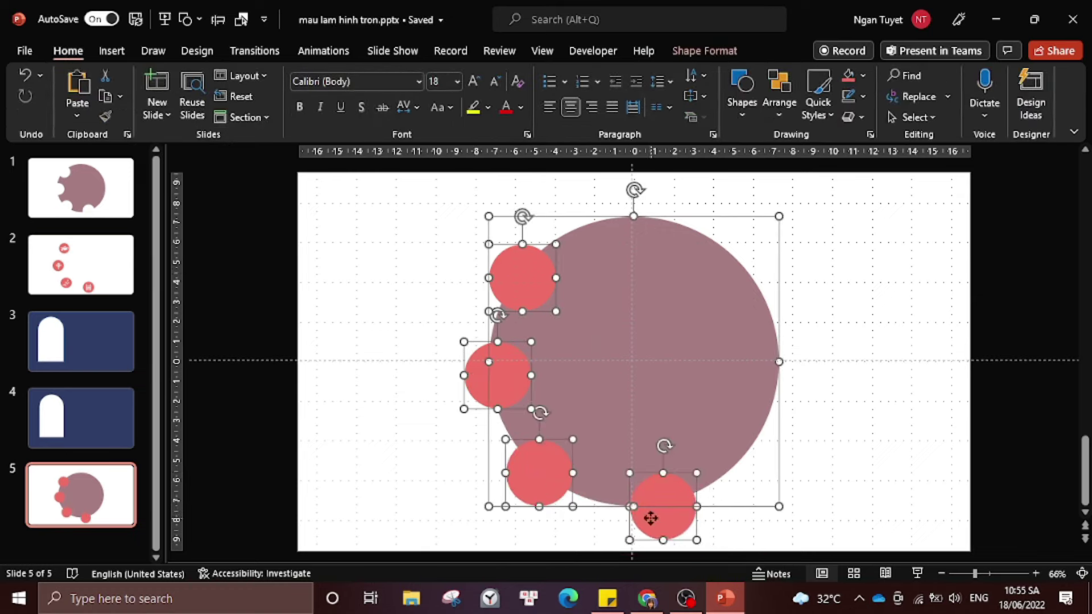
pyautogui.click(704, 50)
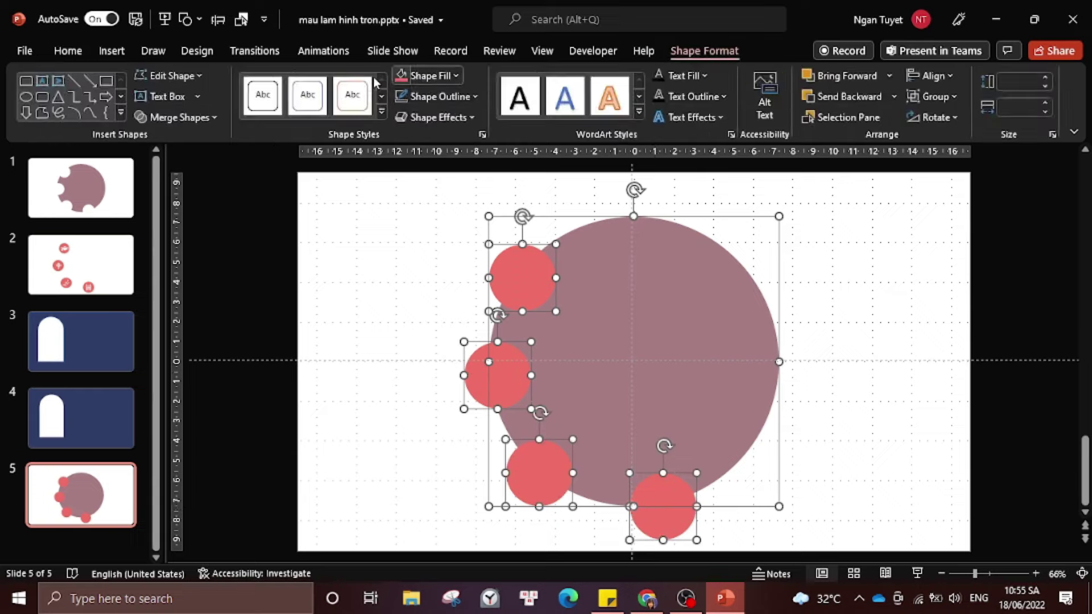
pyautogui.click(151, 125)
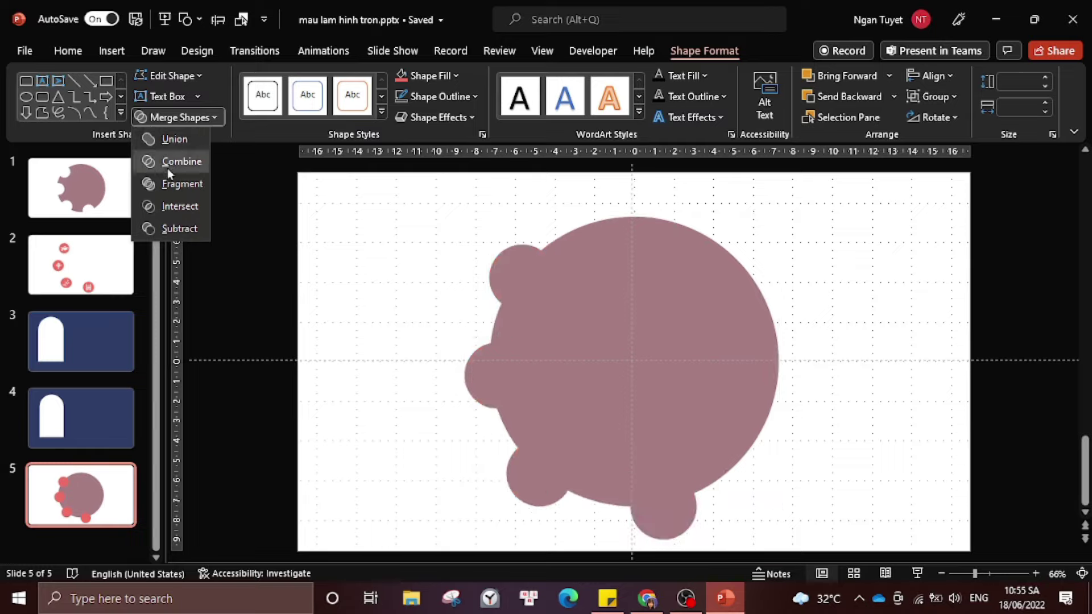
pyautogui.click(171, 229)
# Paste a small red circle beside the upper-left notch, sized to about 3.12 cm
pyautogui.hotkey('ctrl', 'v')
pyautogui.moveTo(538, 465); pyautogui.dragTo(495, 250)
pyautogui.hotkey('ctrl', 'z')
pyautogui.click(705, 50)
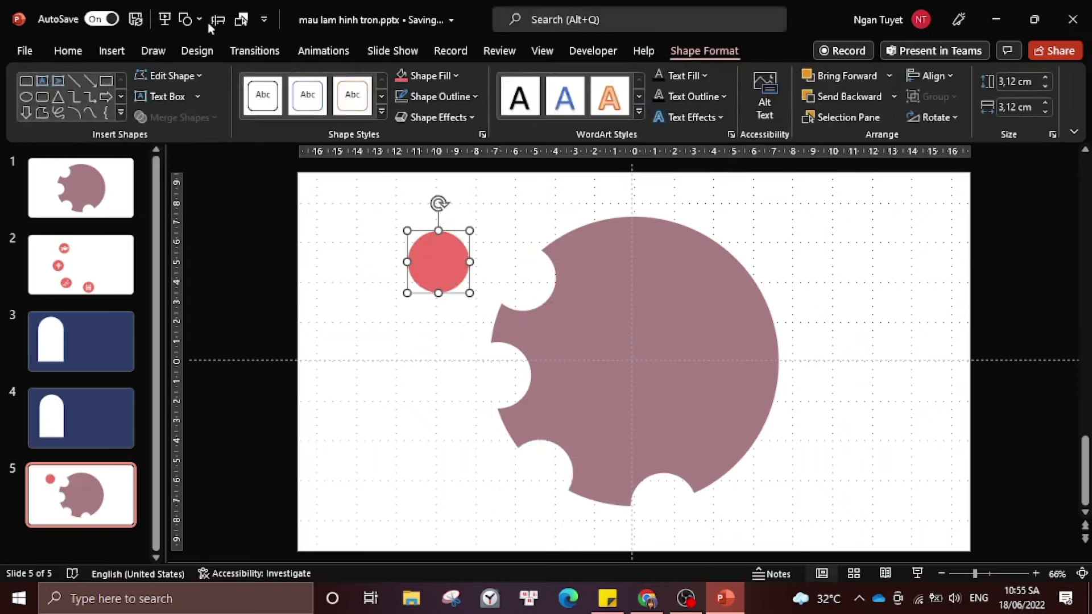
# Insert the solid airplane icon from the stock icon library
pyautogui.click(112, 51)
pyautogui.click(348, 104)
pyautogui.scroll(-3, 538, 220)
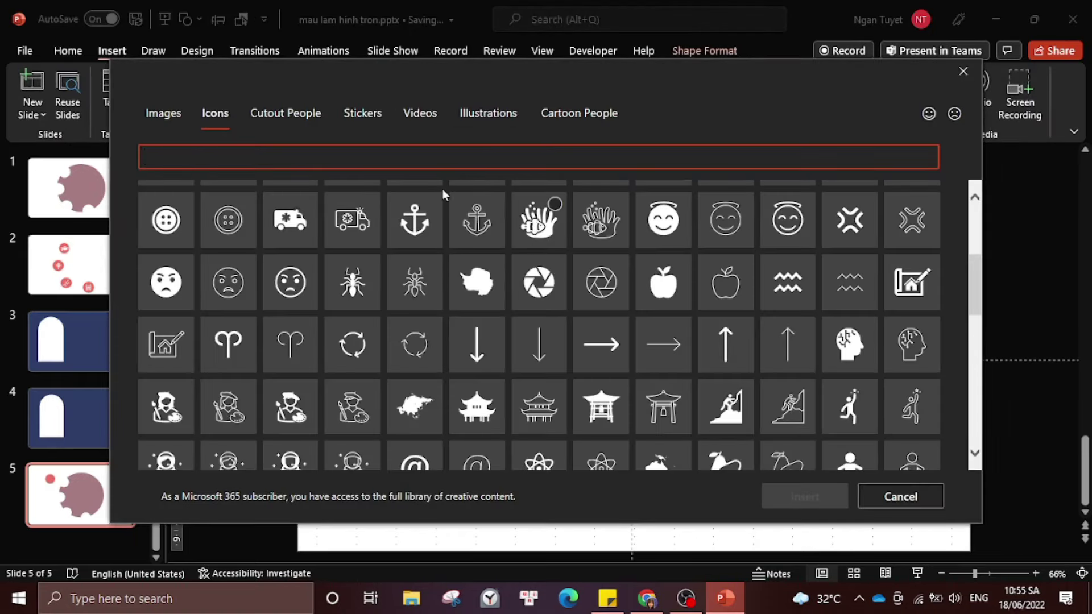
pyautogui.scroll(2, 483, 233)
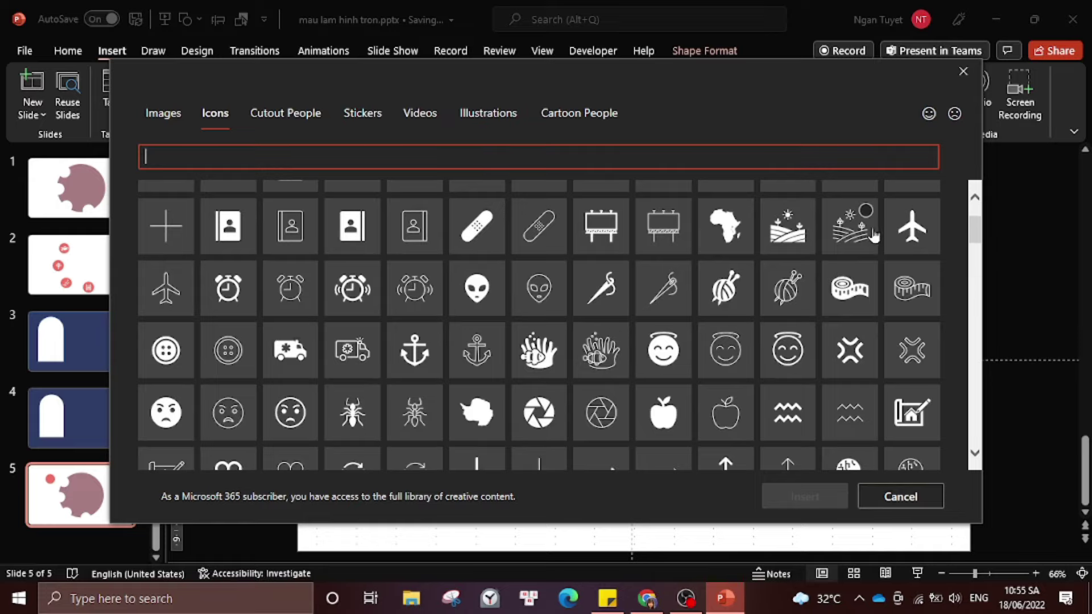
pyautogui.scroll(2, 912, 226)
pyautogui.click(921, 310)
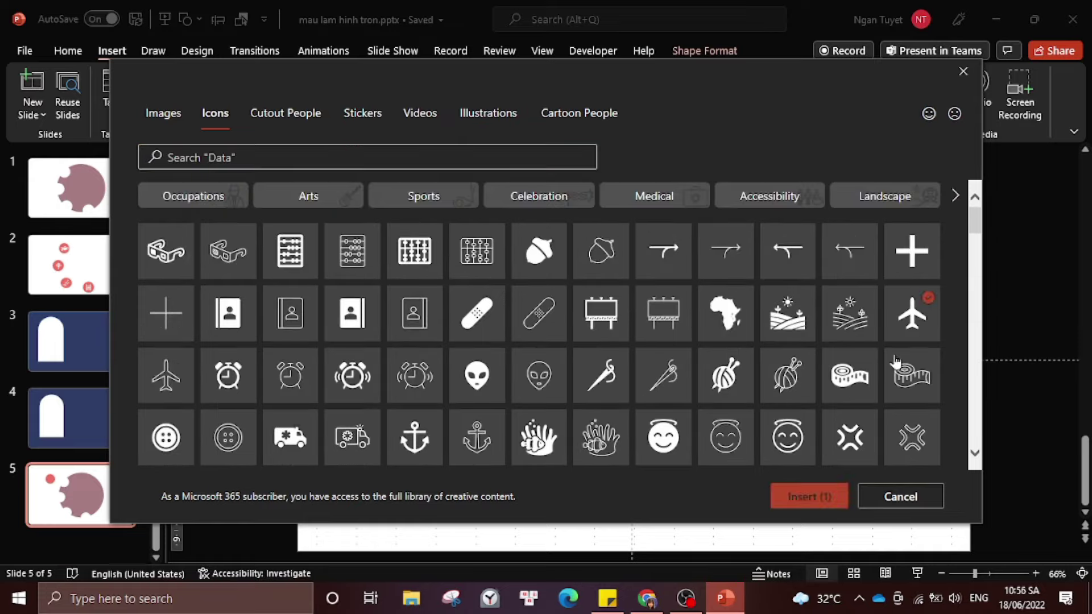
pyautogui.click(818, 496)
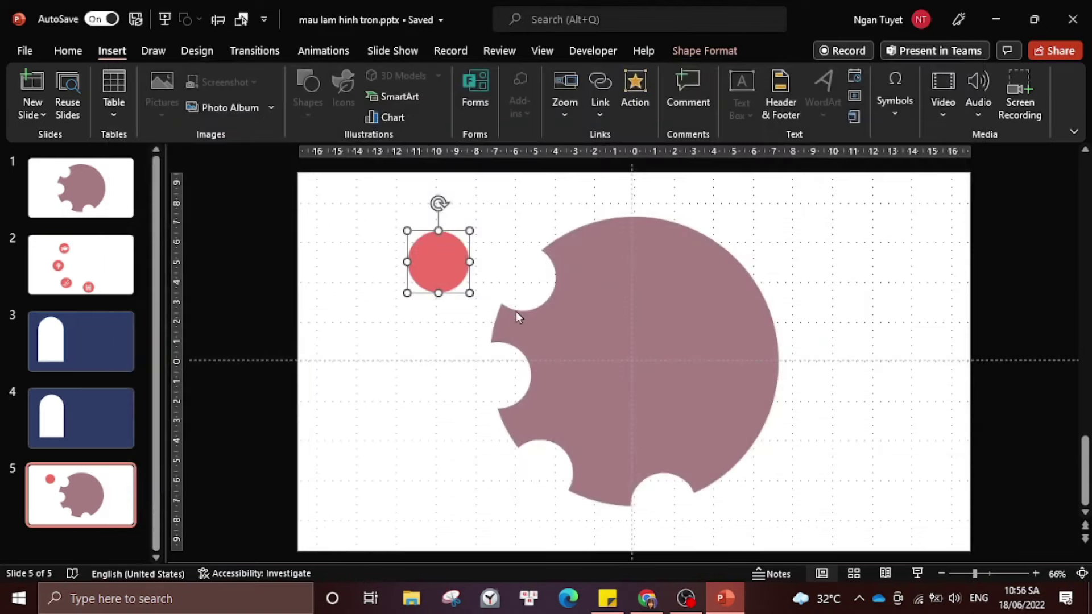
# Move the airplane icon onto the small red circle and fill it white
pyautogui.moveTo(636, 365); pyautogui.dragTo(444, 270)
pyautogui.click(522, 79)
pyautogui.click(458, 146)
# Group the airplane icon with its red circle and place the group in the large circle's upper-left notch
pyautogui.click(482, 248)
pyautogui.click(445, 281)
pyautogui.keyDown('ctrl'); pyautogui.click(446, 281); pyautogui.keyUp('ctrl')
pyautogui.keyDown('ctrl'); pyautogui.click(467, 255); pyautogui.keyUp('ctrl')
pyautogui.keyDown('ctrl'); pyautogui.click(445, 269); pyautogui.keyUp('ctrl')
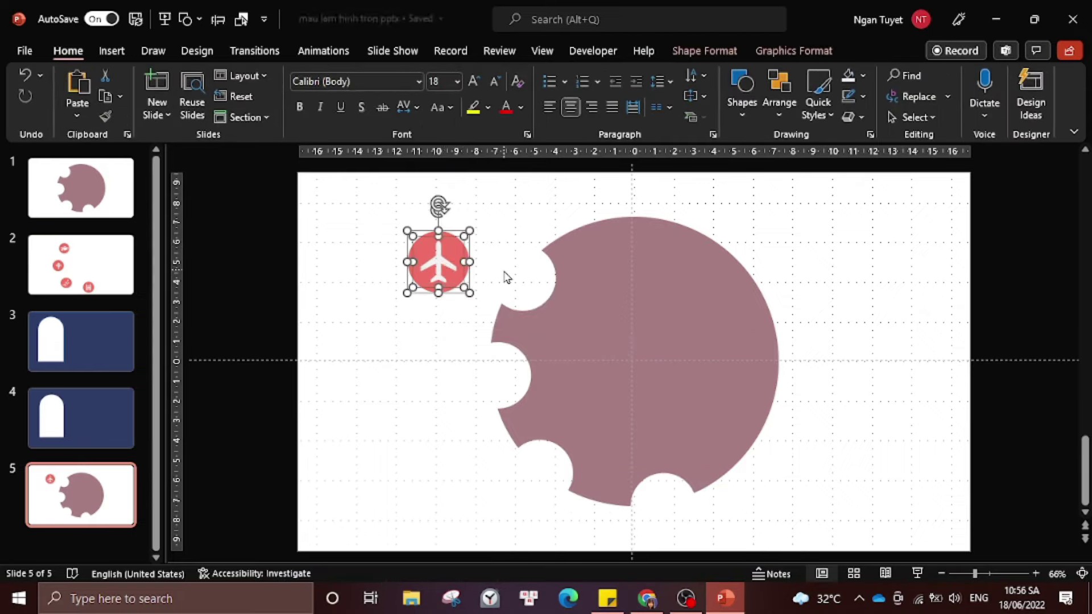
pyautogui.hotkey('ctrl', 'g')
pyautogui.click(522, 227)
pyautogui.click(452, 243)
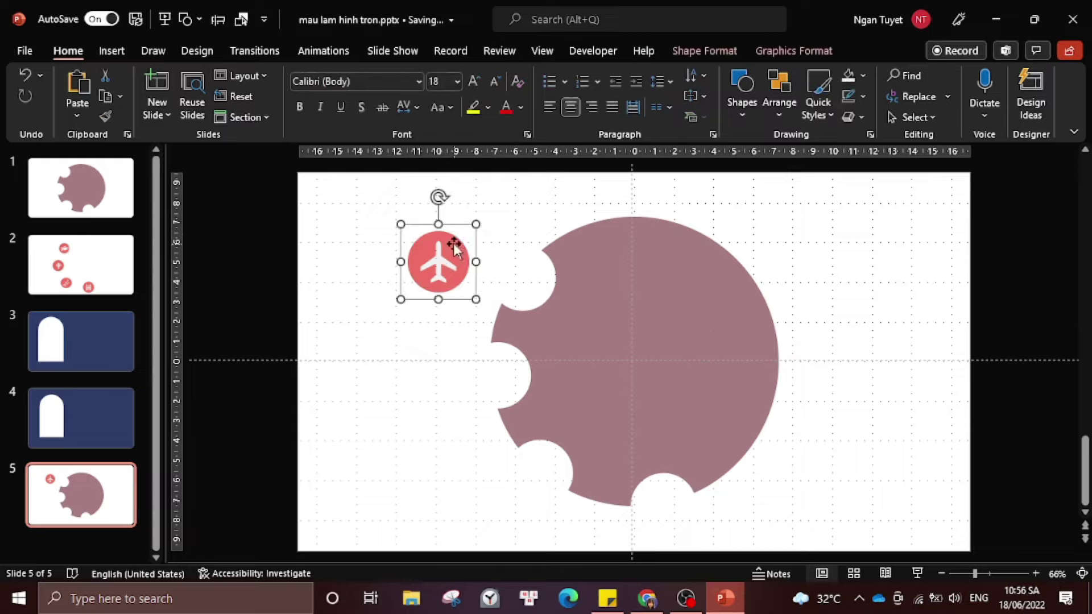
pyautogui.moveTo(458, 248); pyautogui.dragTo(541, 266)
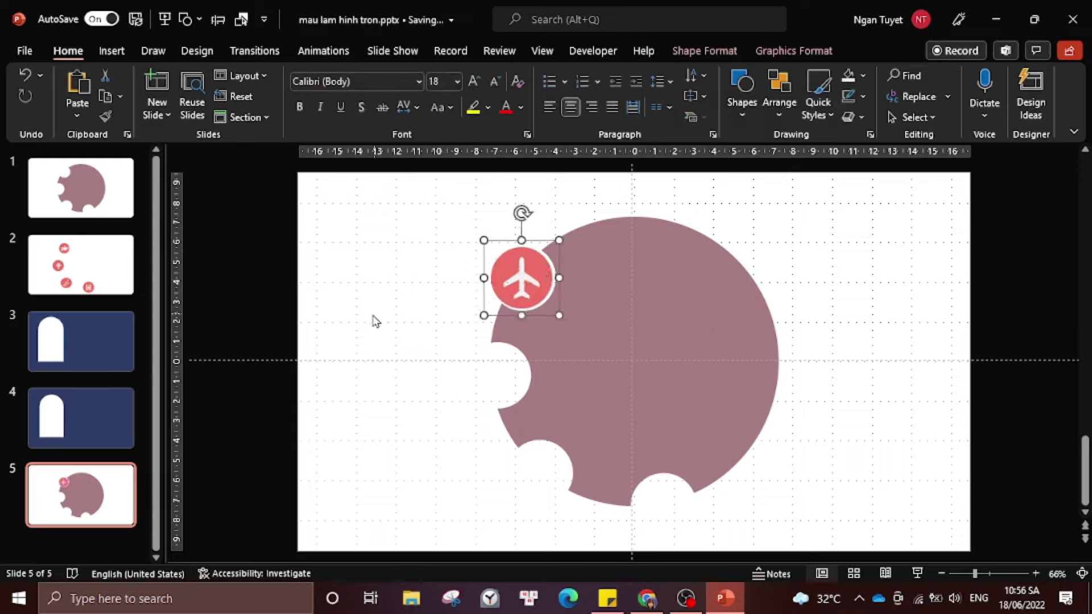
# Look at the icon circles on slide 2 and delete practice slides 4 and 5
pyautogui.click(108, 273)
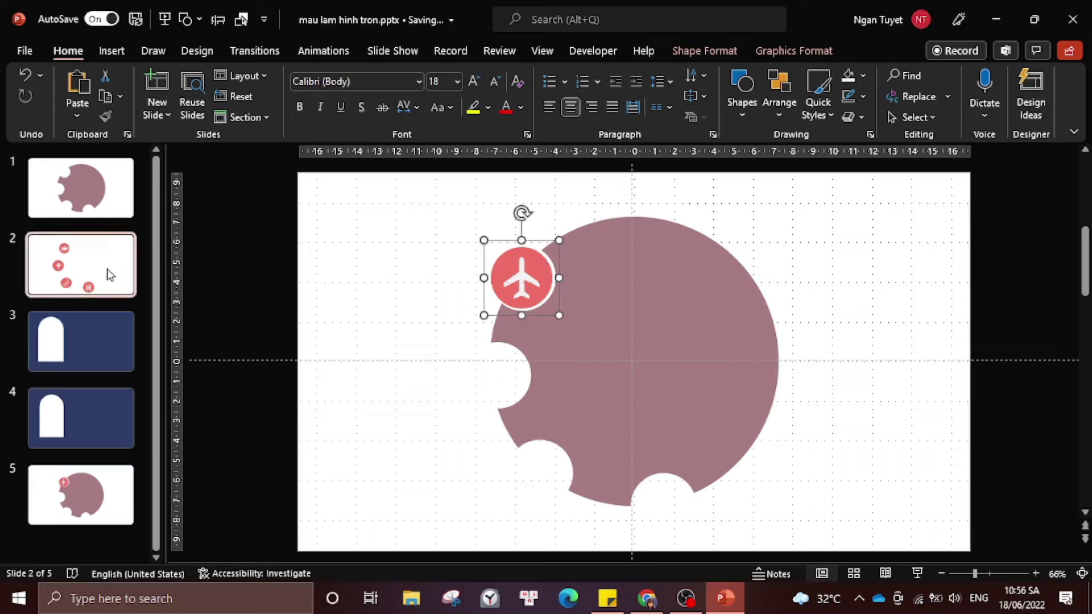
pyautogui.click(508, 280)
pyautogui.click(562, 425)
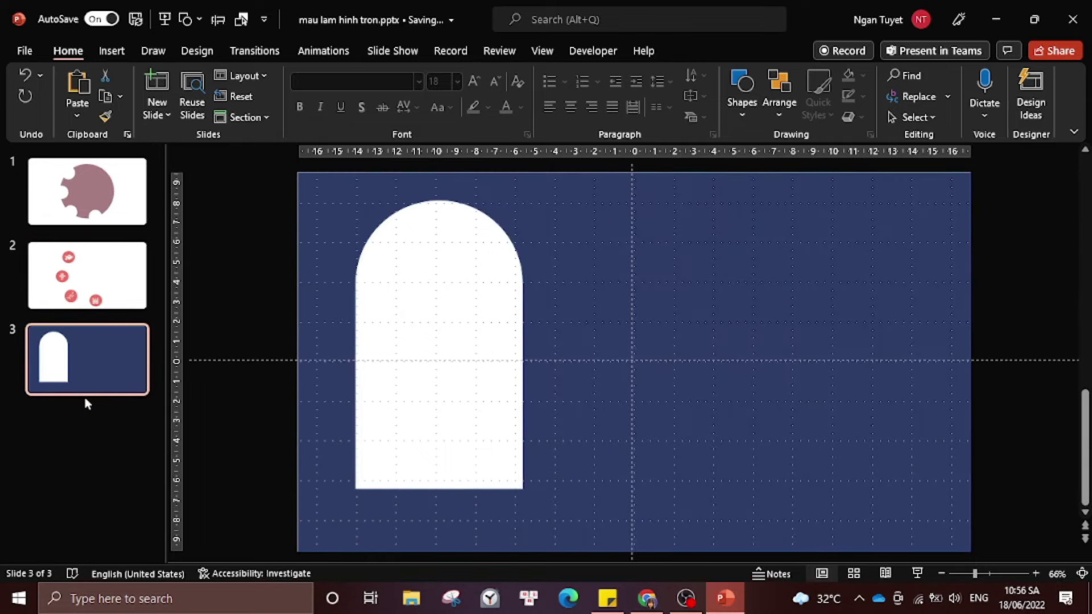
# Export the presentation to the Downloads folder as mau lam hinh tron.pdf, and close the PDF after checking its pages
pyautogui.click(17, 54)
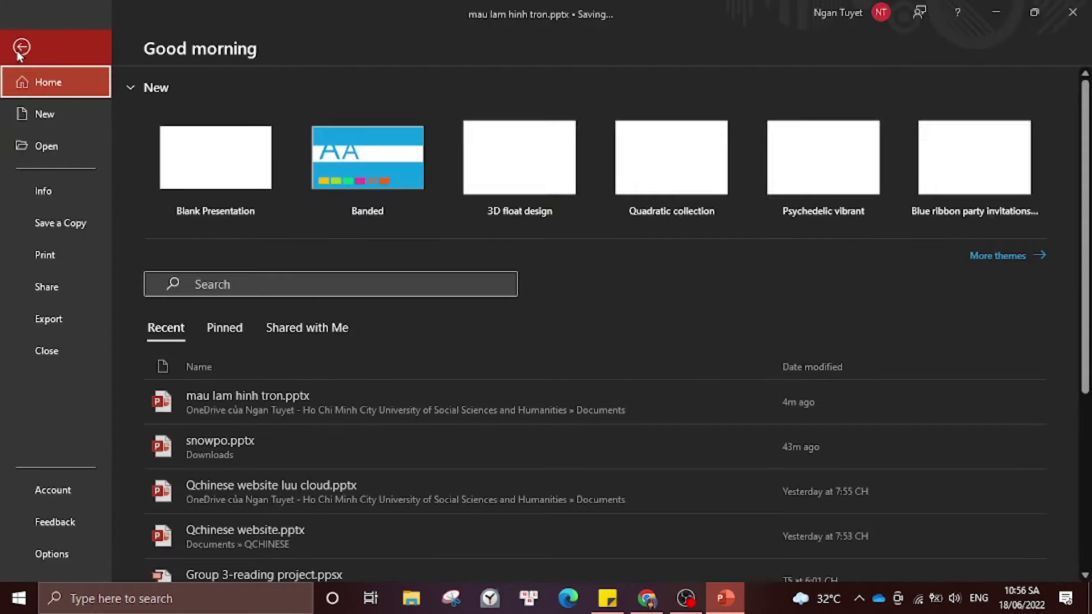
pyautogui.click(34, 321)
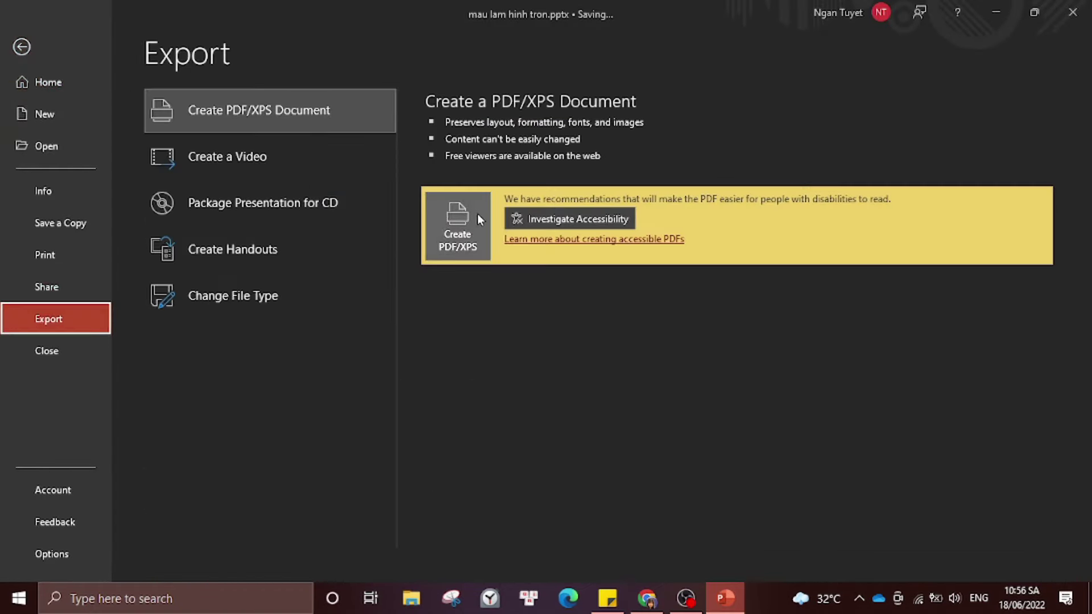
pyautogui.click(477, 216)
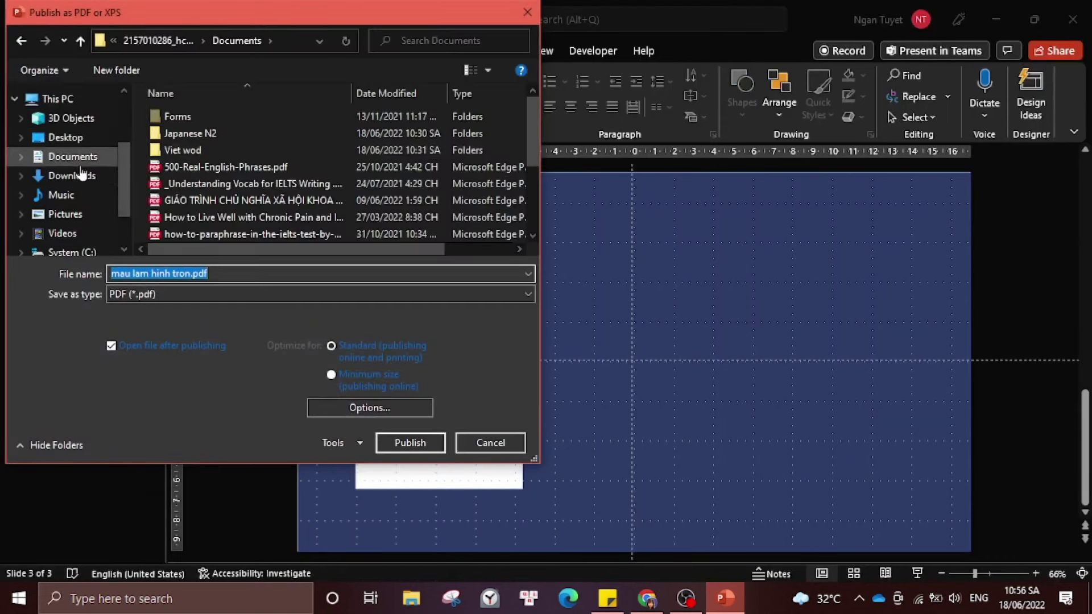
pyautogui.click(80, 175)
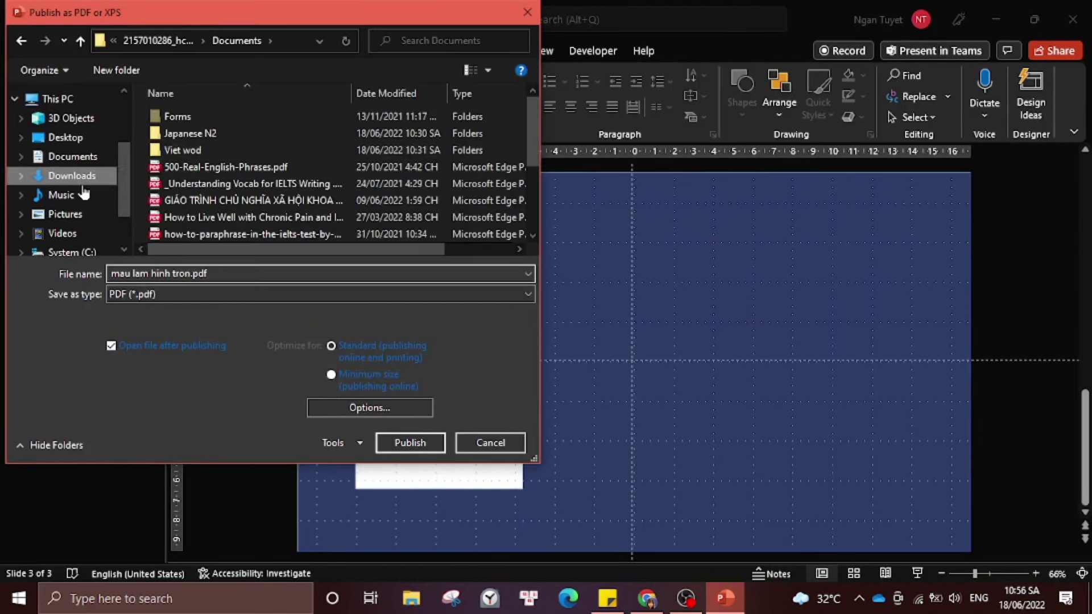
pyautogui.click(410, 442)
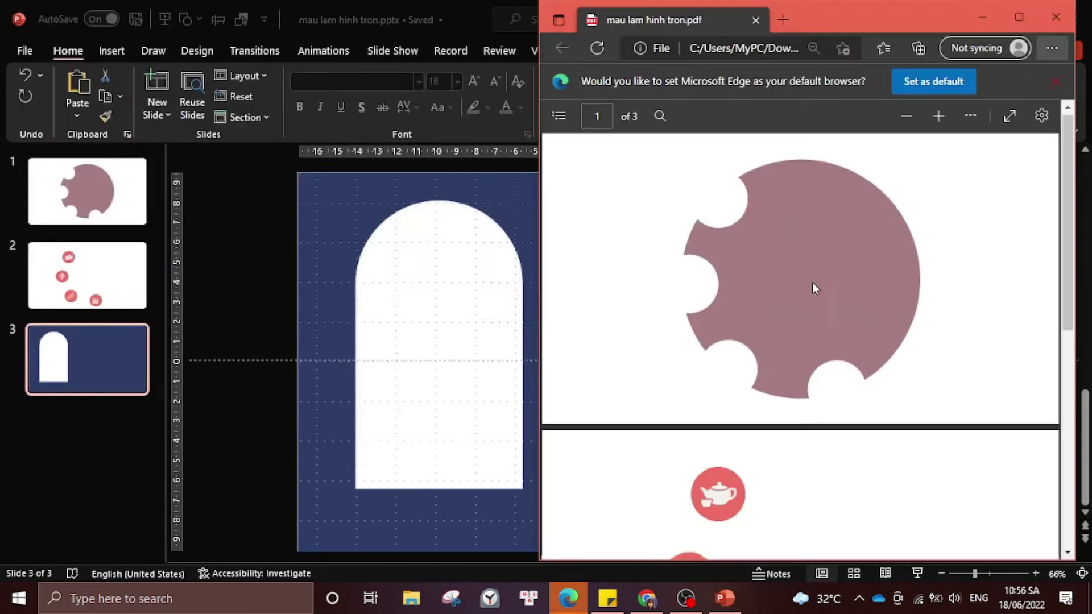
pyautogui.scroll(-4, 829, 293)
pyautogui.scroll(8, 831, 311)
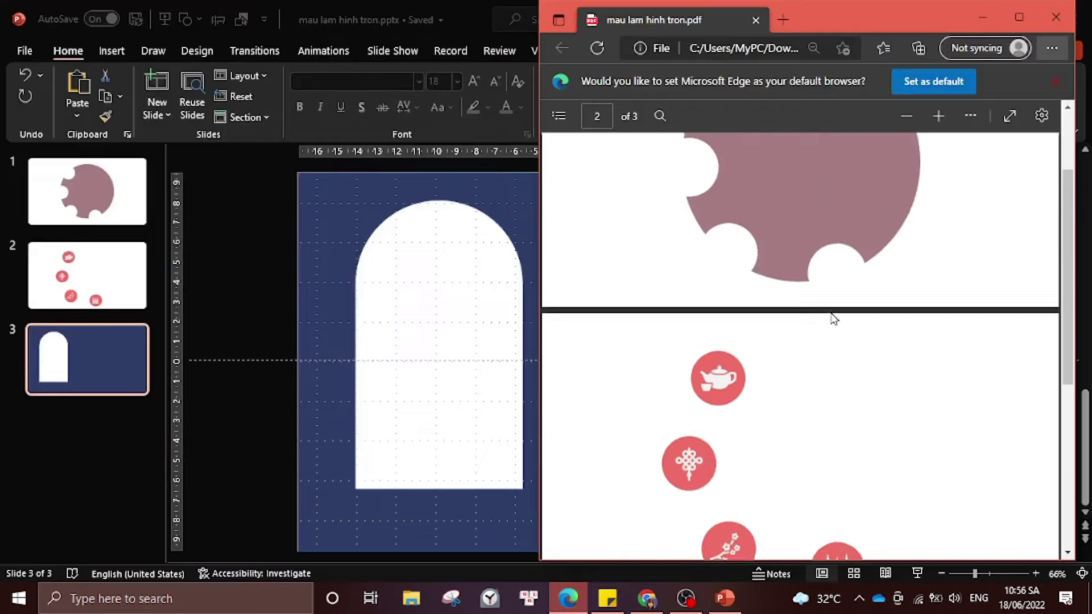
pyautogui.click(1044, 15)
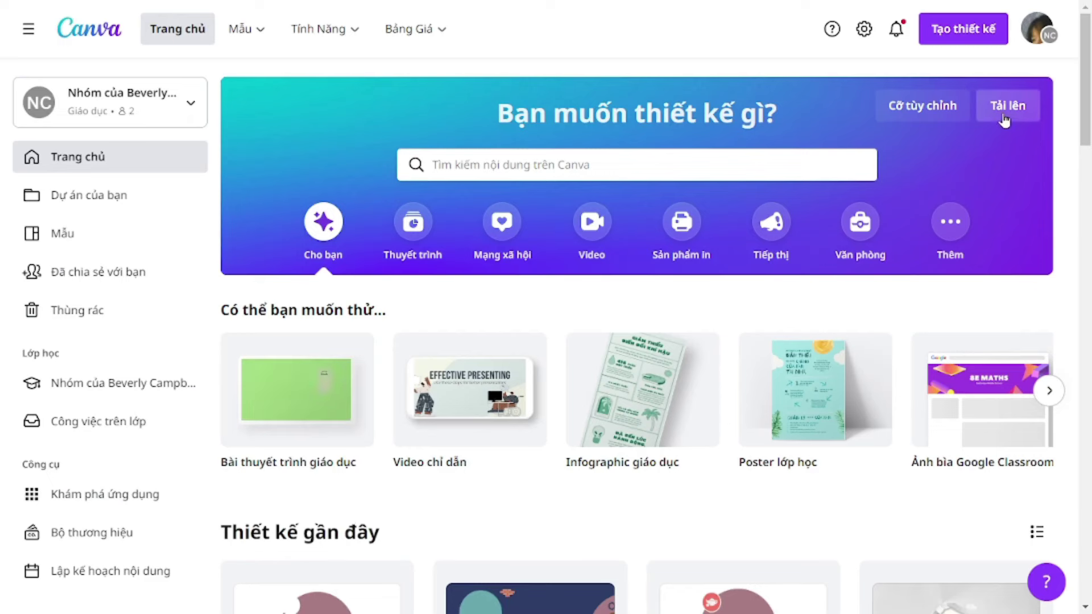
# Switch to Canva and upload mau lam hinh tron.pdf from the Downloads folder as a new design in the projects
pyautogui.click(1008, 105)
pyautogui.click(899, 338)
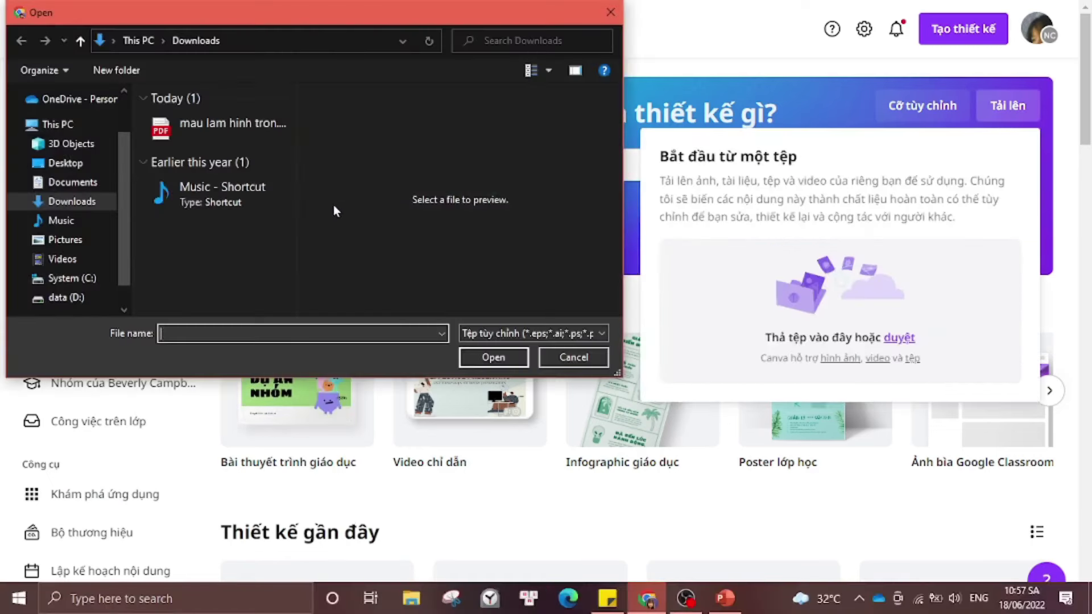
pyautogui.click(190, 135)
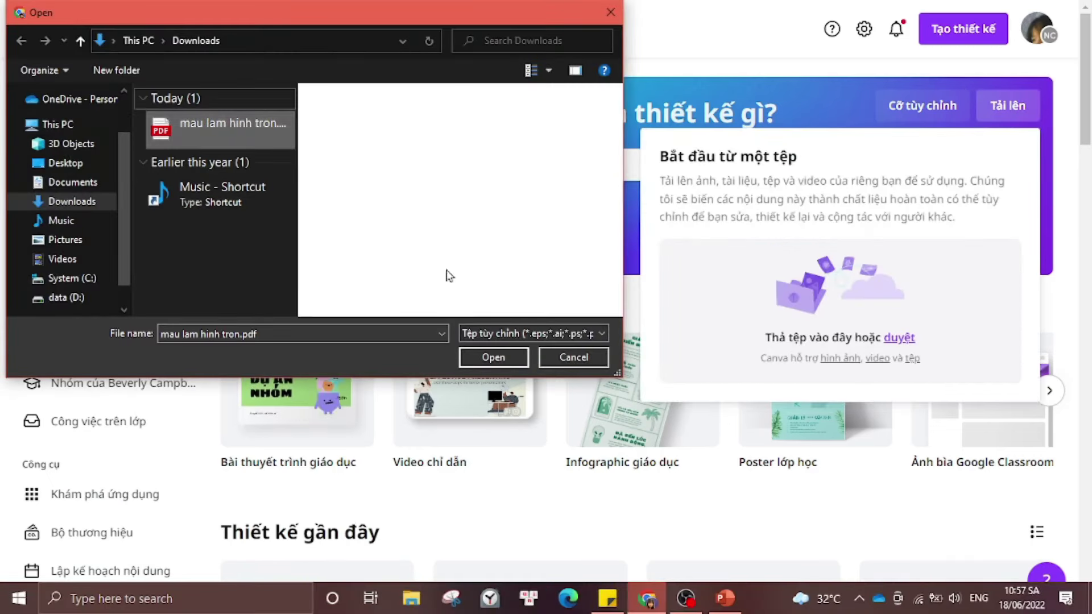
pyautogui.click(493, 357)
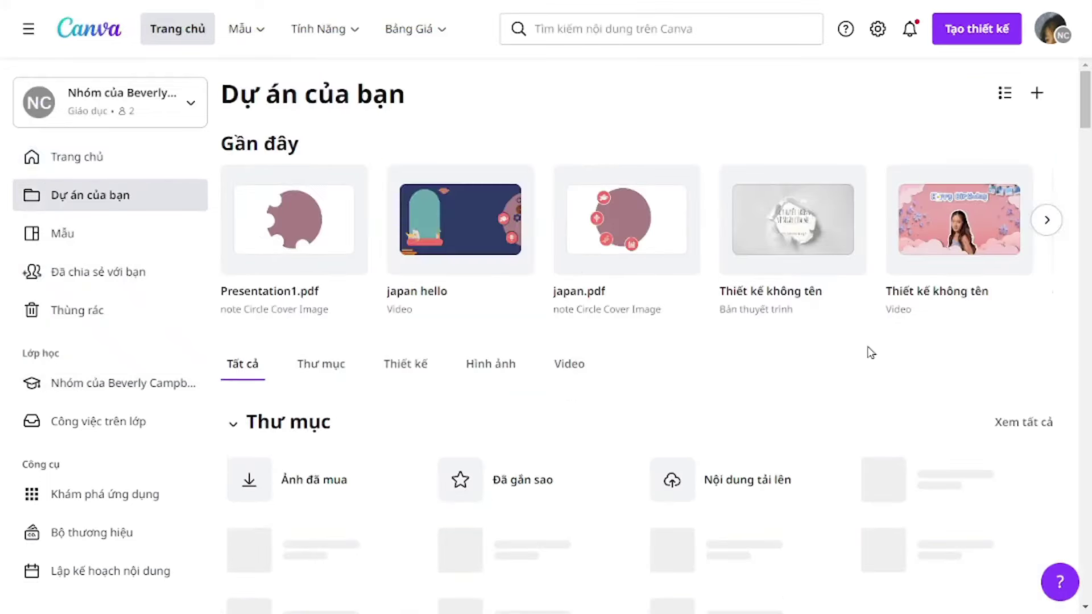
pyautogui.scroll(-5, 870, 353)
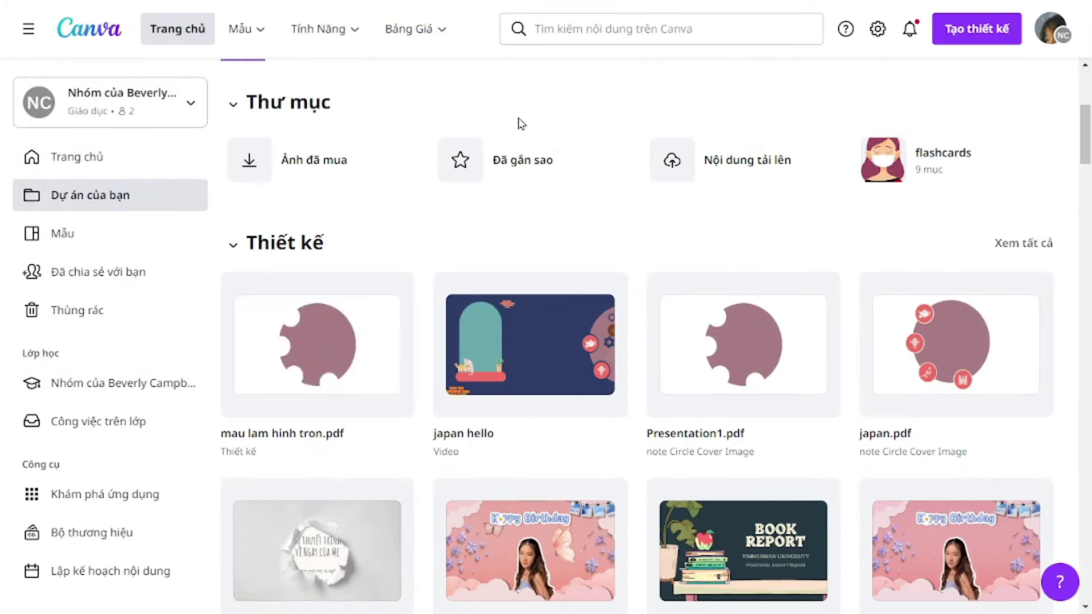
# Open the mau lam hinh tron.pdf design, look through its three pages and copy them for the mau japan design
pyautogui.click(307, 373)
pyautogui.scroll(-10, 1024, 233)
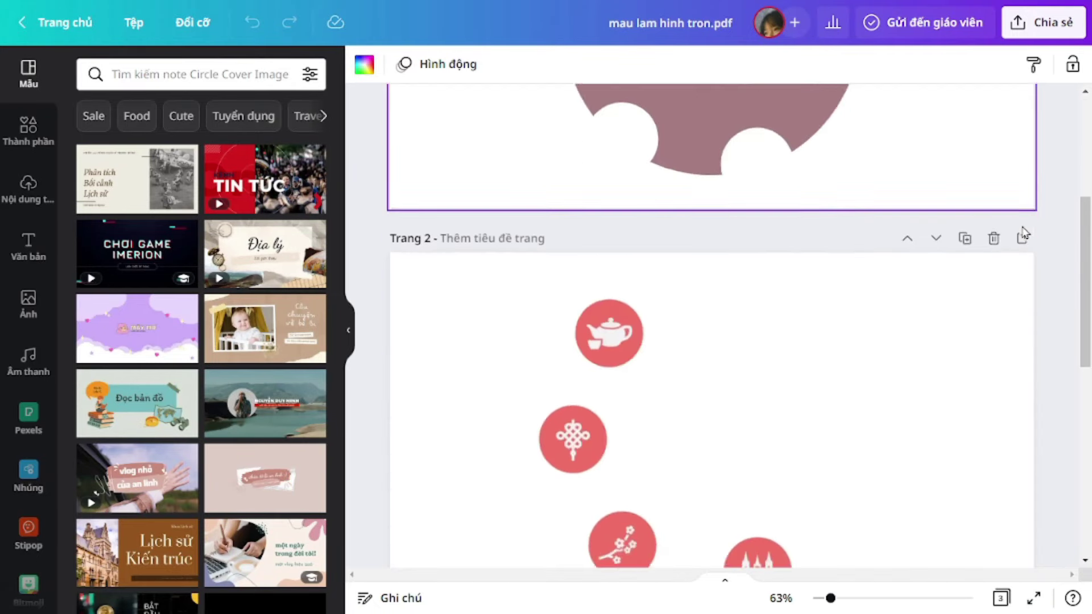
pyautogui.scroll(-4, 1026, 233)
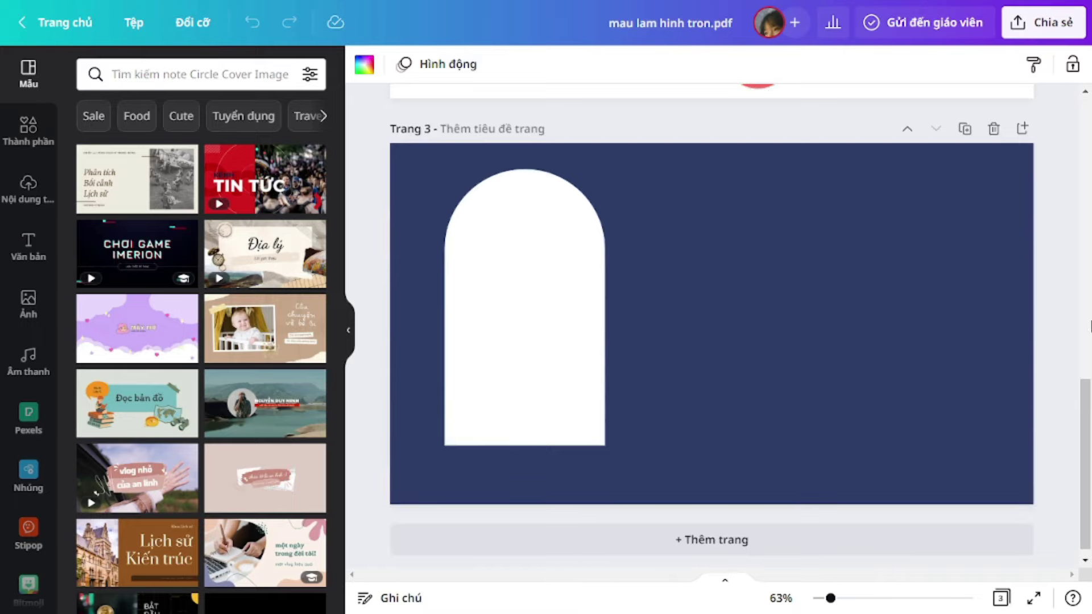
pyautogui.moveTo(1090, 420); pyautogui.dragTo(1090, 142)
pyautogui.click(735, 590)
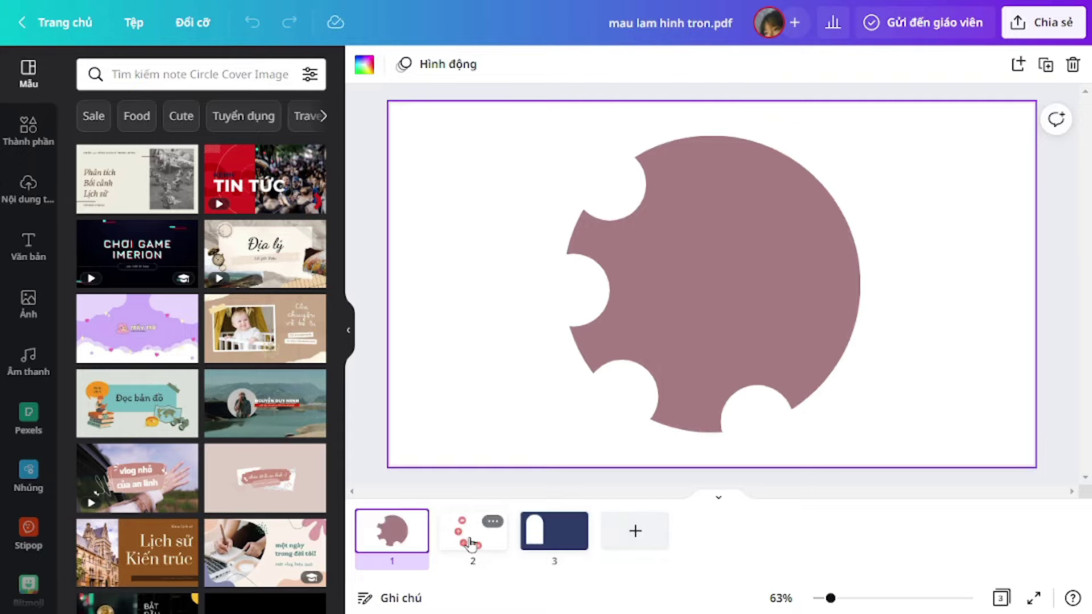
pyautogui.hotkey('ctrl', 'c')
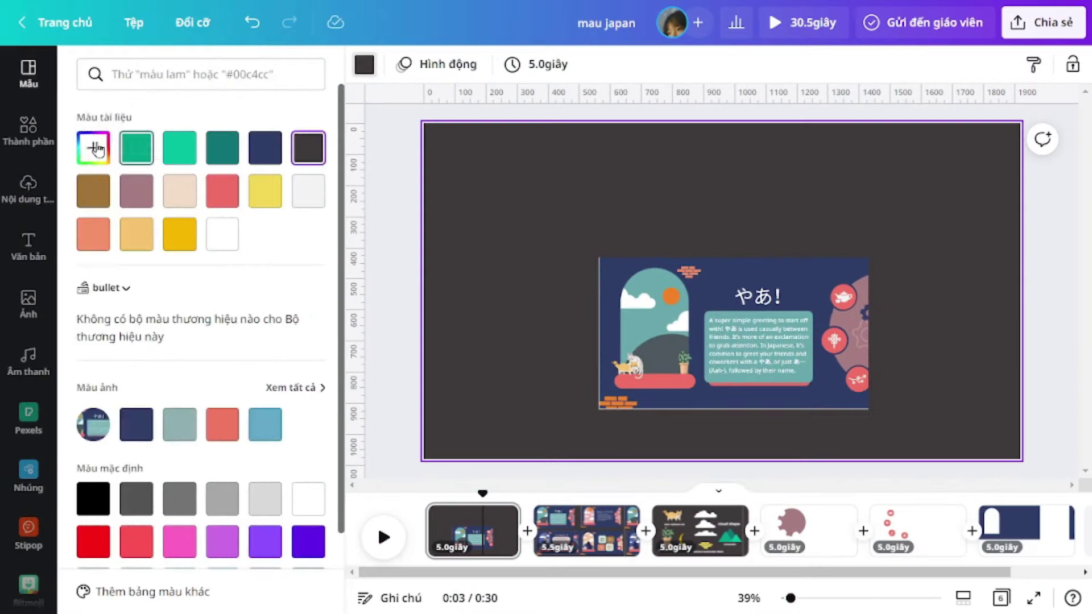
# Fill the first page's background in the mau japan design with the teal sampled from the reference image's window
pyautogui.click(97, 149)
pyautogui.click(287, 313)
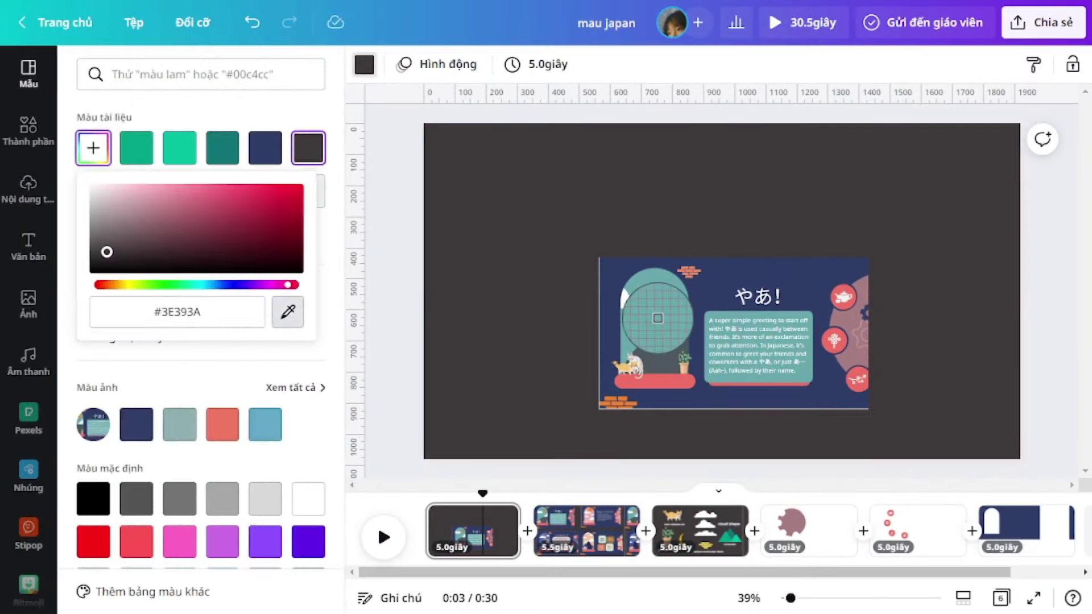
pyautogui.click(657, 319)
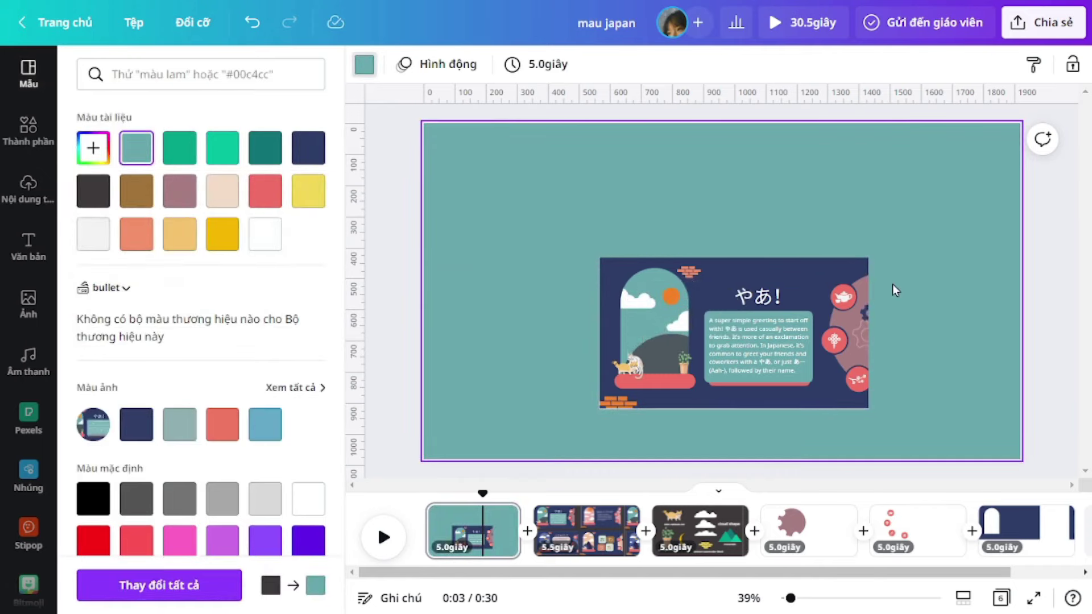
# Add a square in the page's upper-left area and fill it with the coral red sampled from the reference image's ledge
pyautogui.click(22, 137)
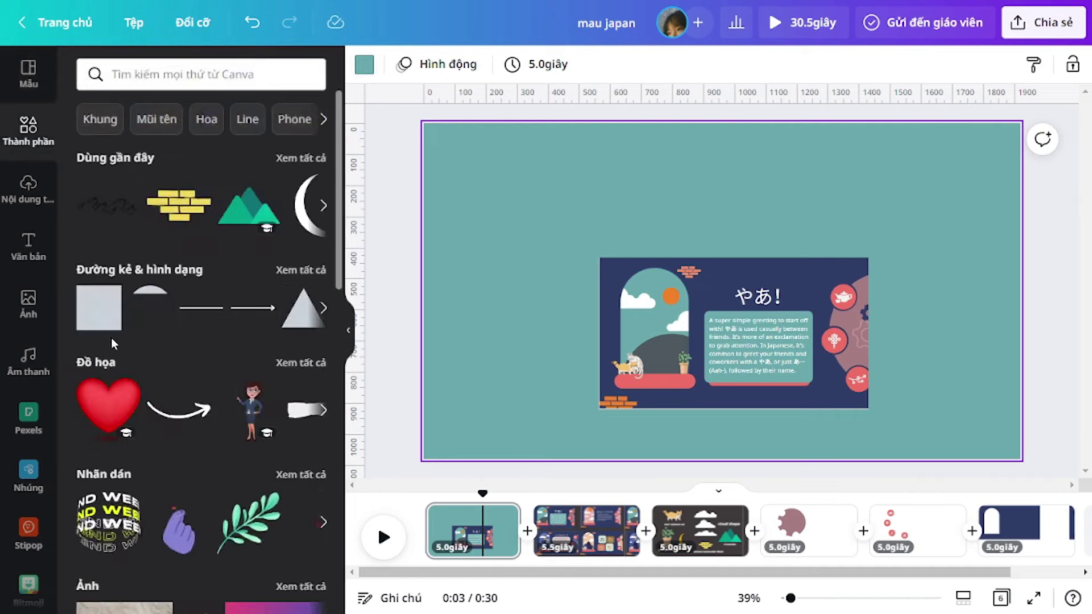
pyautogui.click(100, 308)
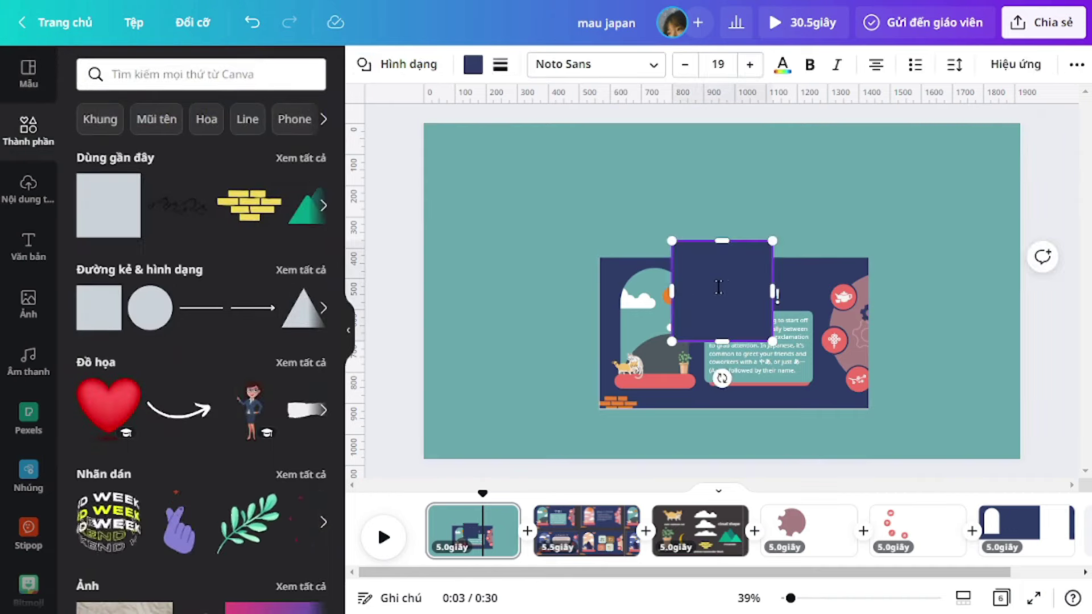
pyautogui.moveTo(716, 253); pyautogui.dragTo(567, 158)
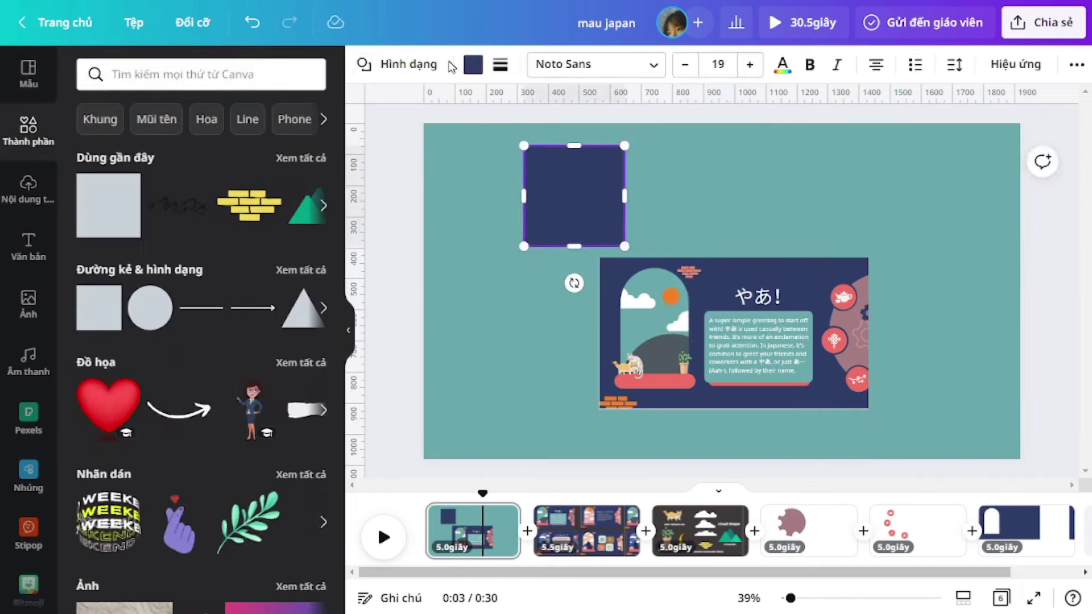
pyautogui.click(473, 64)
pyautogui.click(92, 147)
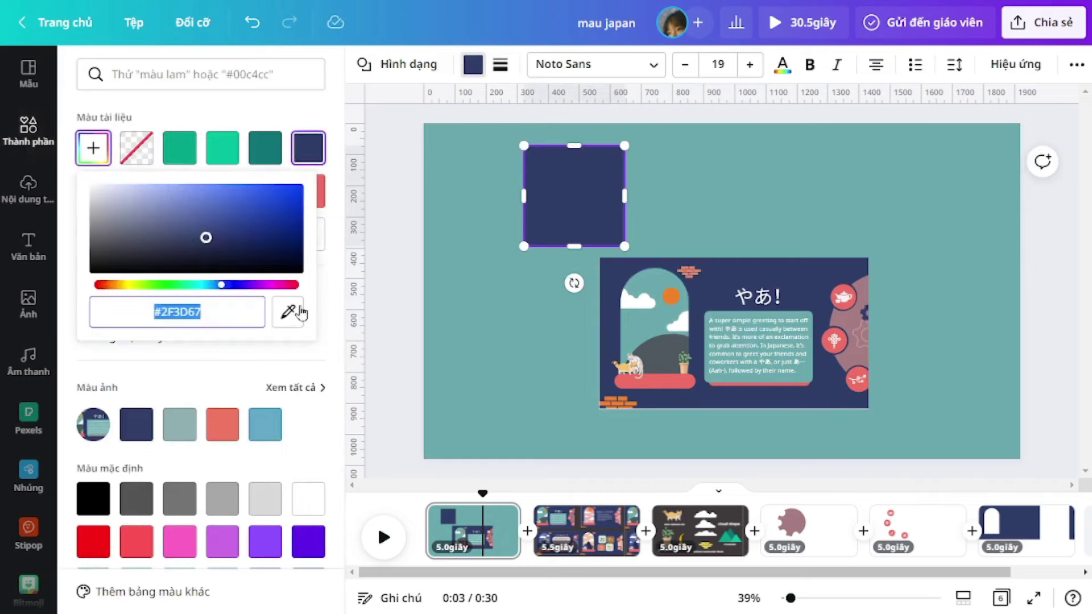
pyautogui.click(287, 312)
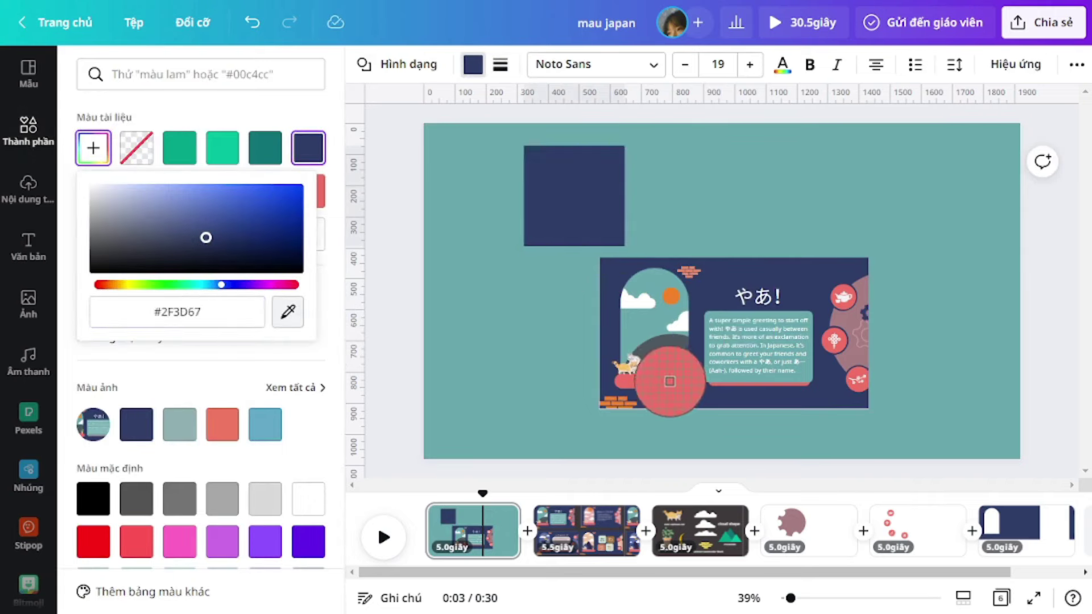
pyautogui.click(676, 384)
# Flatten the coral square into a wide bar with fully rounded ends at the page's lower left, and move the reference image aside
pyautogui.moveTo(570, 140); pyautogui.dragTo(585, 218)
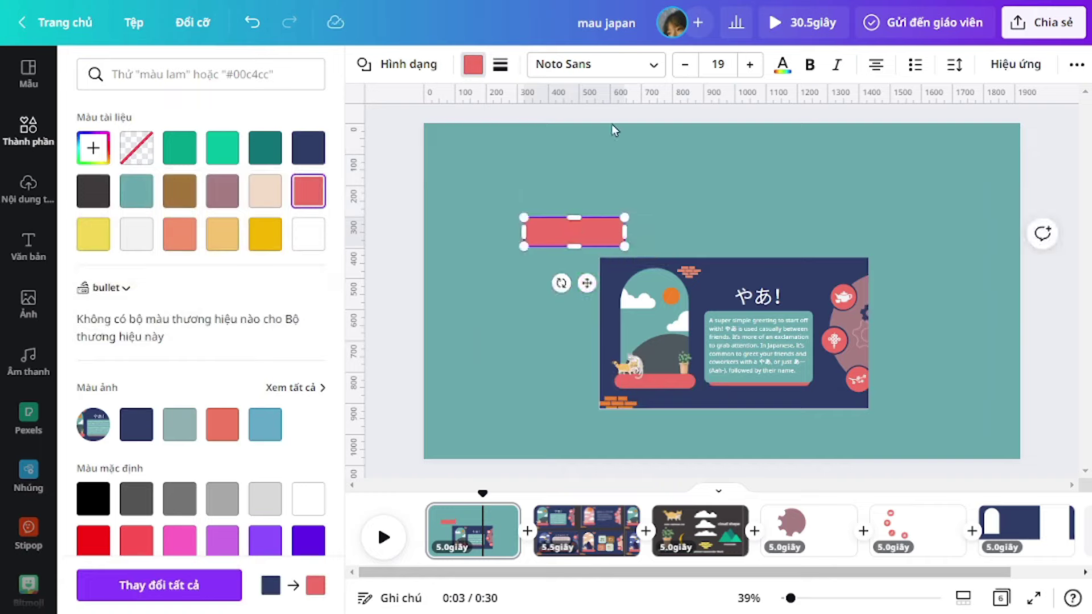
pyautogui.click(500, 66)
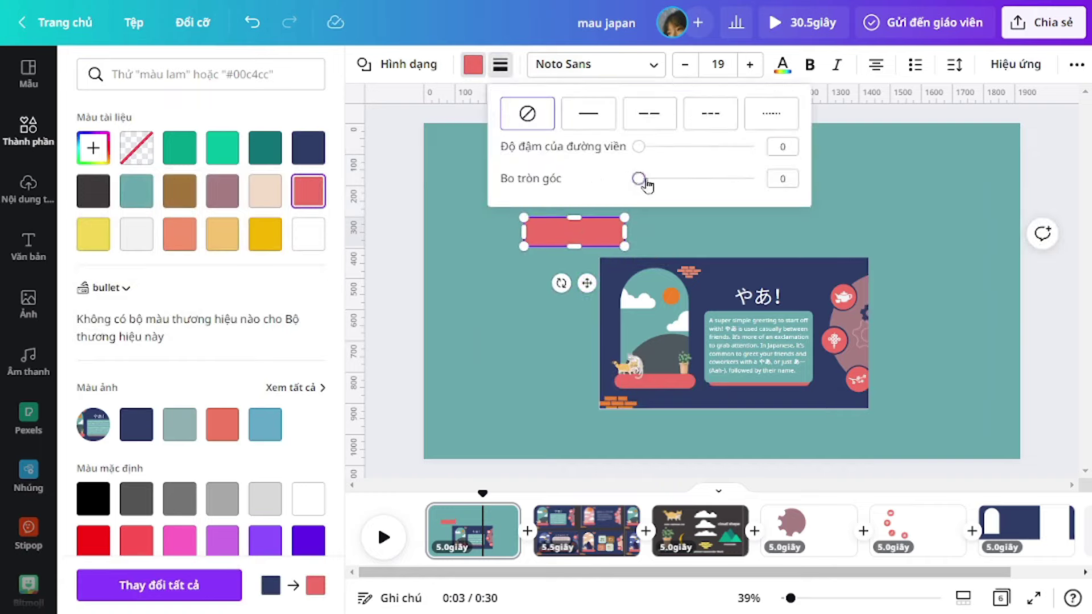
pyautogui.click(833, 233)
pyautogui.moveTo(572, 234); pyautogui.dragTo(529, 385)
pyautogui.moveTo(583, 385); pyautogui.dragTo(634, 386)
pyautogui.moveTo(718, 364); pyautogui.dragTo(774, 324)
# Copy the cartoon cat and the potted plant from the third page and paste them onto the first page
pyautogui.click(683, 529)
pyautogui.click(560, 197)
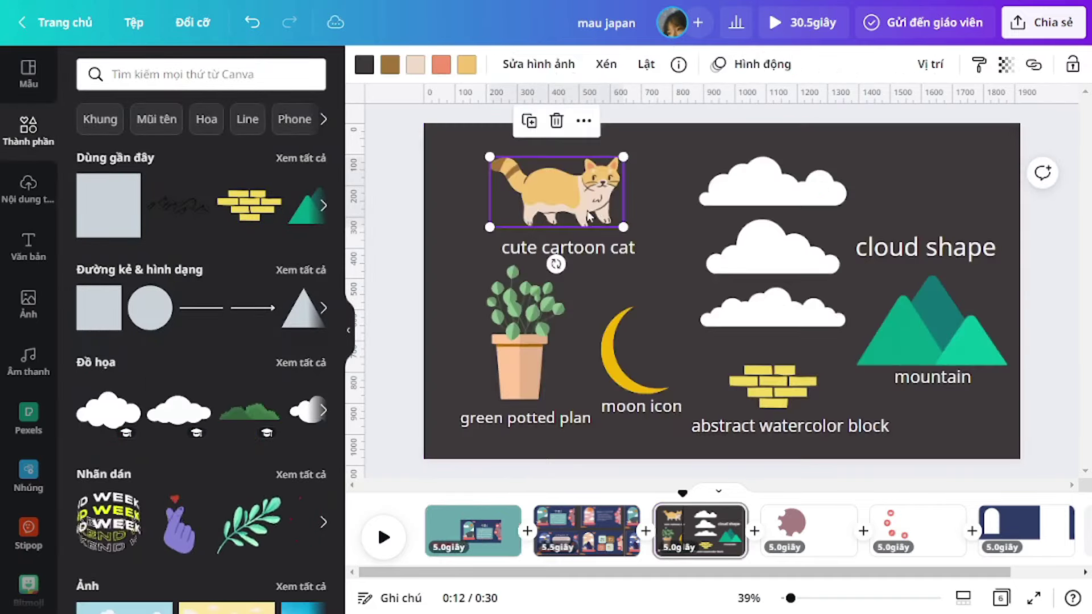
pyautogui.keyDown('shift'); pyautogui.click(525, 347); pyautogui.keyUp('shift')
pyautogui.hotkey('ctrl', 'c')
pyautogui.click(485, 540)
pyautogui.hotkey('ctrl', 'v')
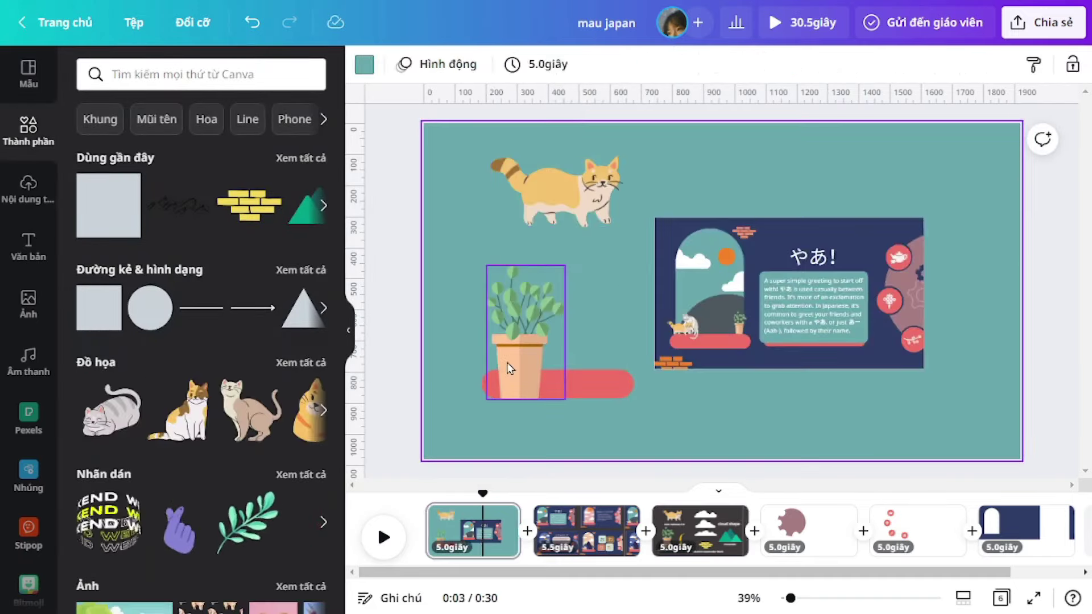
# Shrink the potted plant and the cat and stand both on the coral bar, with the cat at its left end
pyautogui.moveTo(505, 359); pyautogui.dragTo(595, 331)
pyautogui.moveTo(576, 235); pyautogui.dragTo(615, 341)
pyautogui.click(556, 192)
pyautogui.moveTo(624, 157); pyautogui.dragTo(551, 195)
pyautogui.moveTo(520, 212); pyautogui.dragTo(512, 354)
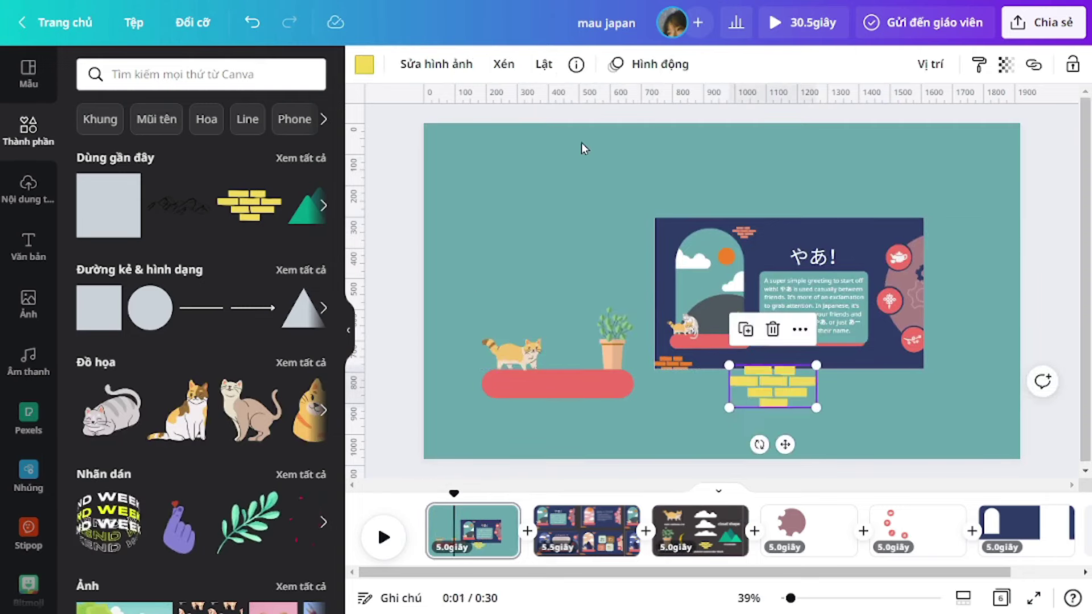
# Recolour the brick block coral red, shrink it and place it near the page's top edge
pyautogui.click(364, 65)
pyautogui.click(265, 191)
pyautogui.moveTo(772, 386); pyautogui.dragTo(677, 156)
# Duplicate the brick block, recolour the bricks in the page's lower-left corner light orange and fit them against the page edge
pyautogui.moveTo(634, 136); pyautogui.dragTo(526, 424)
pyautogui.hotkey('ctrl', 'c')
pyautogui.hotkey('ctrl', 'v')
pyautogui.click(137, 235)
pyautogui.moveTo(484, 446); pyautogui.dragTo(472, 448)
pyautogui.click(587, 199)
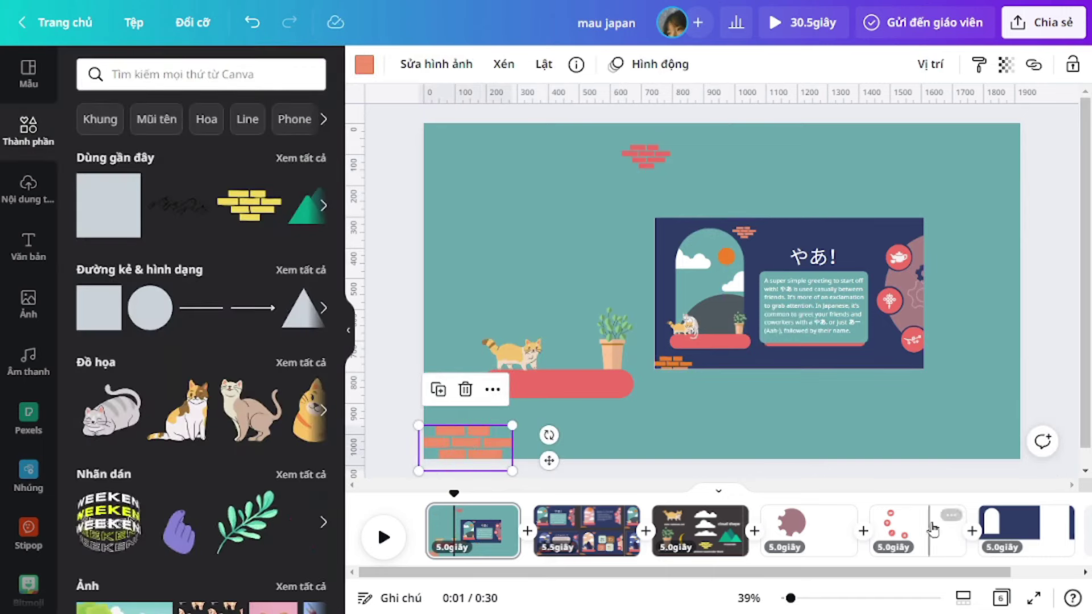
# Copy the navy arch cut-out from the last page, paste it onto the first page and enlarge it to cover the page
pyautogui.click(998, 536)
pyautogui.click(997, 536)
pyautogui.click(747, 262)
pyautogui.click(486, 549)
pyautogui.hotkey('ctrl', 'v')
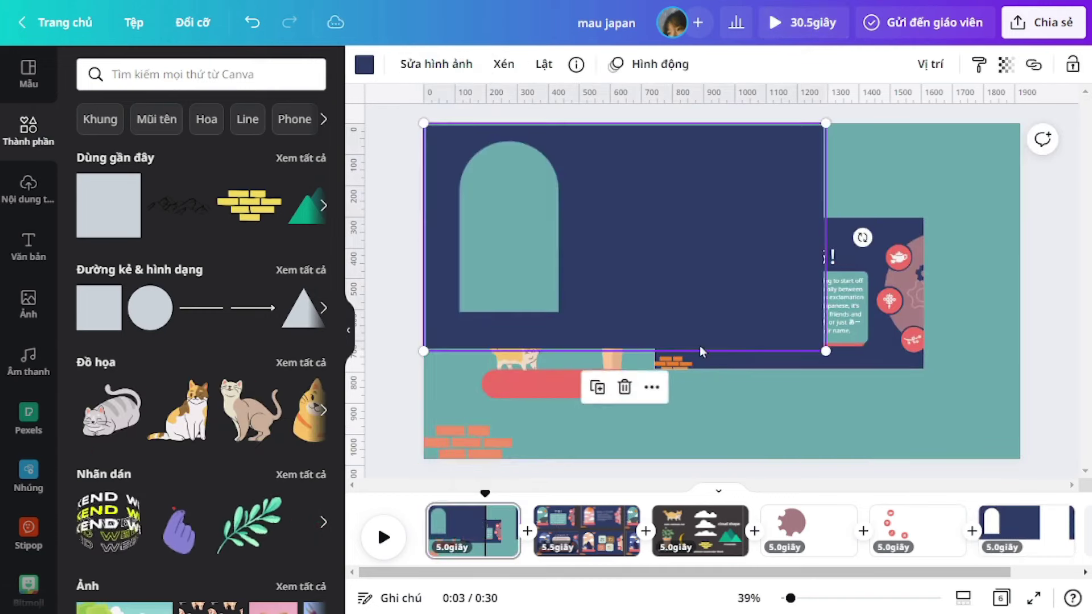
pyautogui.moveTo(826, 351); pyautogui.dragTo(1036, 463)
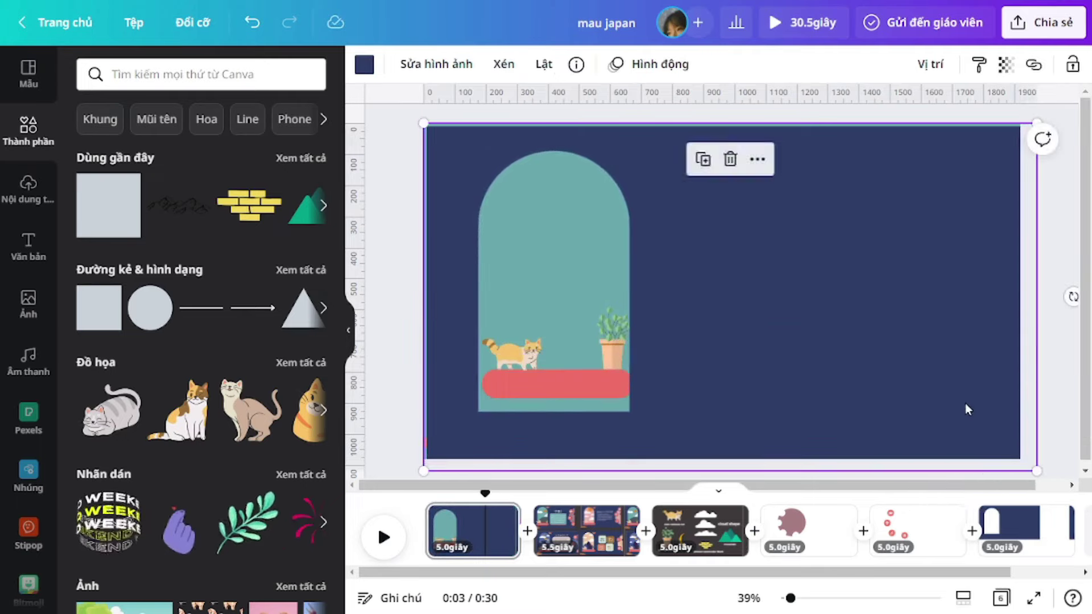
# Fit the navy arch cut-out to the page edges and send it backward behind the cat, plant, bar and bricks
pyautogui.moveTo(965, 410)
pyautogui.mouseDown()
pyautogui.moveTo(952, 399)
pyautogui.moveTo(967, 398)
pyautogui.mouseUp()
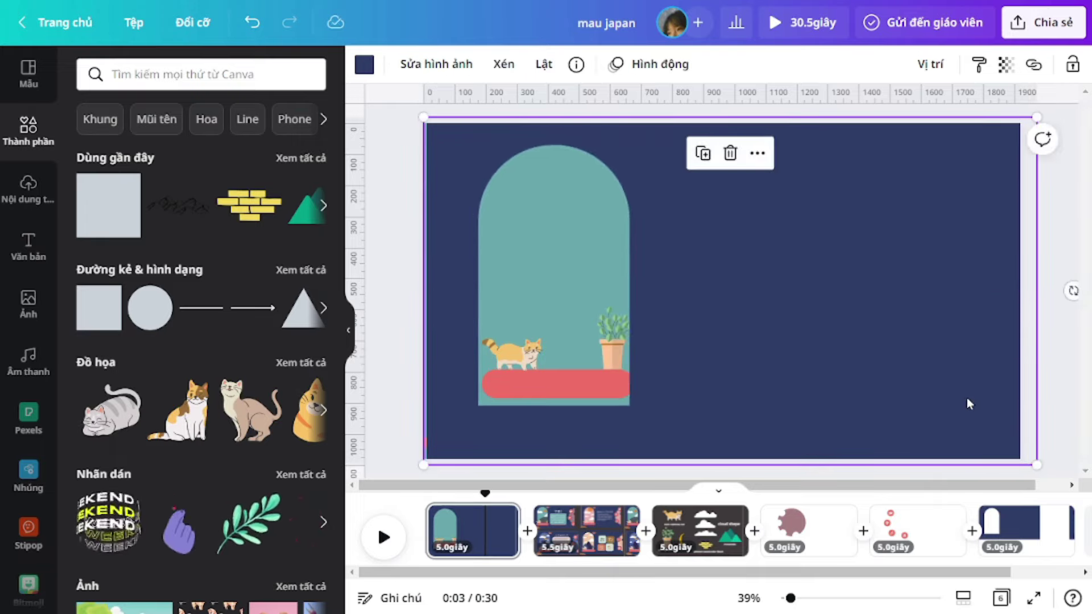
pyautogui.hotkey('ctrl', '[')
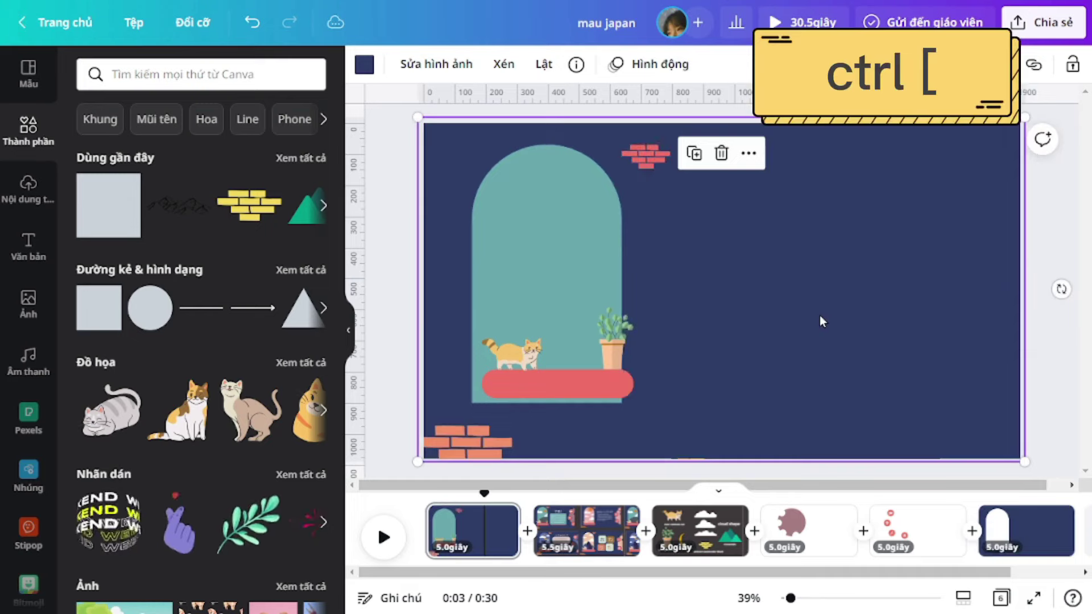
pyautogui.hotkey('ctrl', '[')
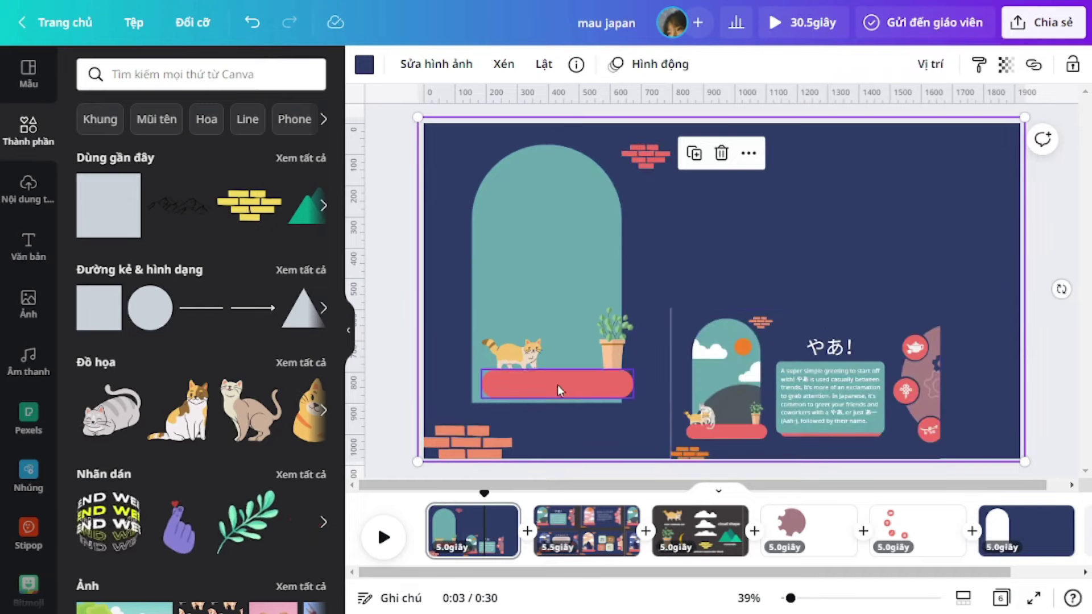
# Lower and widen the coral bar as the arch window's ledge, reseat the plant and cat on it, and move the reference image aside
pyautogui.moveTo(558, 384); pyautogui.dragTo(535, 398)
pyautogui.moveTo(610, 398); pyautogui.dragTo(634, 398)
pyautogui.click(450, 333)
pyautogui.moveTo(519, 354); pyautogui.dragTo(493, 366)
pyautogui.moveTo(827, 385); pyautogui.dragTo(984, 386)
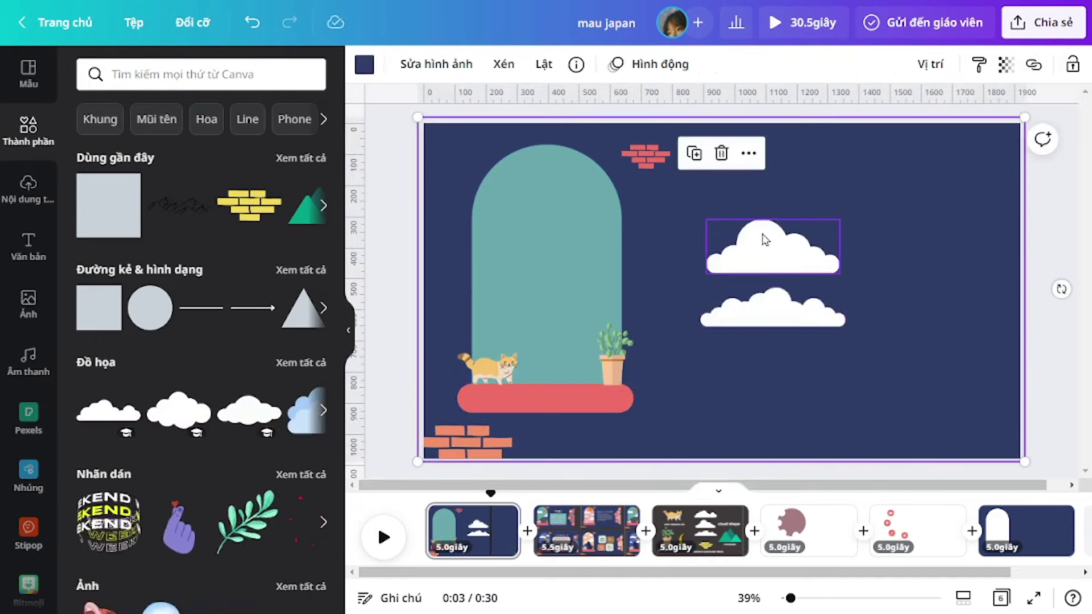
# Place one cloud partly beyond the page's left edge and the other right of the window, and cut the navy arch frame
pyautogui.moveTo(765, 239); pyautogui.dragTo(383, 226)
pyautogui.moveTo(770, 312); pyautogui.dragTo(715, 312)
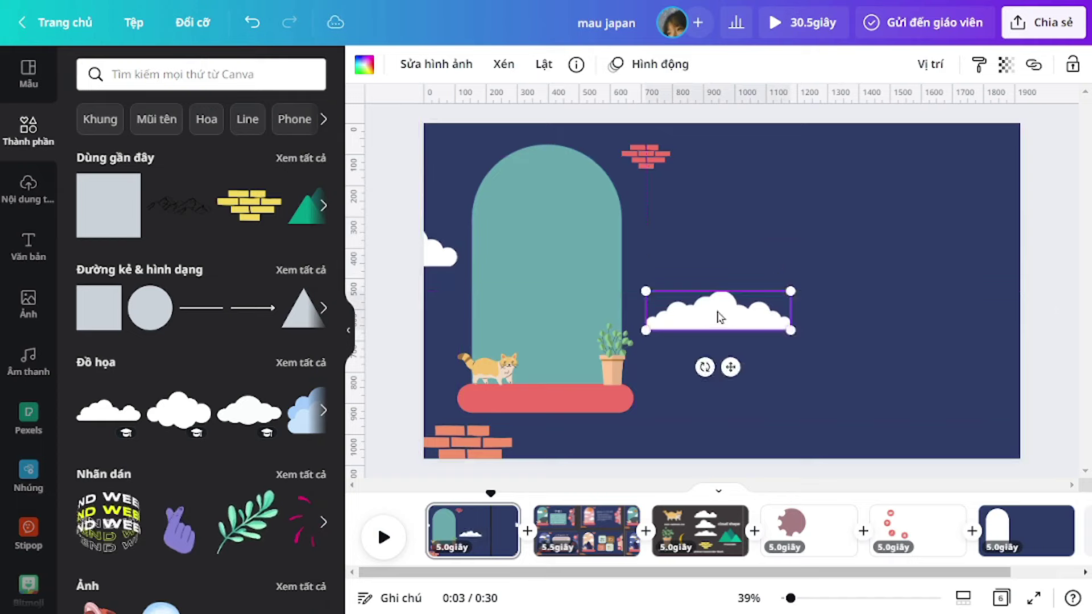
pyautogui.click(853, 198)
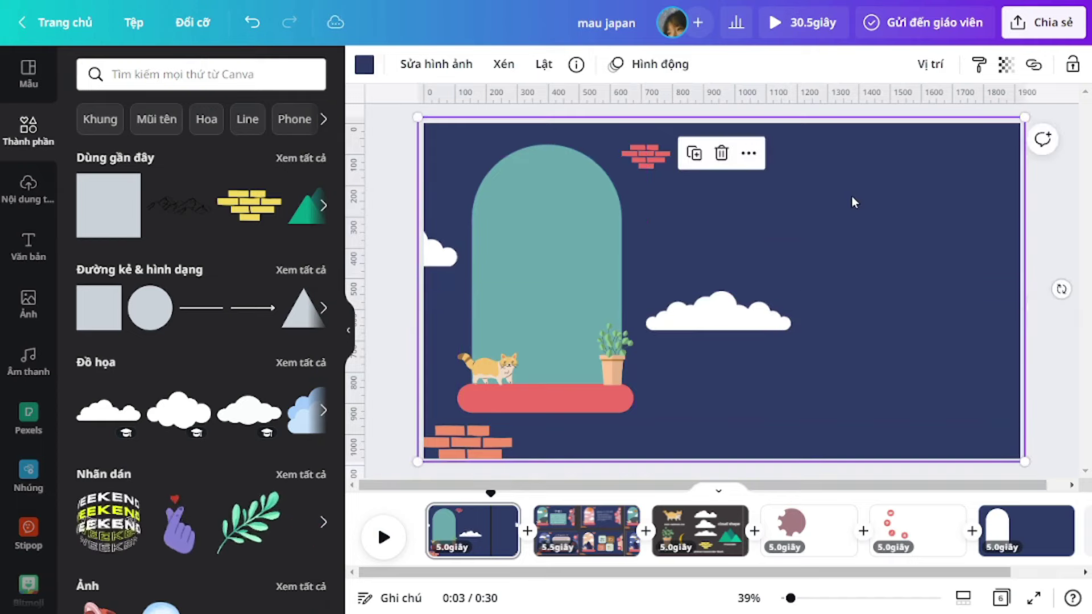
pyautogui.hotkey('ctrl', 'x')
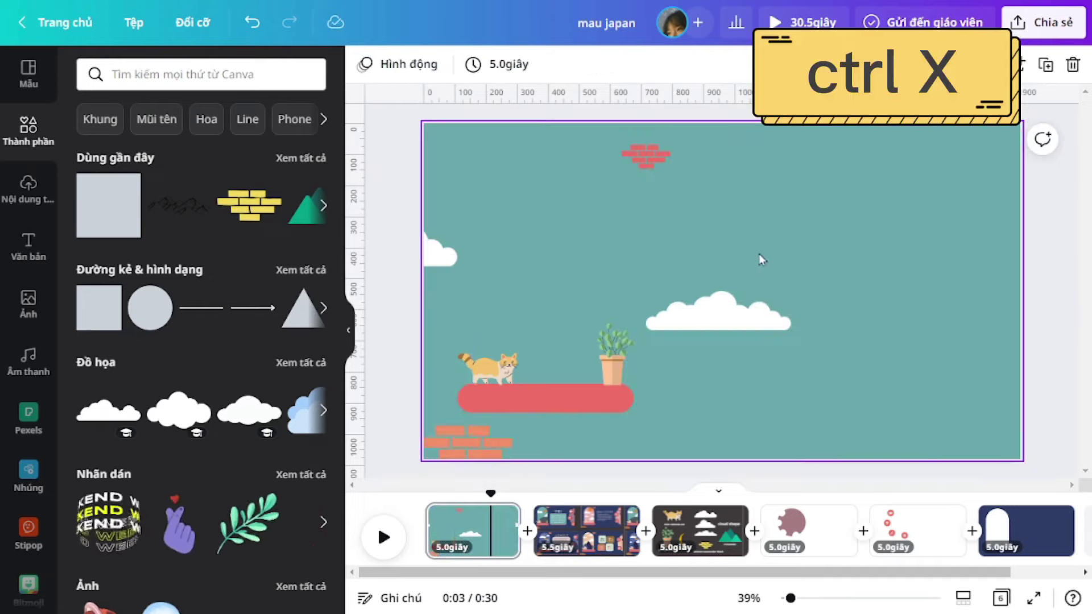
pyautogui.moveTo(705, 329); pyautogui.dragTo(705, 319)
pyautogui.click(822, 333)
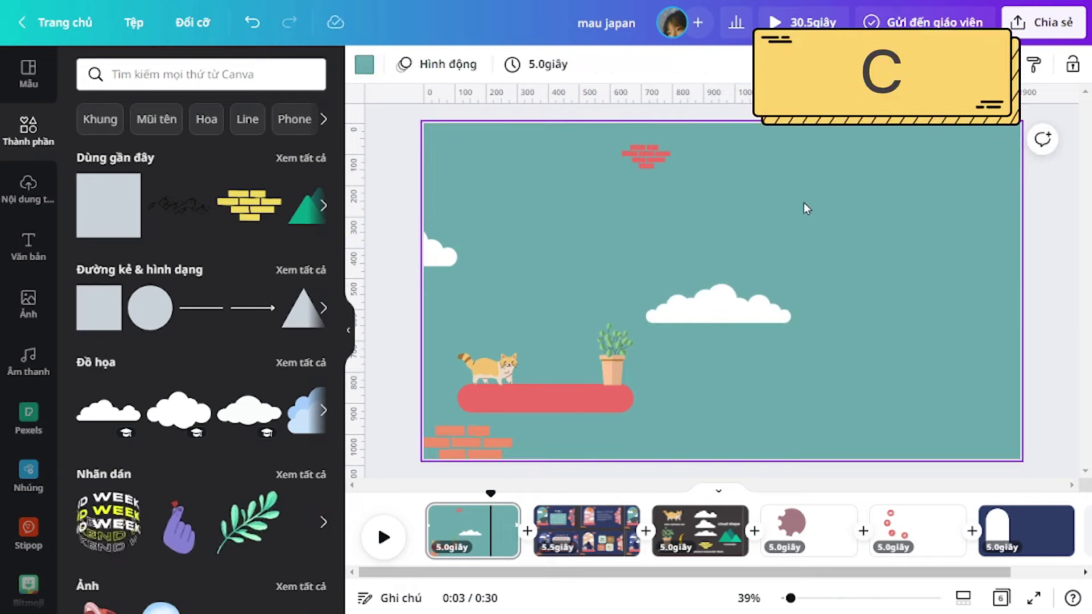
# Add a circle to the page and fill it with a custom orange as the sun
pyautogui.hotkey('ctrl', 'v')
pyautogui.click(476, 66)
pyautogui.click(103, 239)
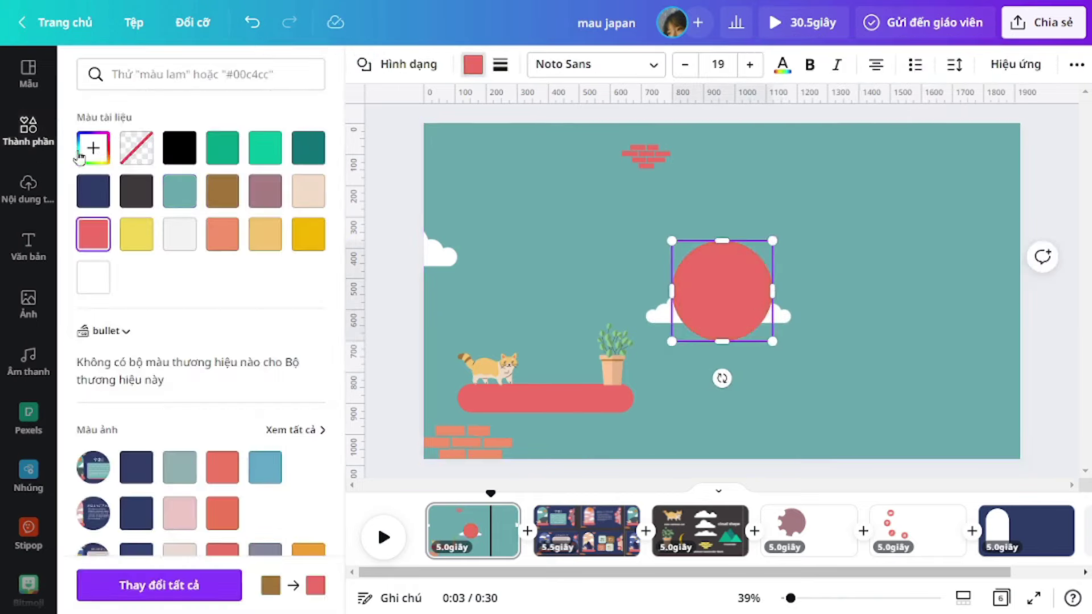
pyautogui.click(89, 156)
pyautogui.moveTo(236, 207); pyautogui.dragTo(296, 190)
pyautogui.click(119, 284)
# Shrink the orange circle to about 130 px across and place it beside the red bricks near the page's top edge
pyautogui.moveTo(772, 241); pyautogui.dragTo(600, 152)
pyautogui.click(669, 225)
pyautogui.click(630, 288)
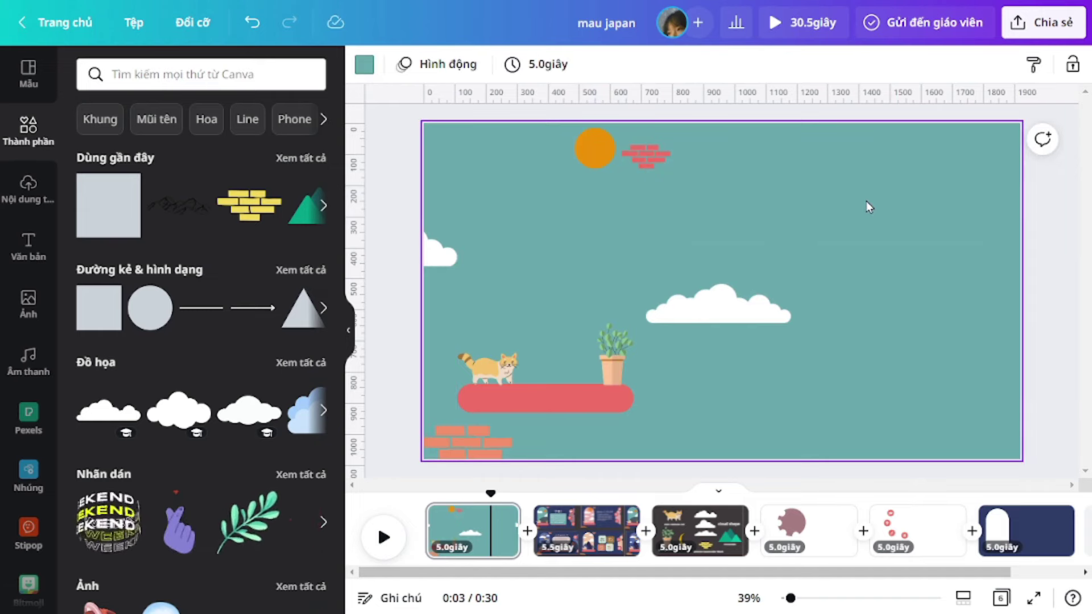
pyautogui.hotkey('ctrl', 'v')
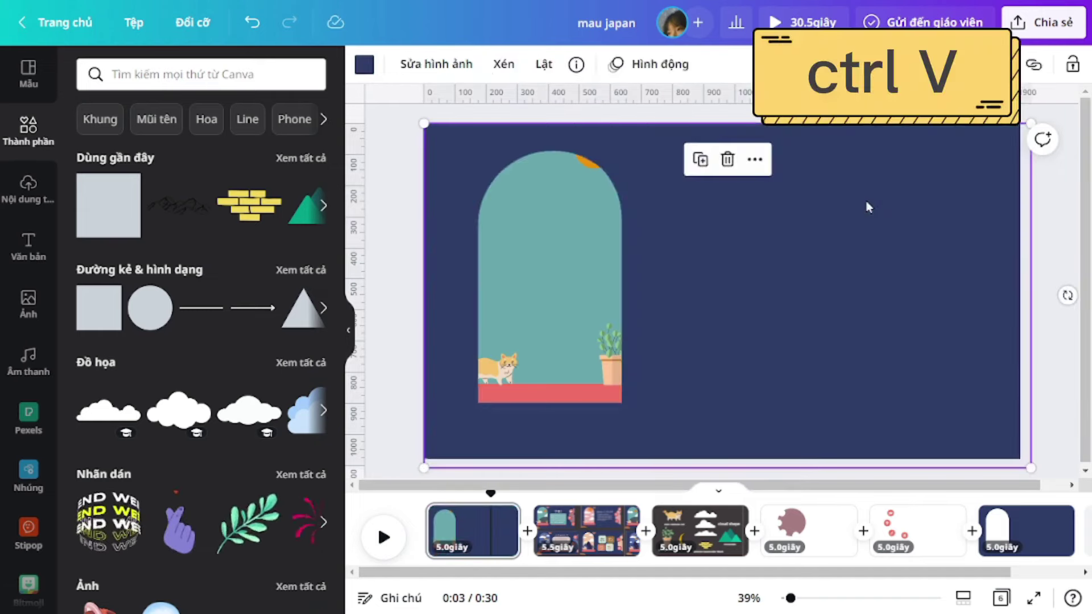
pyautogui.hotkey('ctrl', 'z')
pyautogui.hotkey('ctrl', 'v')
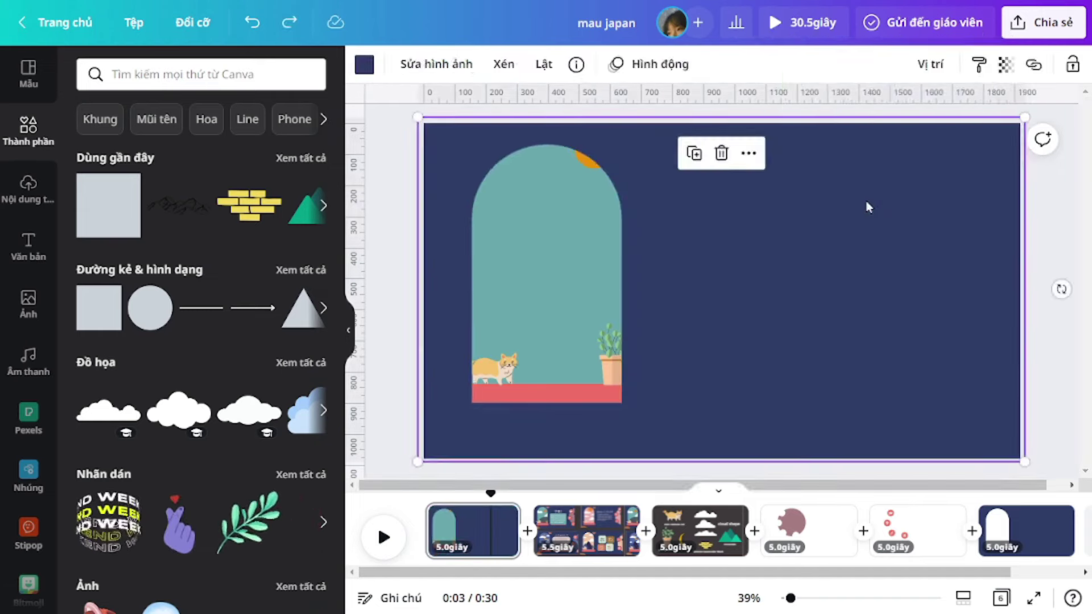
pyautogui.hotkey('ctrl', 'z')
# Move the orange circle partly above the page's top edge, outside the arch opening, and paste the navy arch frame back
pyautogui.moveTo(595, 149); pyautogui.dragTo(640, 124)
pyautogui.click(902, 231)
pyautogui.hotkey('ctrl', 'v')
# Send the pasted navy frame backward through the layers until the ledge, cat, plant, bricks, sun and clouds lie in front
pyautogui.hotkey('ctrl', '[')
pyautogui.hotkey('ctrl', '[')
pyautogui.hotkey('ctrl', '[')
pyautogui.hotkey('ctrl', '[')
pyautogui.hotkey('ctrl', '[')
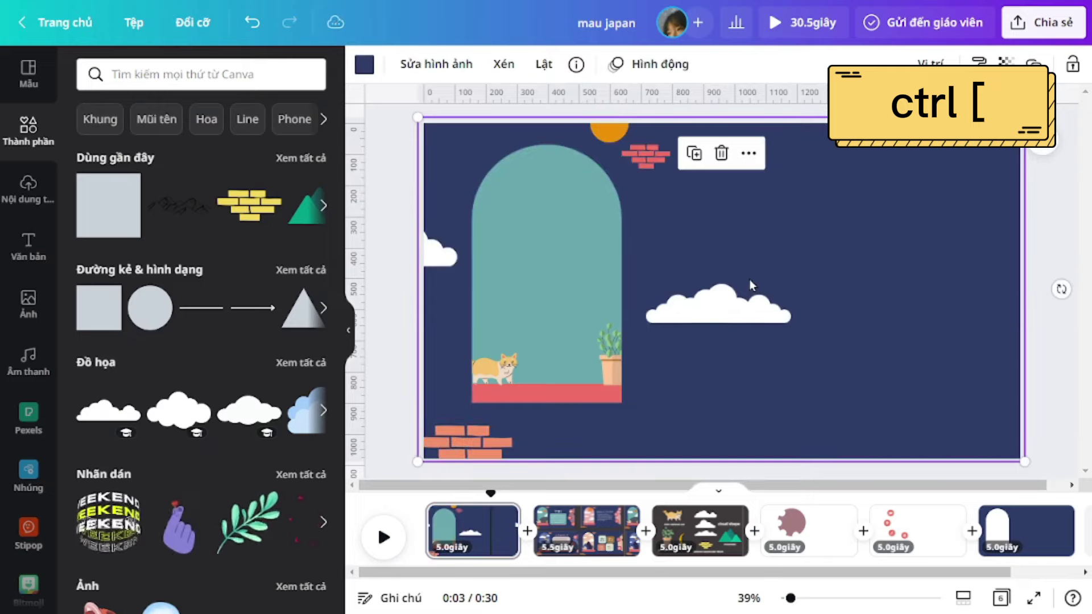
# Send the middle cloud, the orange sun and the cloud at the page's edge behind the navy arch frame
pyautogui.hotkey('ctrl', '[')
pyautogui.hotkey('ctrl', '[')
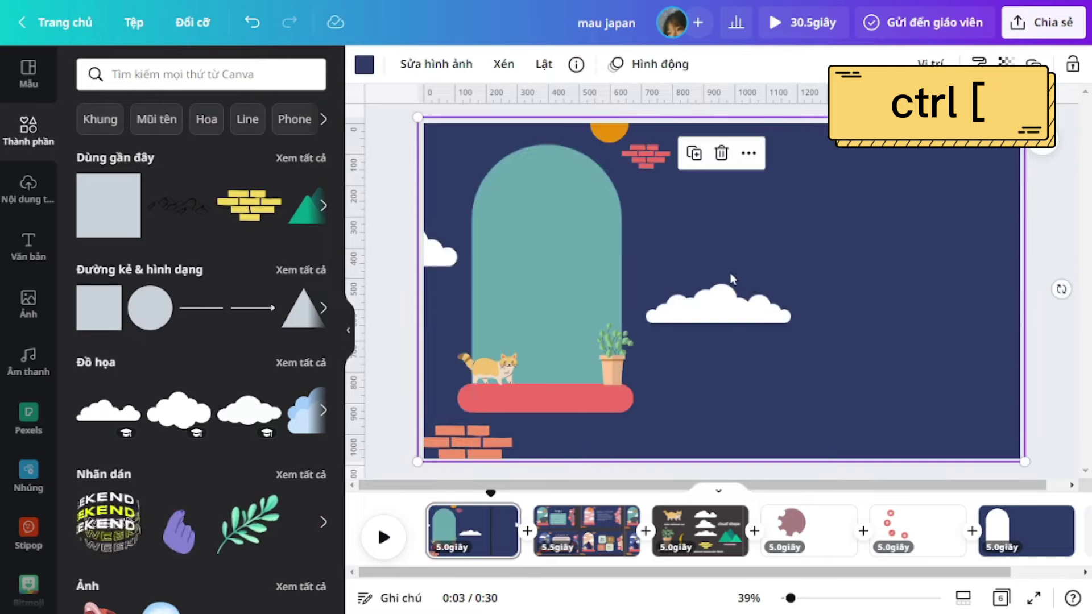
pyautogui.click(747, 306)
pyautogui.hotkey('ctrl', '[')
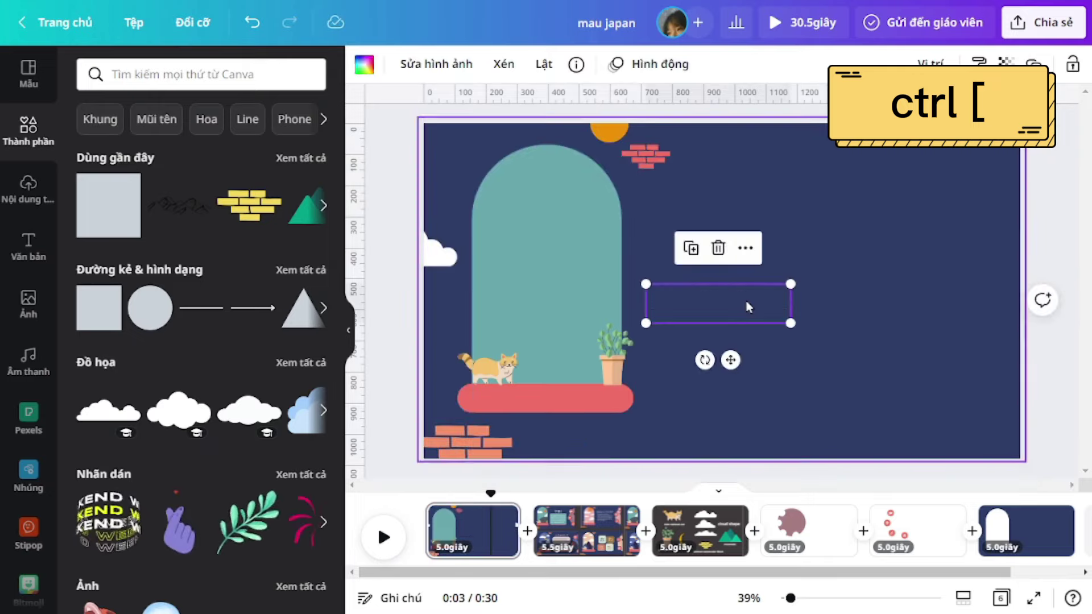
pyautogui.click(612, 136)
pyautogui.hotkey('ctrl', '[')
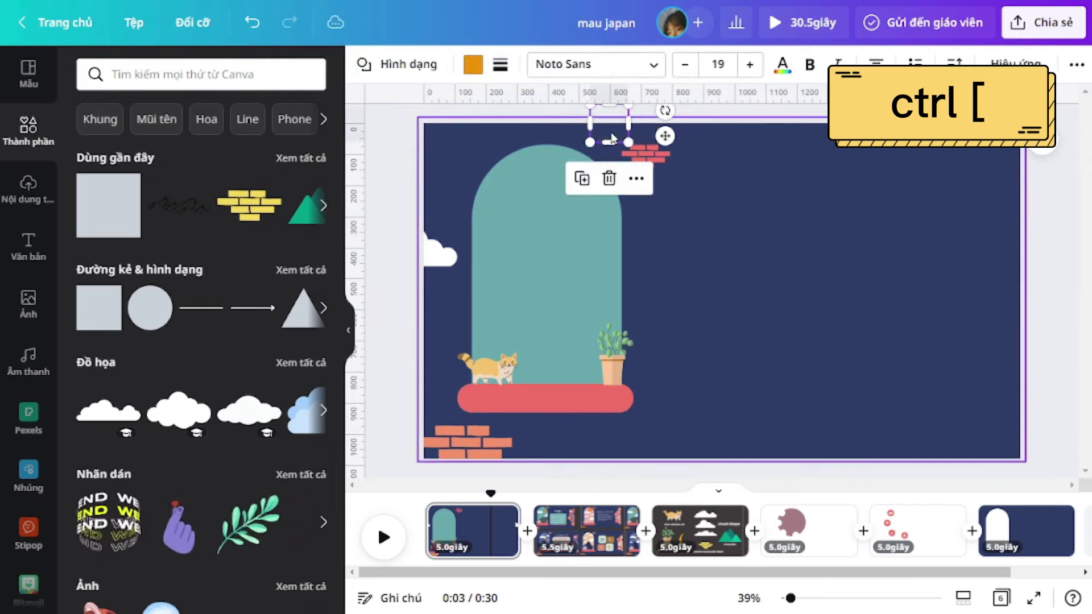
pyautogui.click(426, 261)
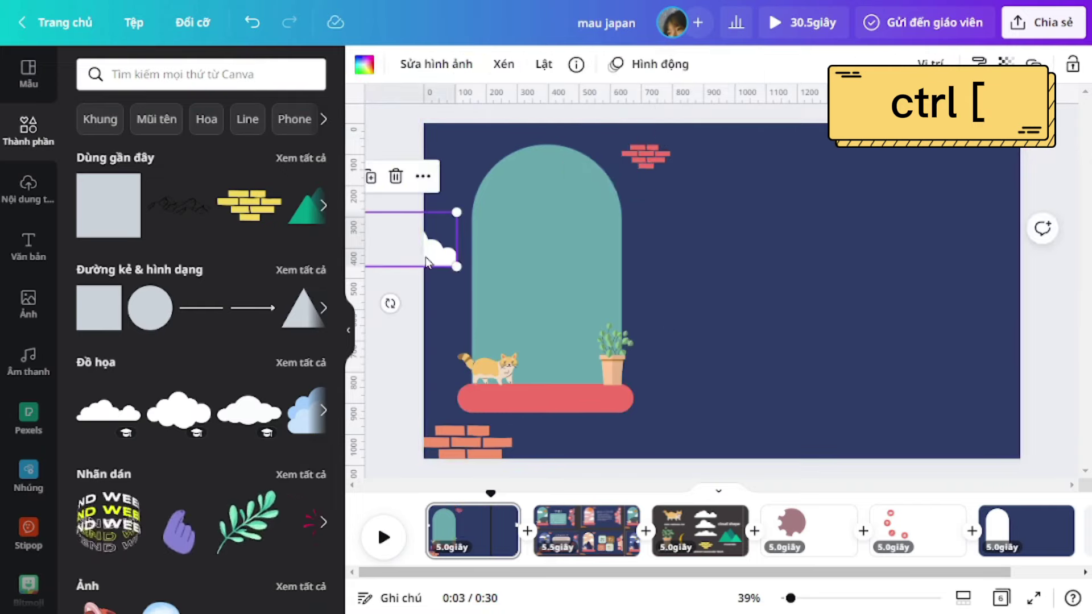
pyautogui.click(1047, 272)
# Copy the notched mauve circle from its own page onto the first page, rotate it and place it partly beyond the page's right edge
pyautogui.click(481, 544)
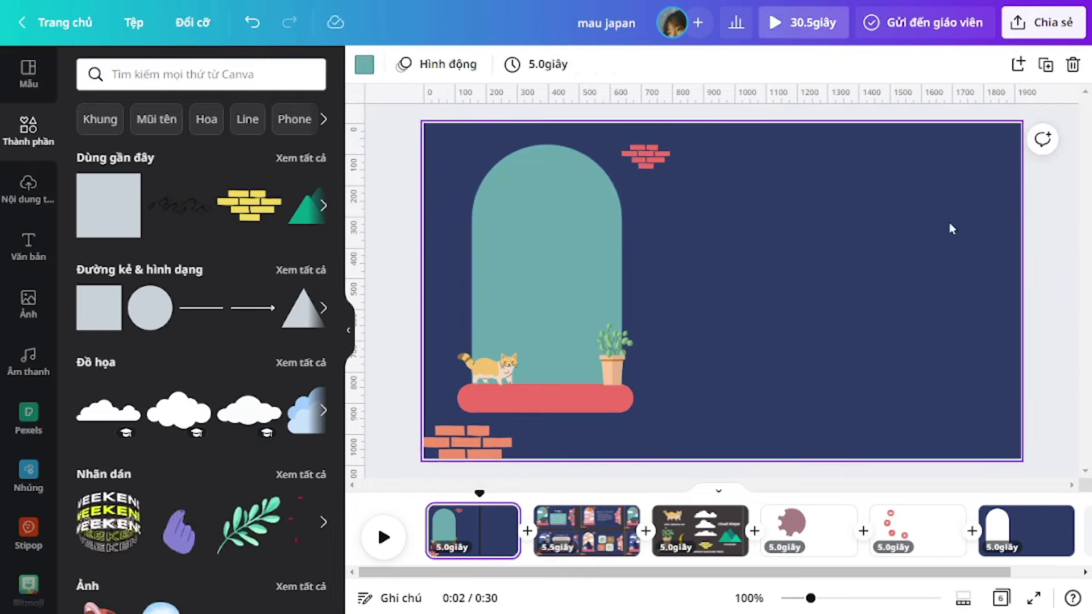
pyautogui.click(825, 551)
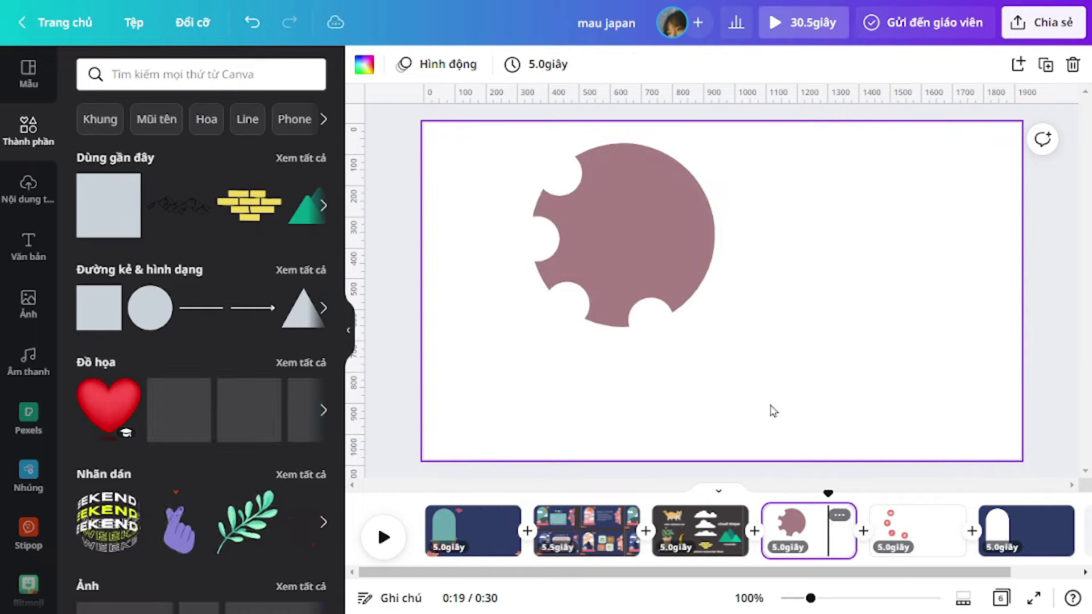
pyautogui.click(716, 269)
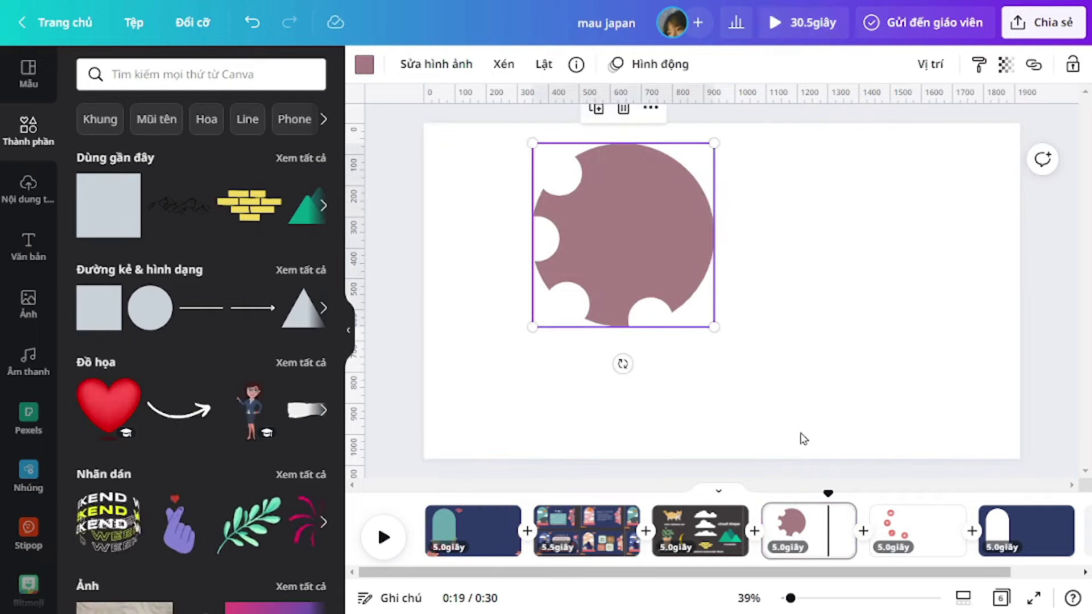
pyautogui.click(472, 532)
pyautogui.hotkey('ctrl', 'v')
pyautogui.moveTo(681, 231); pyautogui.dragTo(1015, 275)
pyautogui.moveTo(957, 410); pyautogui.dragTo(1025, 391)
pyautogui.moveTo(931, 252); pyautogui.dragTo(973, 271)
pyautogui.moveTo(874, 271); pyautogui.dragTo(856, 251)
pyautogui.moveTo(1002, 292); pyautogui.dragTo(1042, 261)
# Copy the teapot, knot and blossom badges from their own page and paste them onto the arch scene page
pyautogui.click(944, 535)
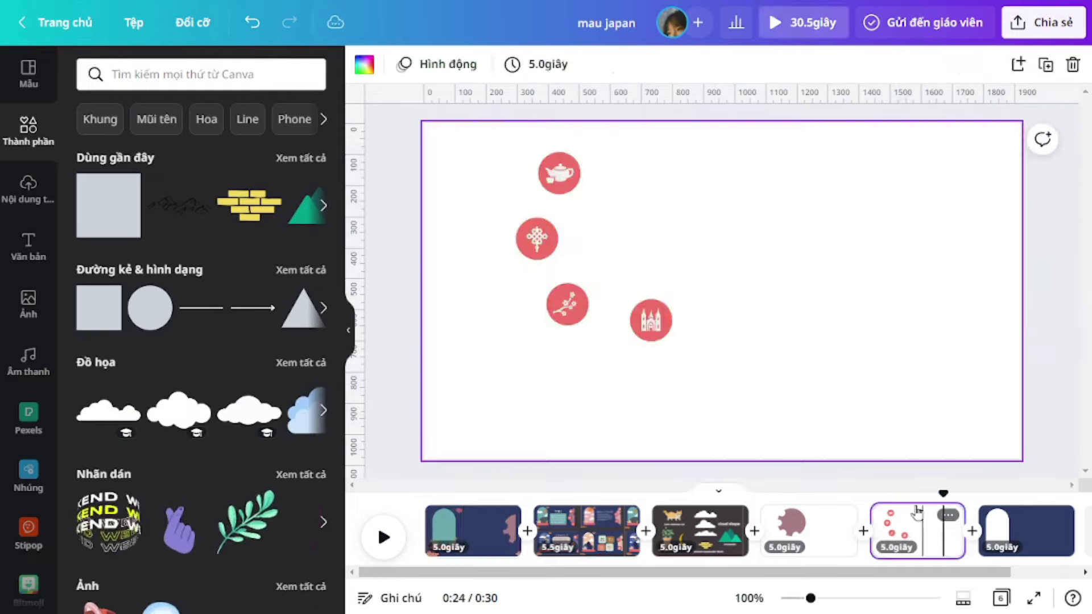
pyautogui.moveTo(610, 135); pyautogui.dragTo(510, 374)
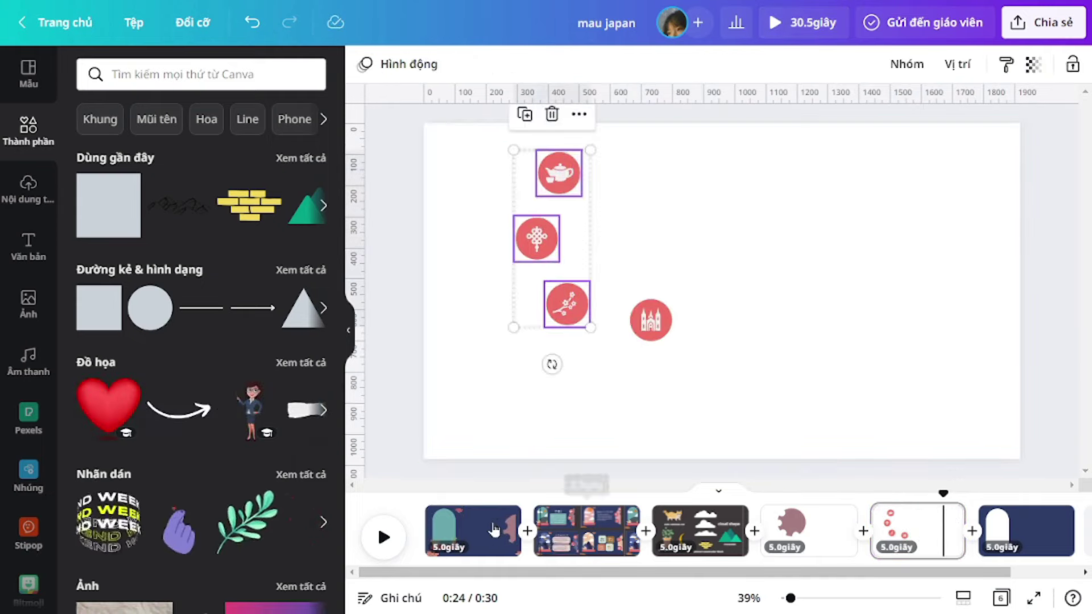
pyautogui.click(472, 531)
pyautogui.click(750, 437)
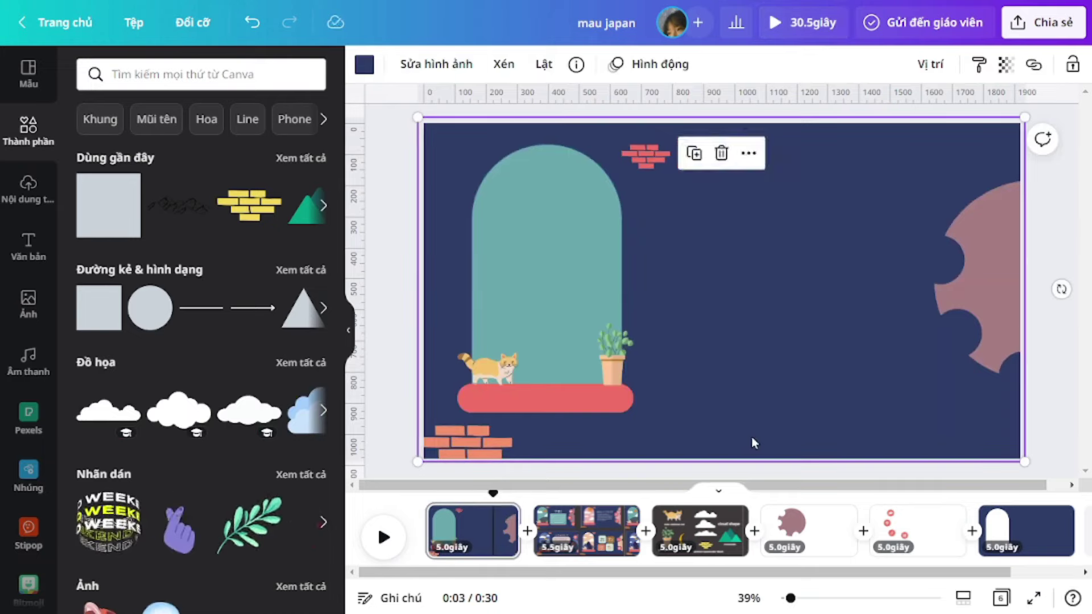
pyautogui.hotkey('ctrl', 'v')
pyautogui.click(810, 351)
# Fit the knot, teapot and blossom badges into the notches of the mauve circle
pyautogui.moveTo(535, 239); pyautogui.dragTo(956, 329)
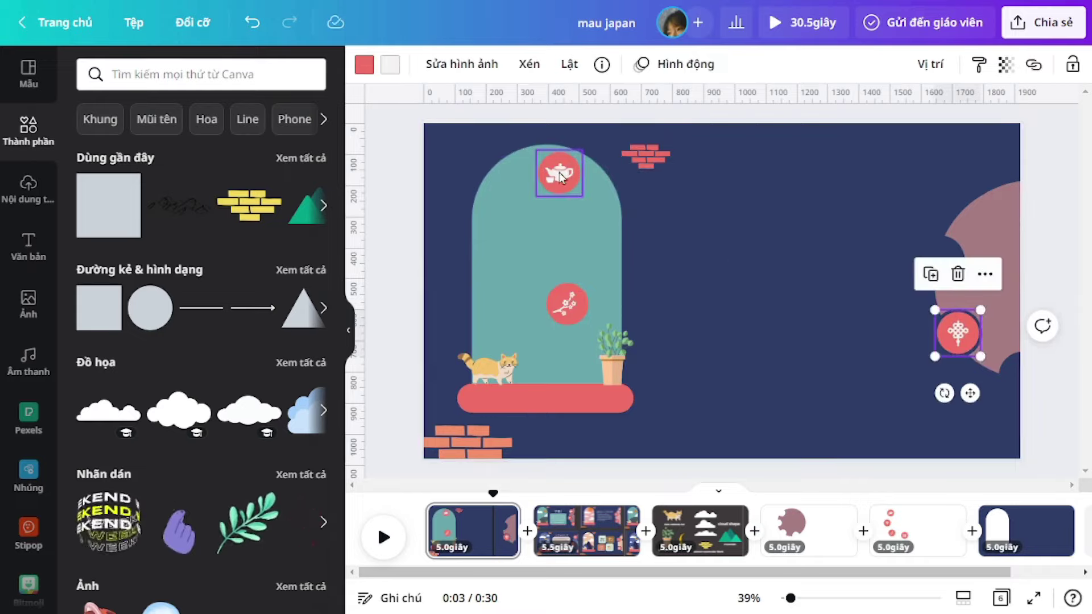
pyautogui.moveTo(555, 171); pyautogui.dragTo(933, 256)
pyautogui.moveTo(571, 321); pyautogui.dragTo(1021, 405)
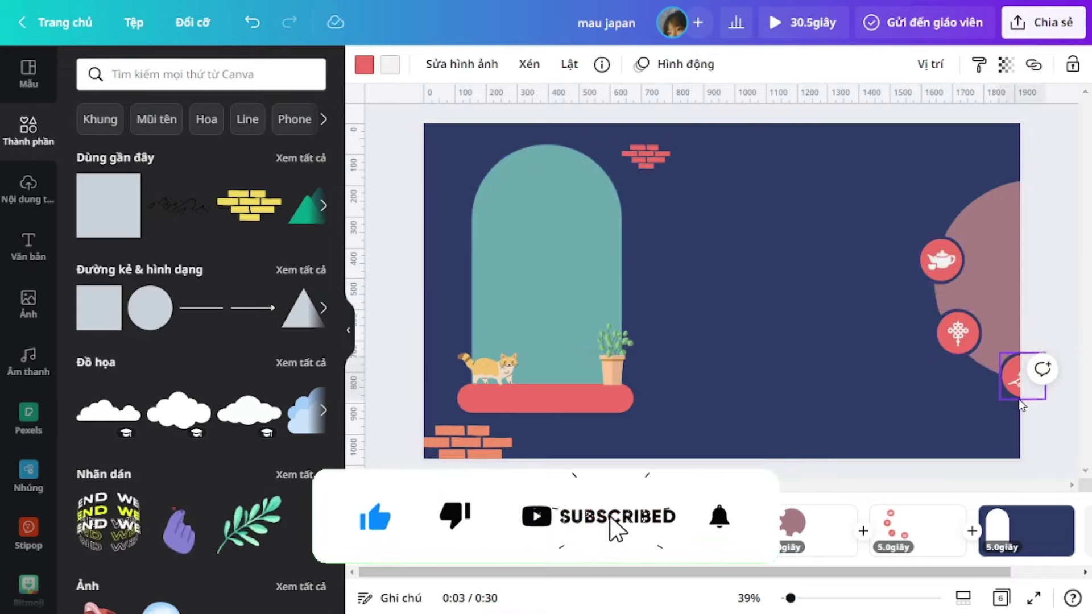
pyautogui.click(815, 297)
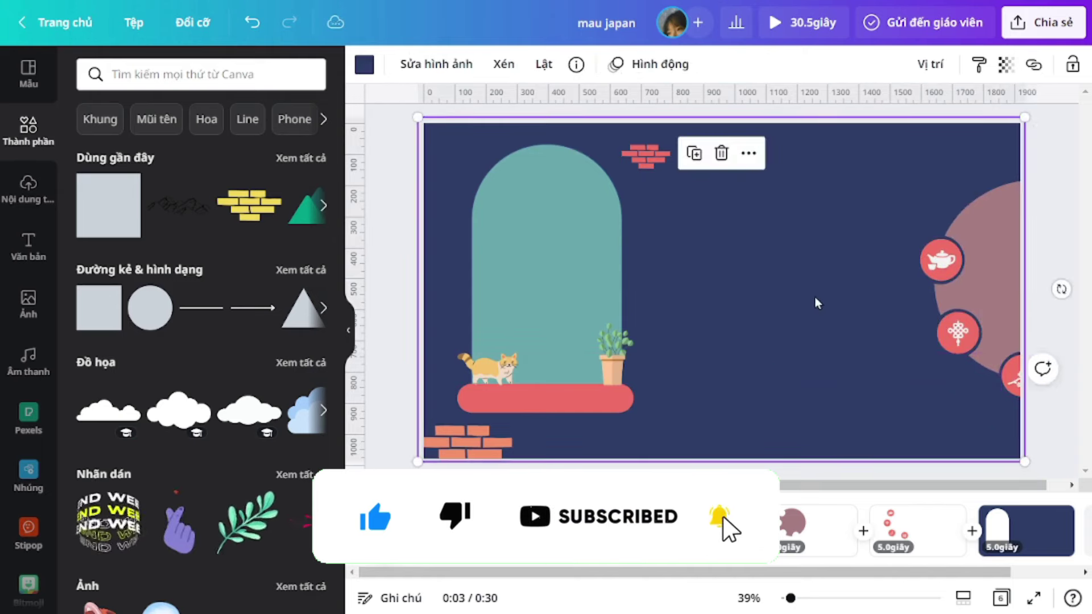
# Search the elements for "cogwheel" and add the single toothed ring graphic to the page
pyautogui.click(232, 85)
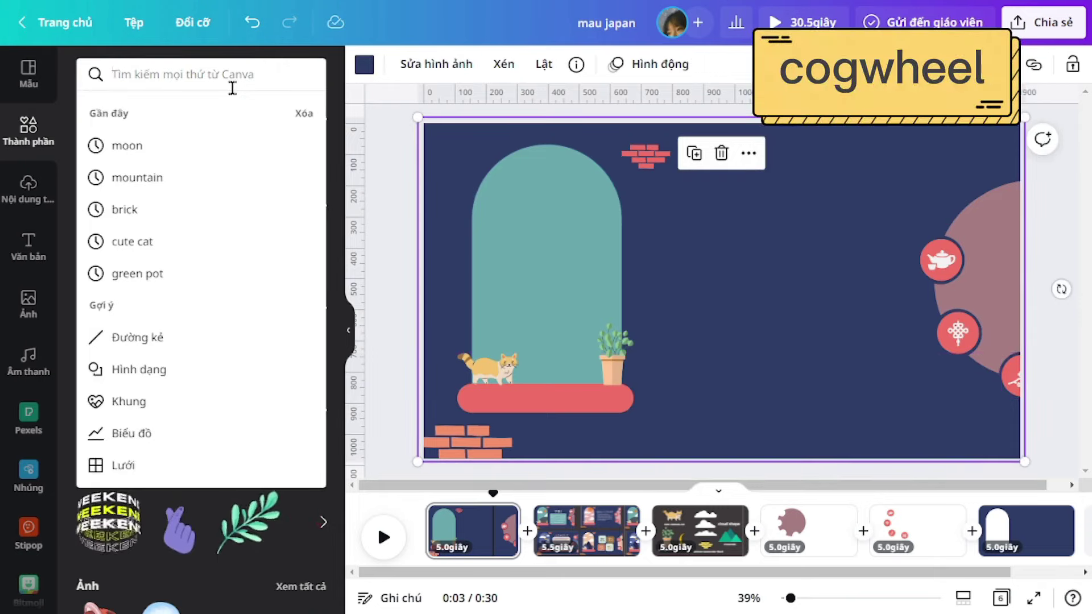
pyautogui.write('cog')
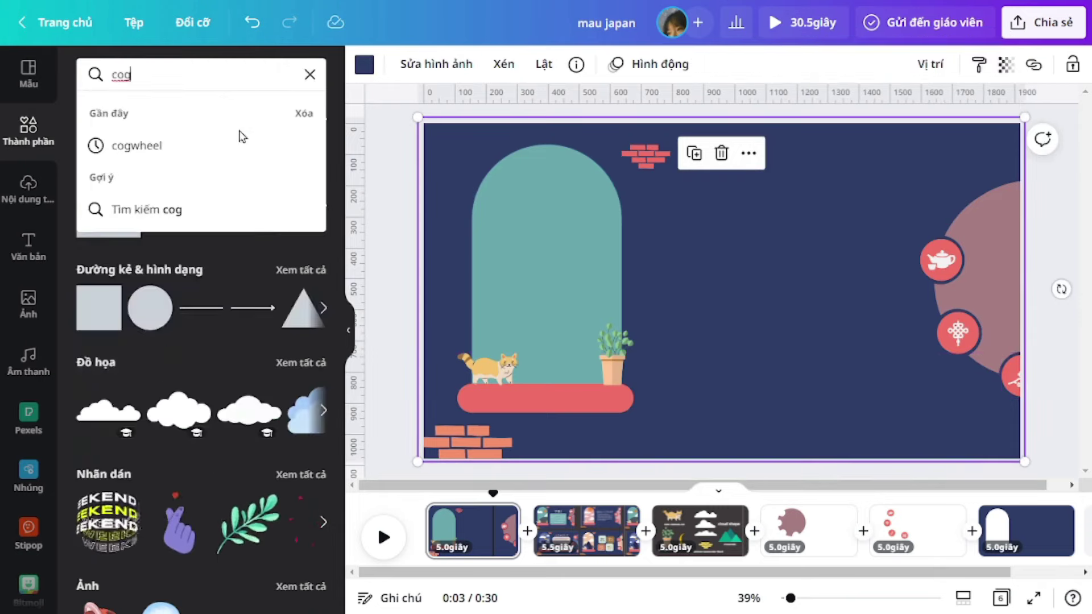
pyautogui.click(241, 138)
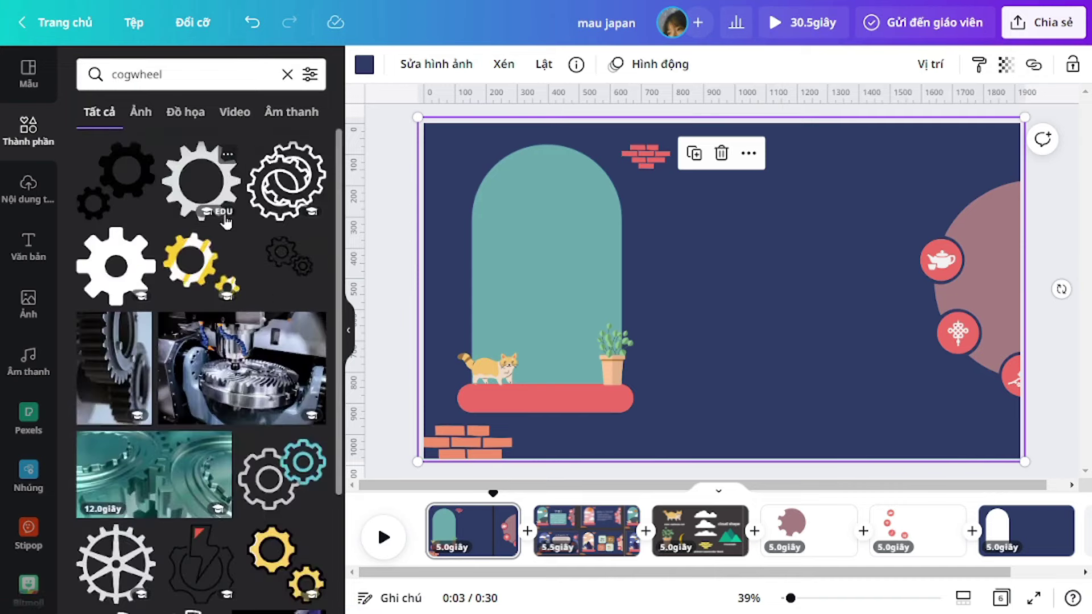
pyautogui.click(226, 222)
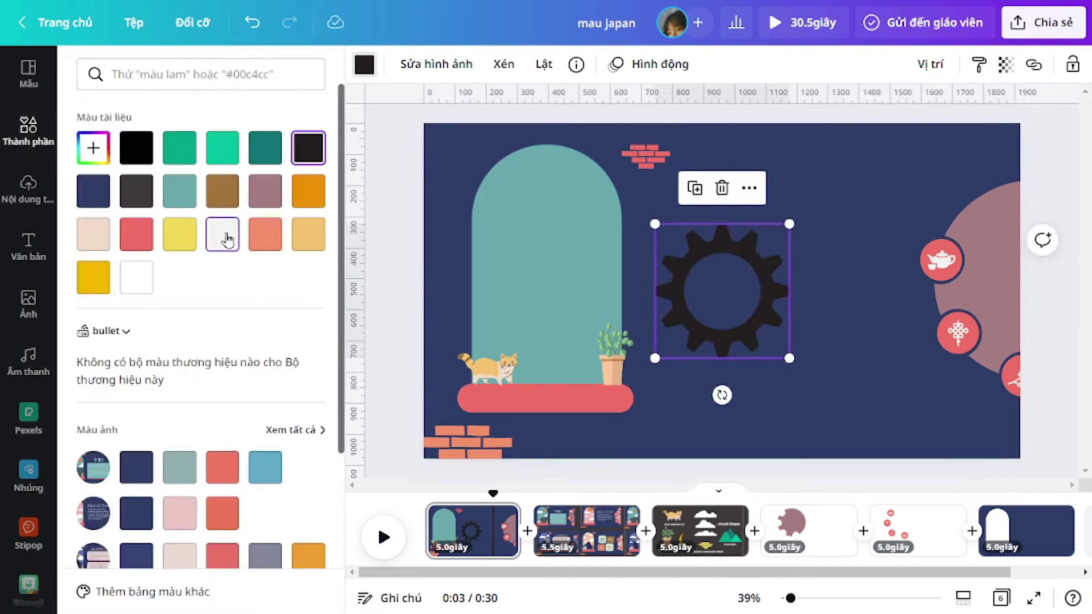
# Recolor the cogwheel off-white, shrink it onto the mauve circle and place a smaller navy copy below it
pyautogui.click(222, 233)
pyautogui.moveTo(655, 224); pyautogui.dragTo(994, 245)
pyautogui.click(960, 192)
pyautogui.click(93, 190)
pyautogui.click(1072, 201)
pyautogui.click(1060, 159)
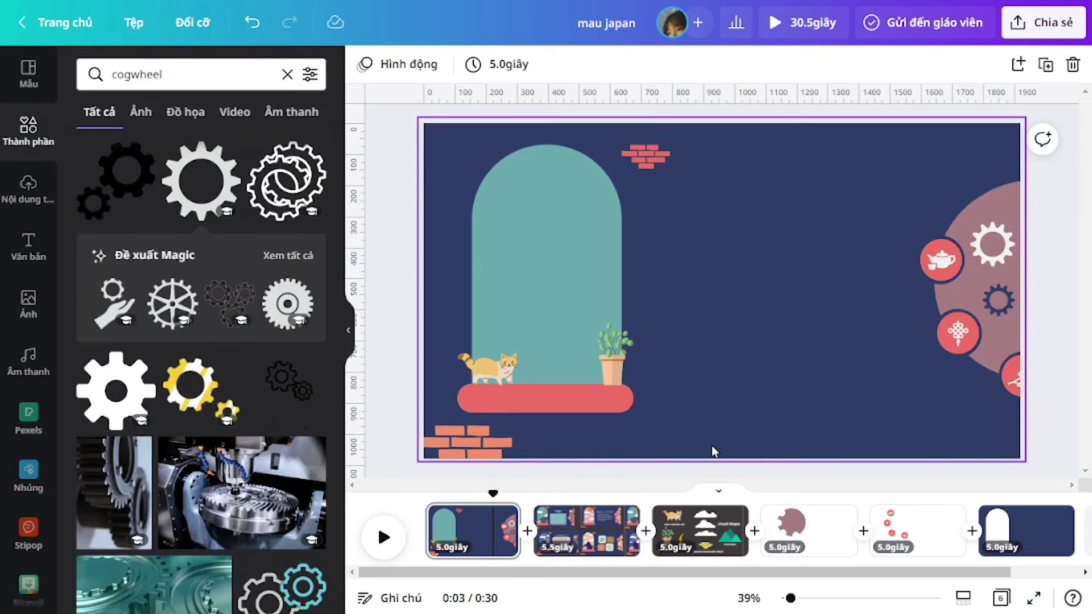
# Duplicate the first page and send the navy arch frame on the copy behind the clouds and sun
pyautogui.click(495, 538)
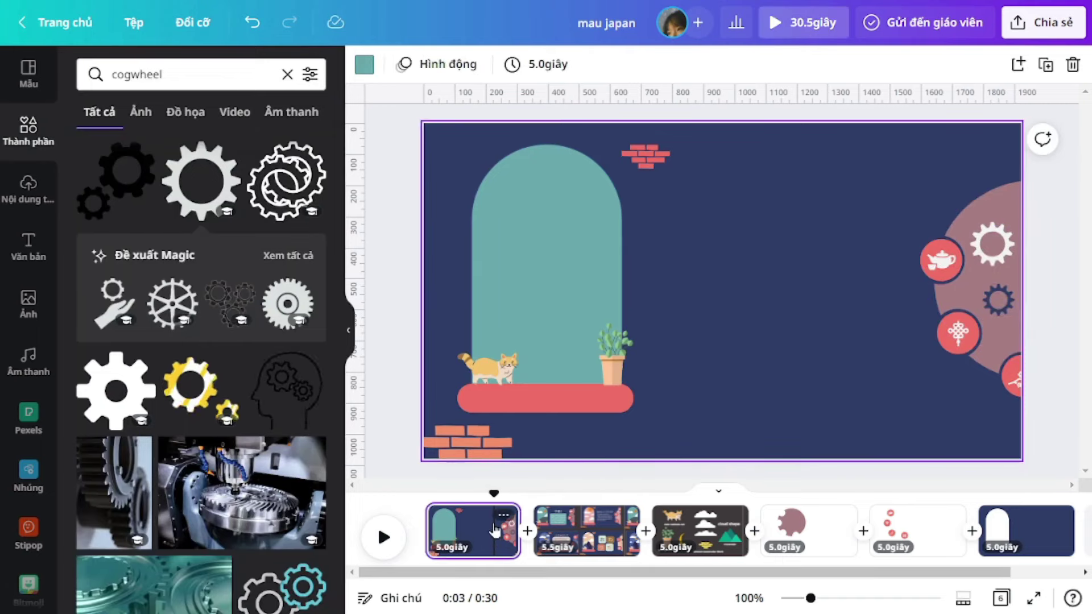
pyautogui.hotkey('ctrl', 'd')
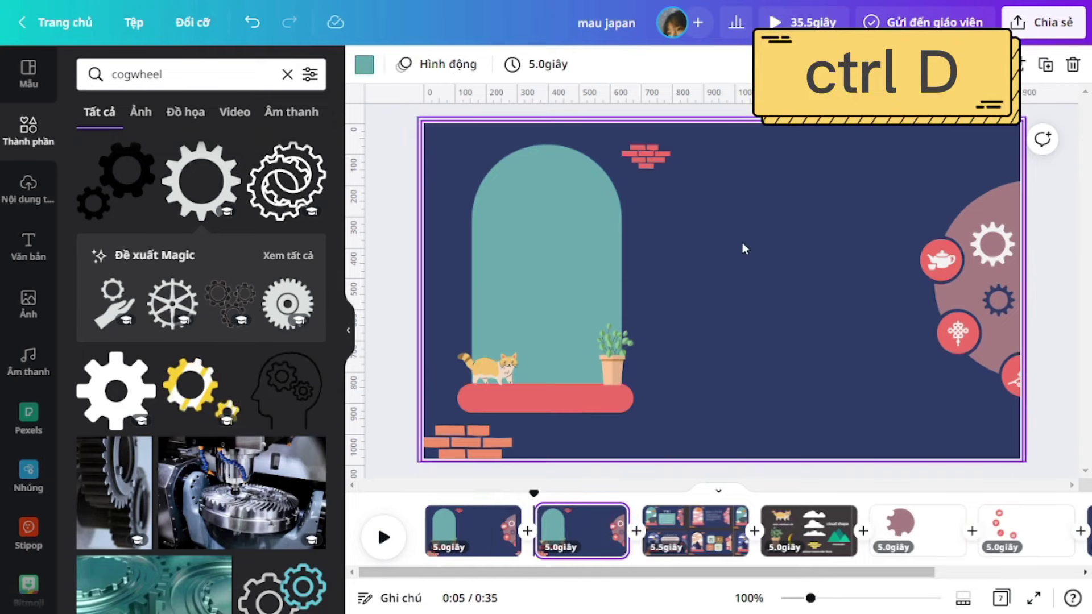
pyautogui.click(743, 242)
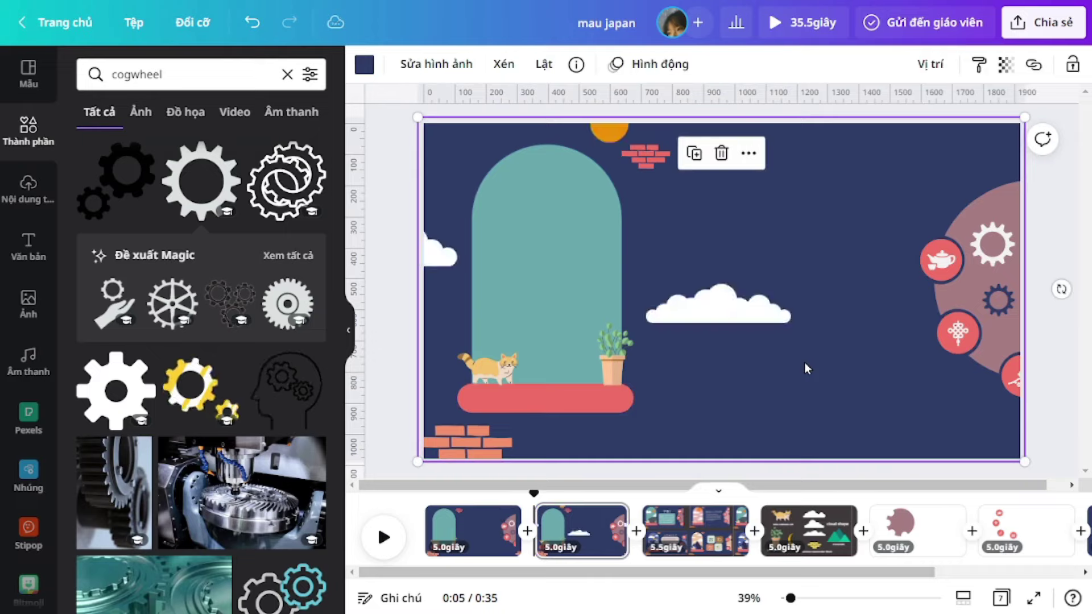
# Move both clouds so they overlap the arch sides and place the orange sun inside the arch's upper part
pyautogui.click(739, 307)
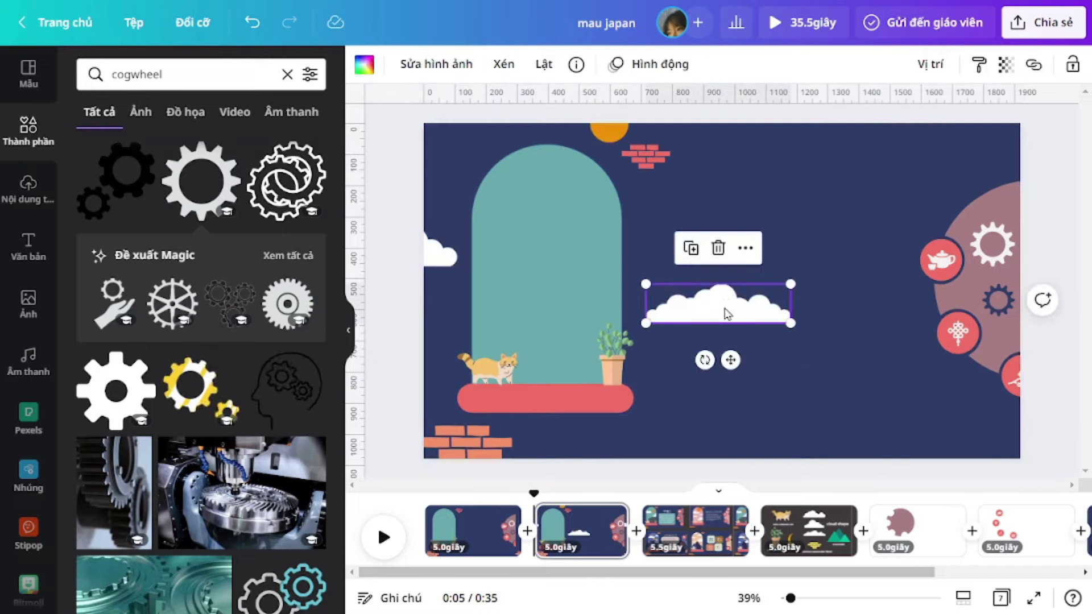
pyautogui.moveTo(718, 306); pyautogui.dragTo(637, 297)
pyautogui.moveTo(432, 253); pyautogui.dragTo(505, 248)
pyautogui.moveTo(604, 133); pyautogui.dragTo(572, 197)
pyautogui.click(600, 217)
pyautogui.click(582, 196)
pyautogui.click(724, 249)
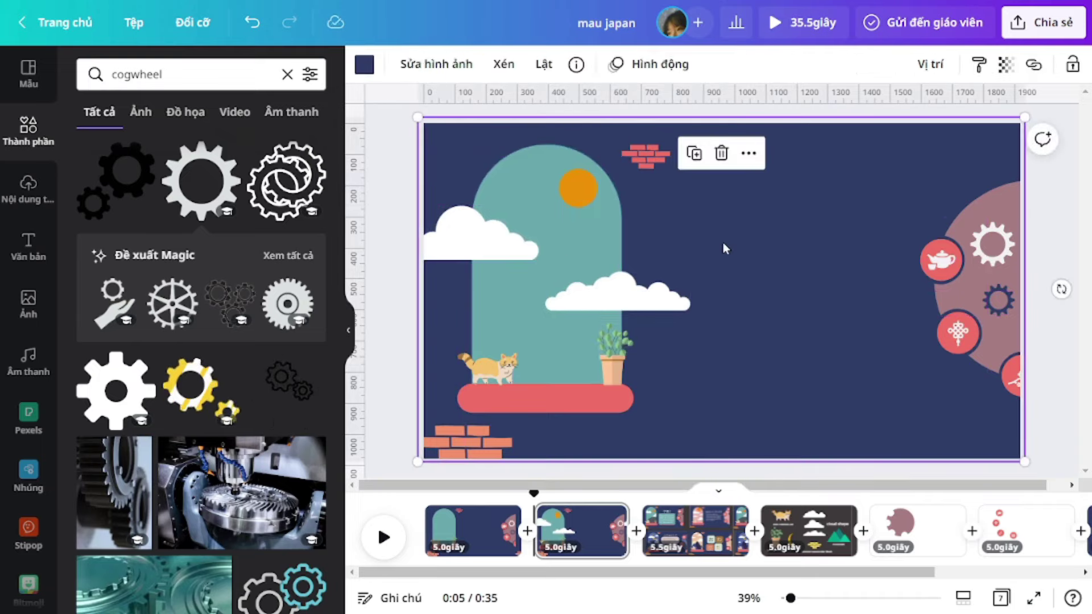
# Rotate the notched mauve circle on the duplicated page and refit the teapot, knot and blossom badges into its notches
pyautogui.click(979, 207)
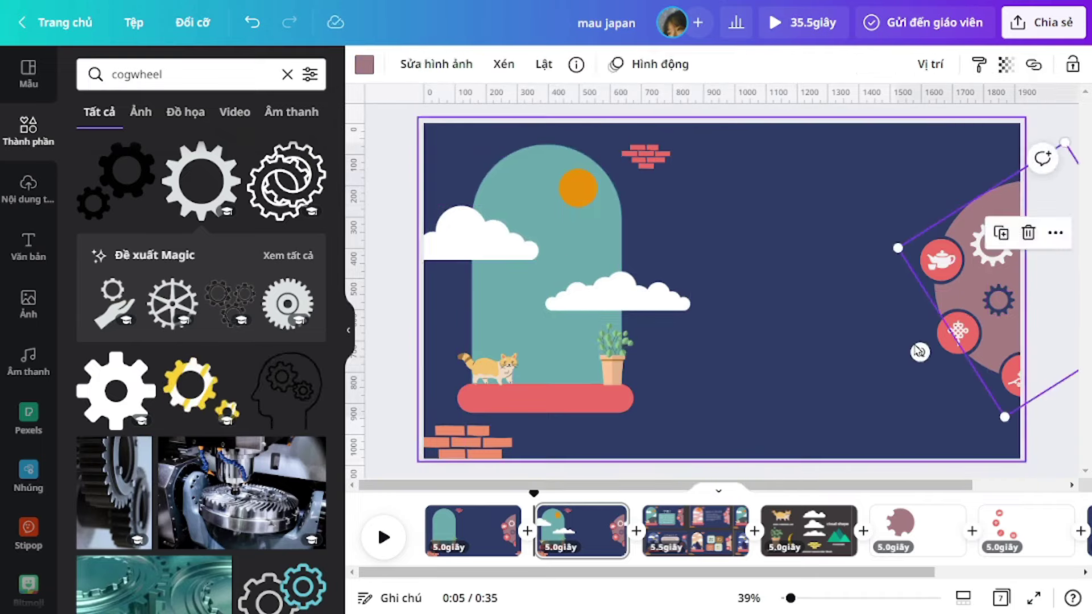
pyautogui.moveTo(909, 343); pyautogui.dragTo(880, 315)
pyautogui.click(840, 271)
pyautogui.moveTo(938, 262); pyautogui.dragTo(942, 233)
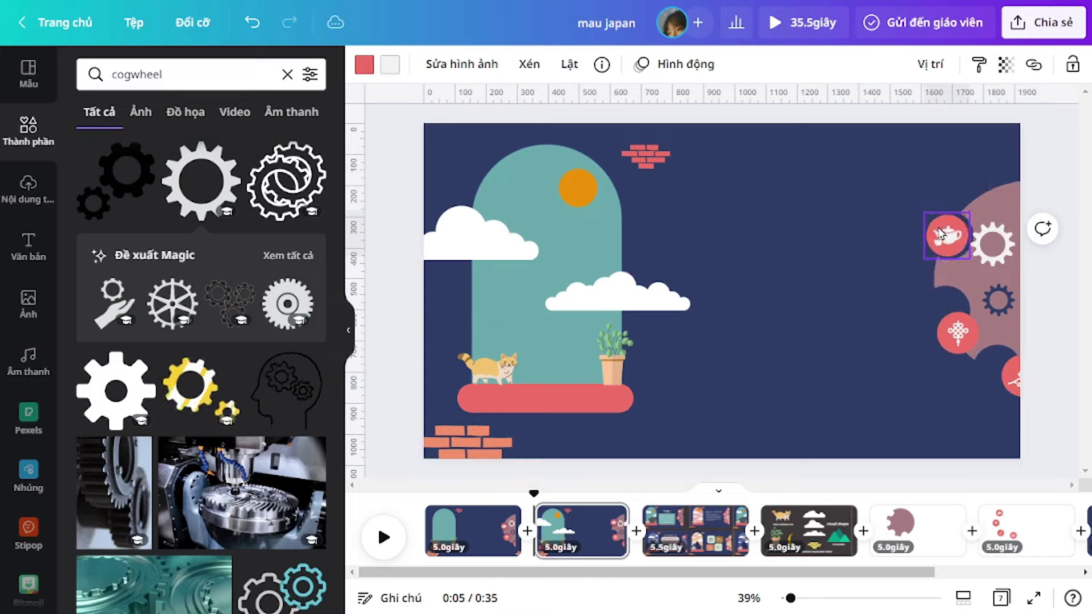
pyautogui.moveTo(958, 343); pyautogui.dragTo(946, 320)
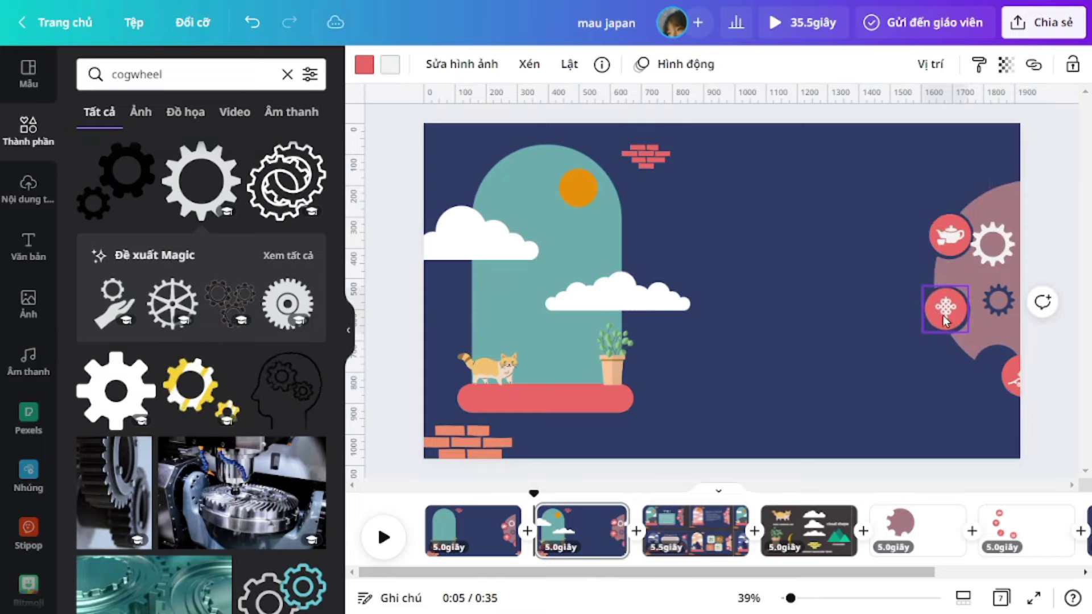
pyautogui.moveTo(1016, 377); pyautogui.dragTo(990, 370)
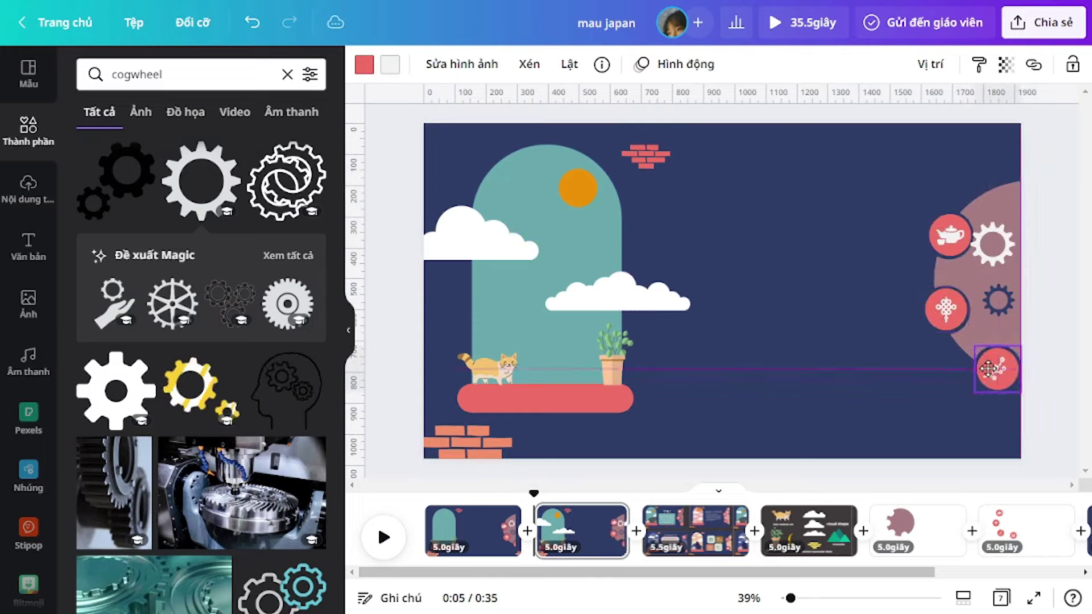
pyautogui.click(1048, 220)
# Rotate the off-white and navy cogwheels on the mauve circle of the duplicated page
pyautogui.click(993, 244)
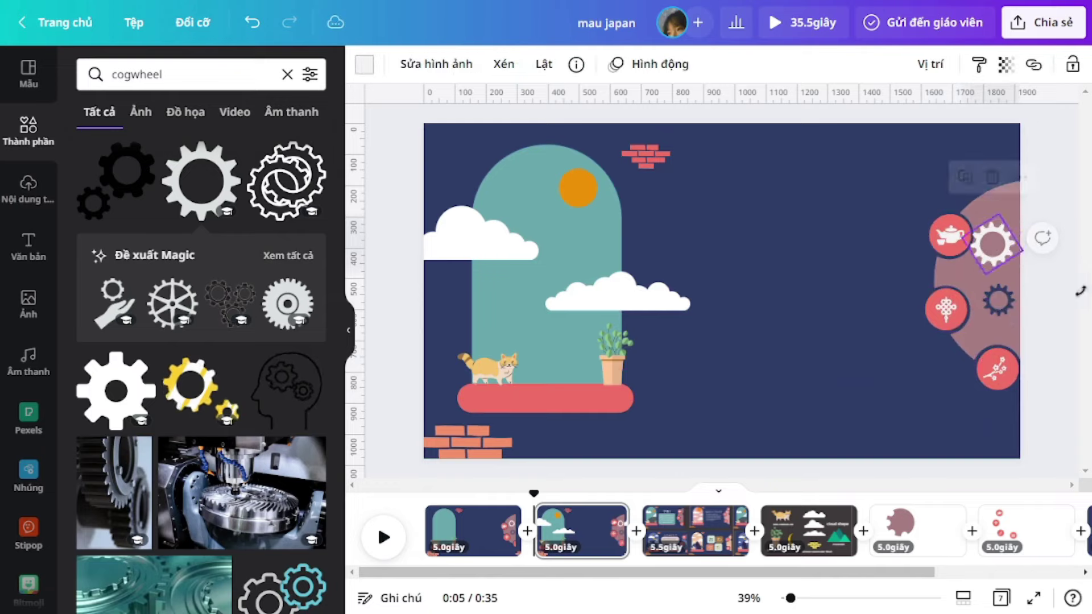
pyautogui.click(999, 303)
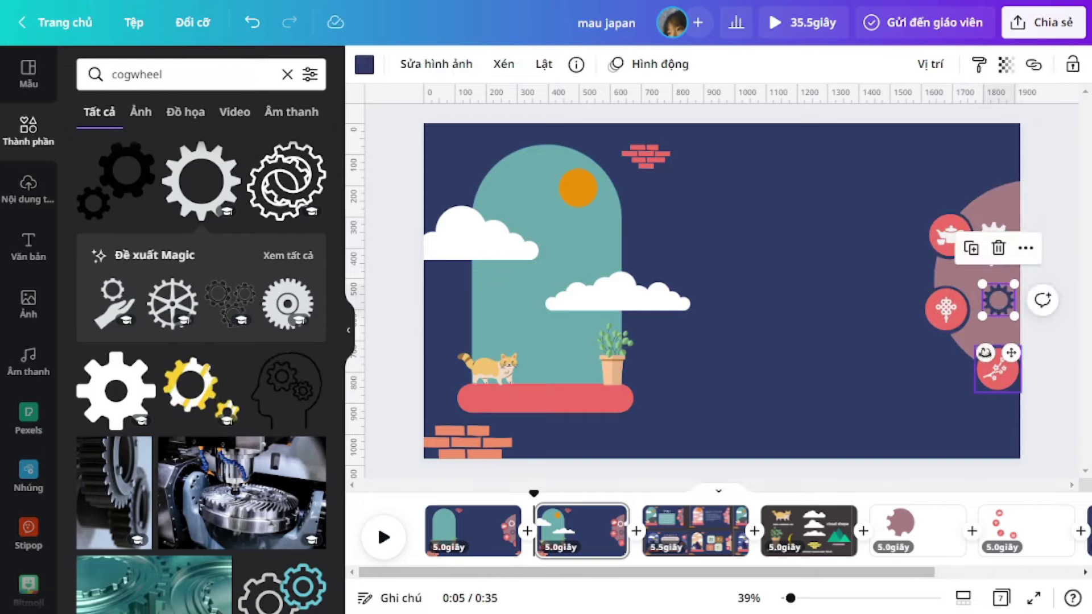
pyautogui.moveTo(986, 353); pyautogui.dragTo(967, 270)
# Bring the navy arch frame forward over the clouds and sun so they are clipped by the arch opening
pyautogui.click(801, 237)
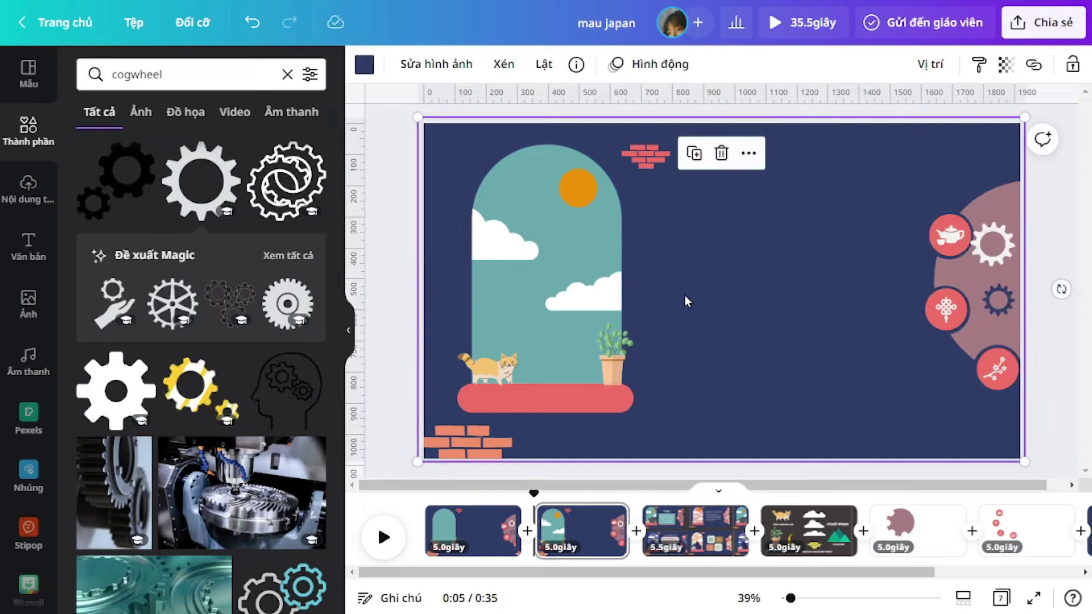
pyautogui.click(407, 225)
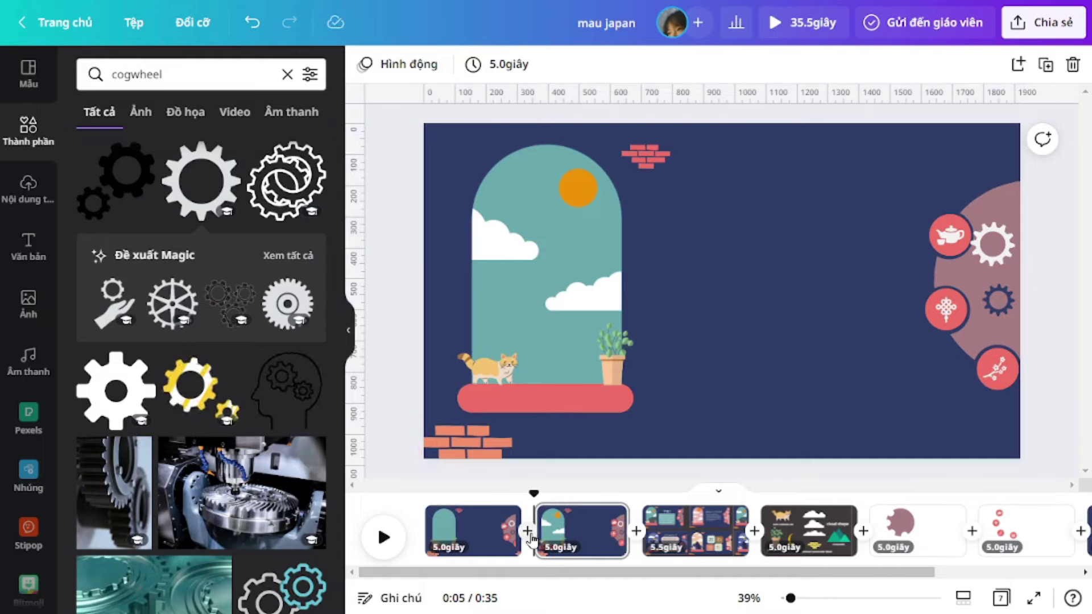
# Apply the Khớp và chuyển transition between the first two pages and preview the playback
pyautogui.click(530, 539)
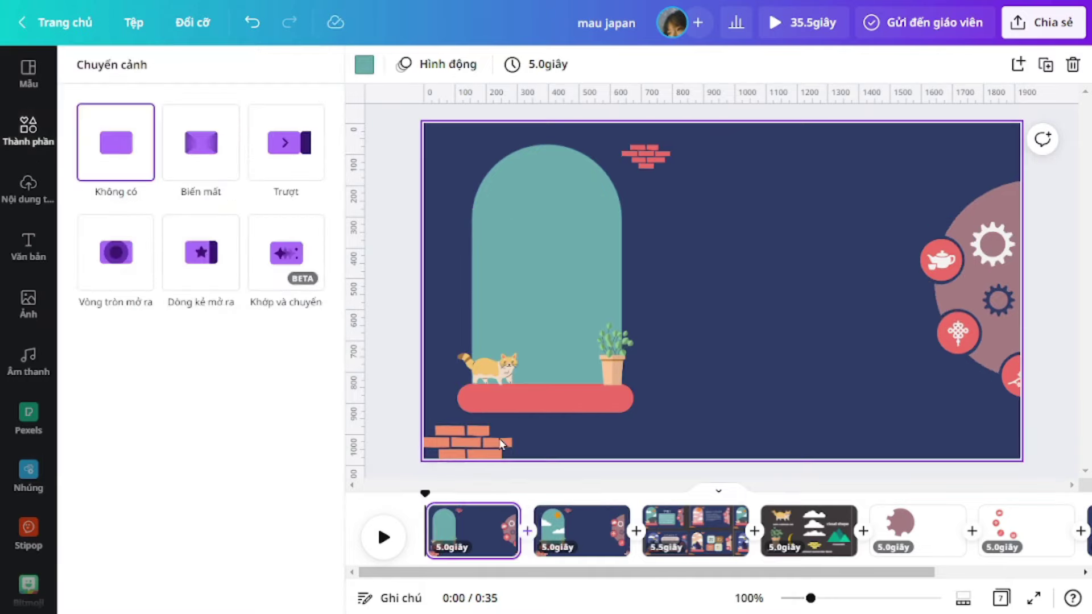
pyautogui.click(288, 260)
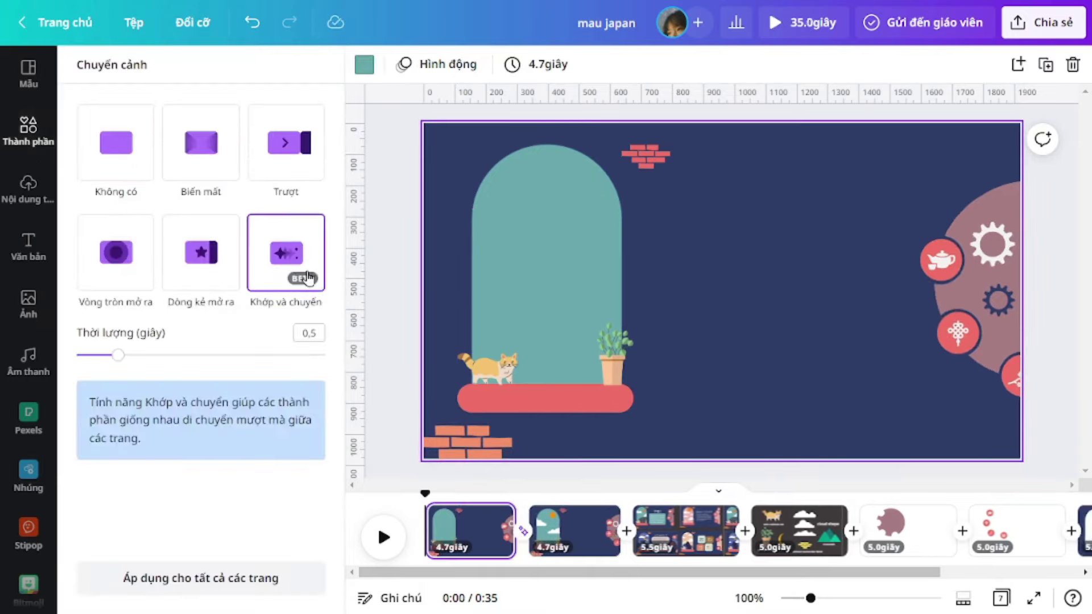
pyautogui.click(384, 537)
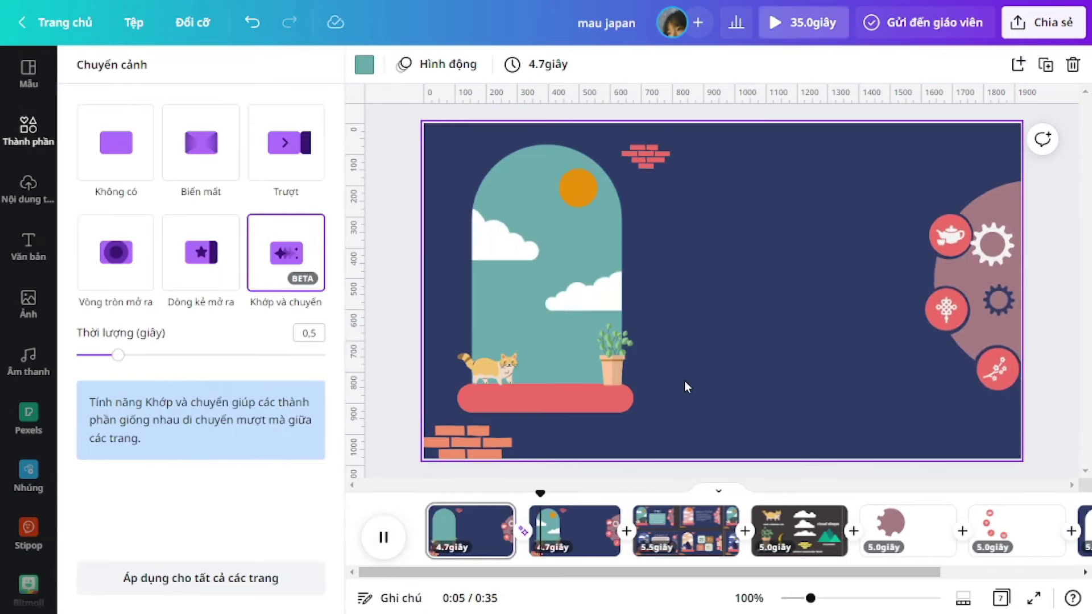
pyautogui.click(384, 537)
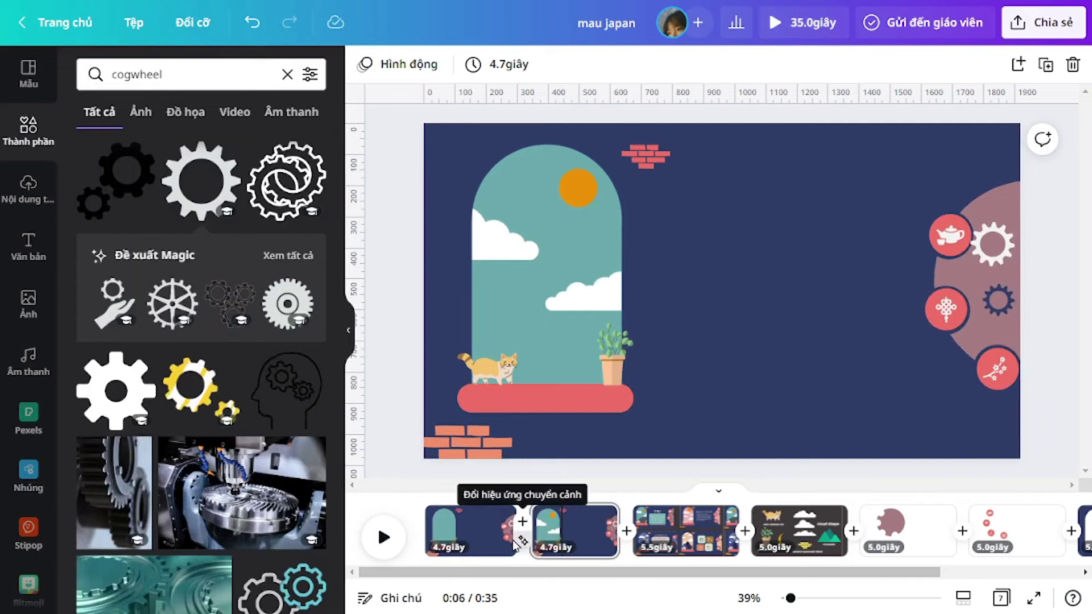
# Adjust the duration of the Khớp và chuyển transition between the first two pages and replay it
pyautogui.click(523, 535)
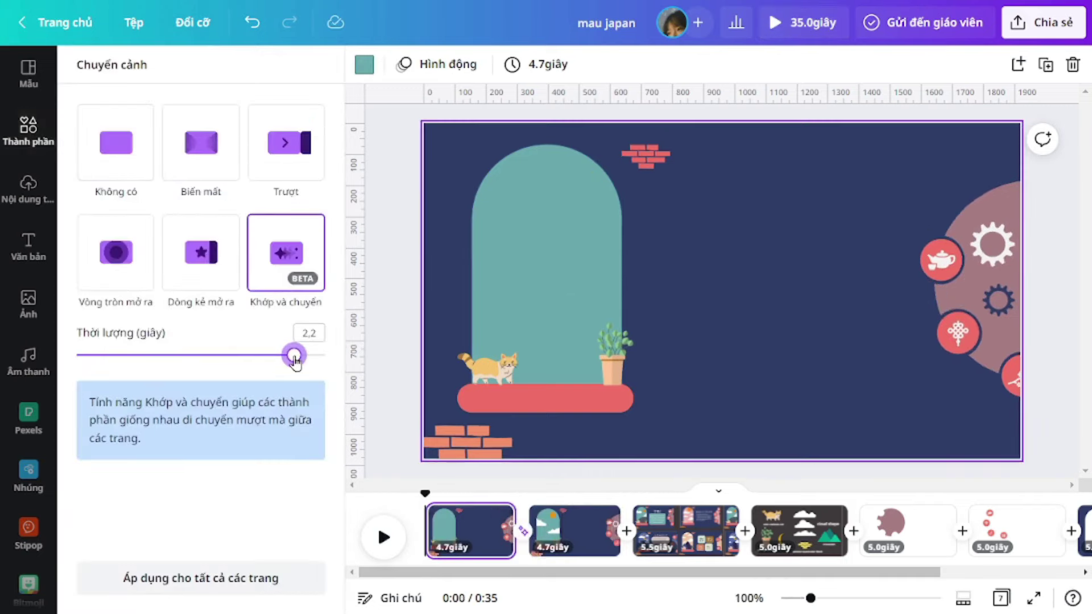
pyautogui.moveTo(427, 493); pyautogui.dragTo(485, 493)
pyautogui.click(390, 530)
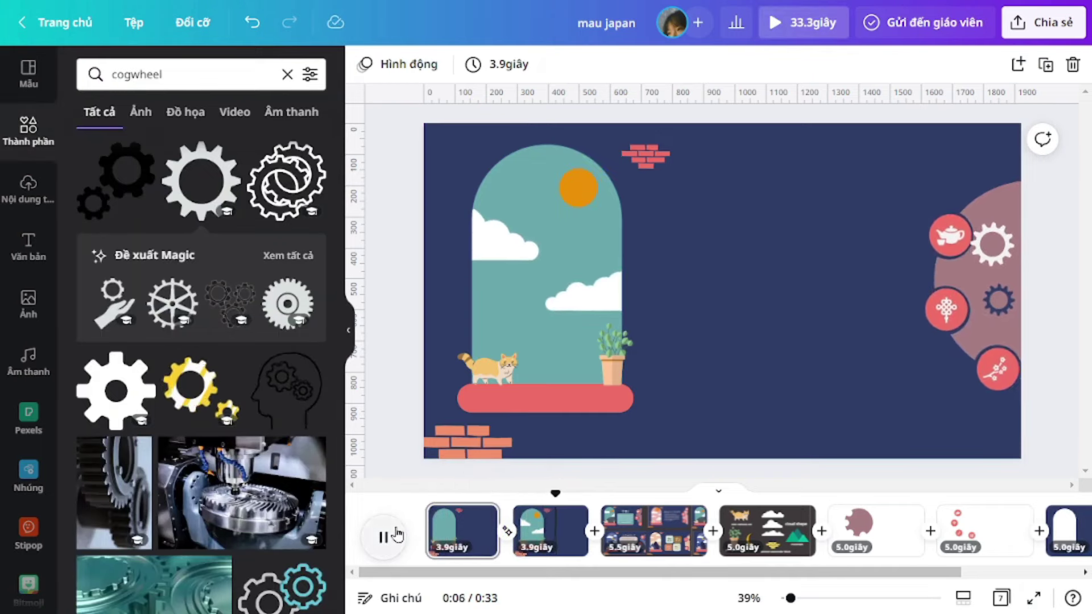
# Fit the lorem ipsum paragraph between the arch window and the badge wheel on the second page, with a TITLE heading above it
pyautogui.click(866, 297)
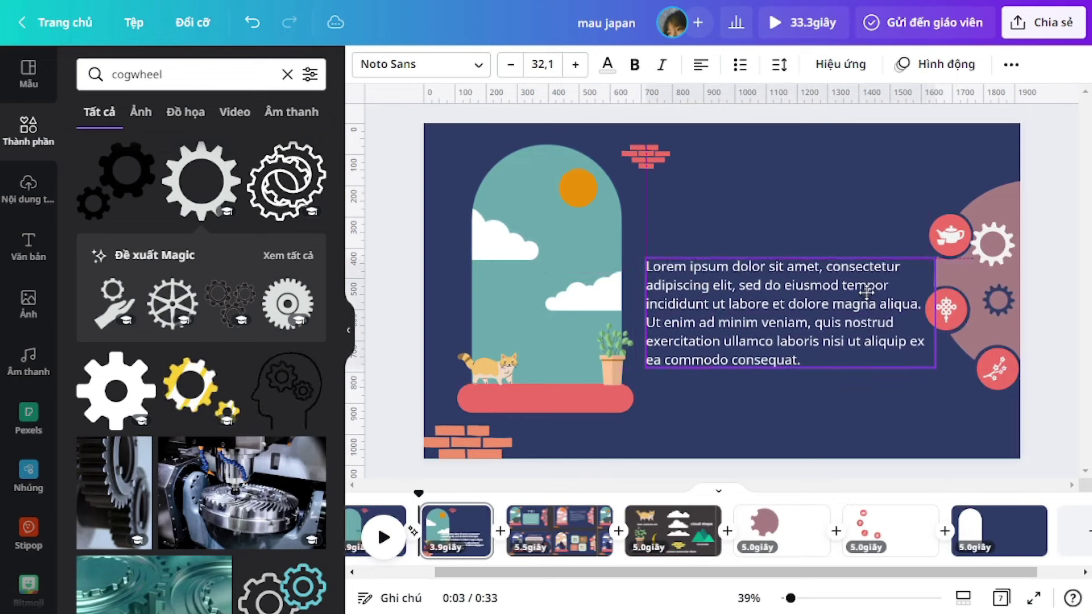
pyautogui.moveTo(937, 307); pyautogui.dragTo(910, 308)
pyautogui.moveTo(764, 180); pyautogui.dragTo(716, 369)
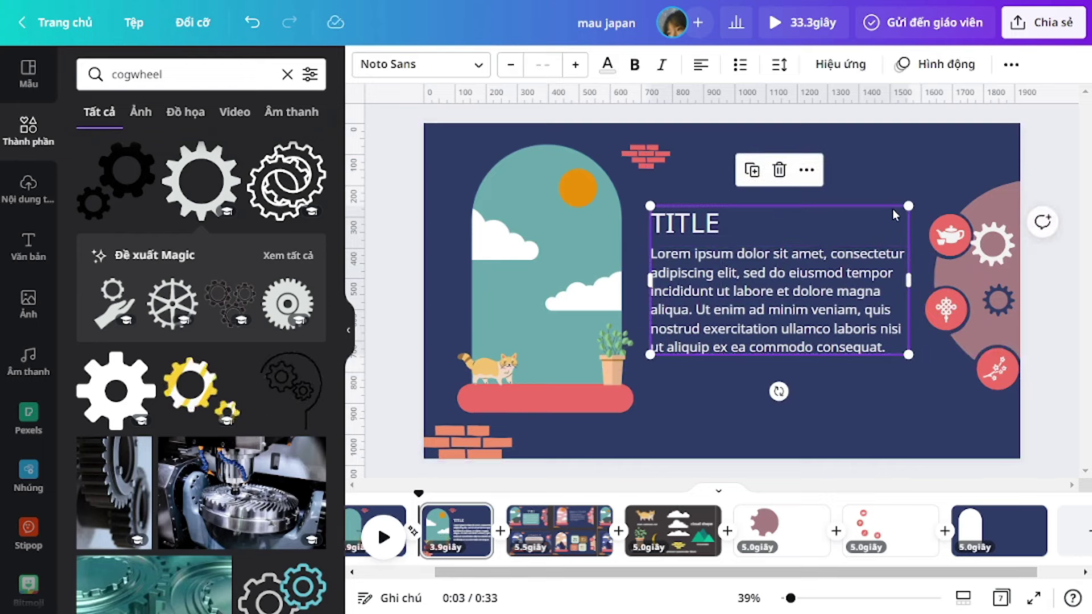
pyautogui.click(895, 164)
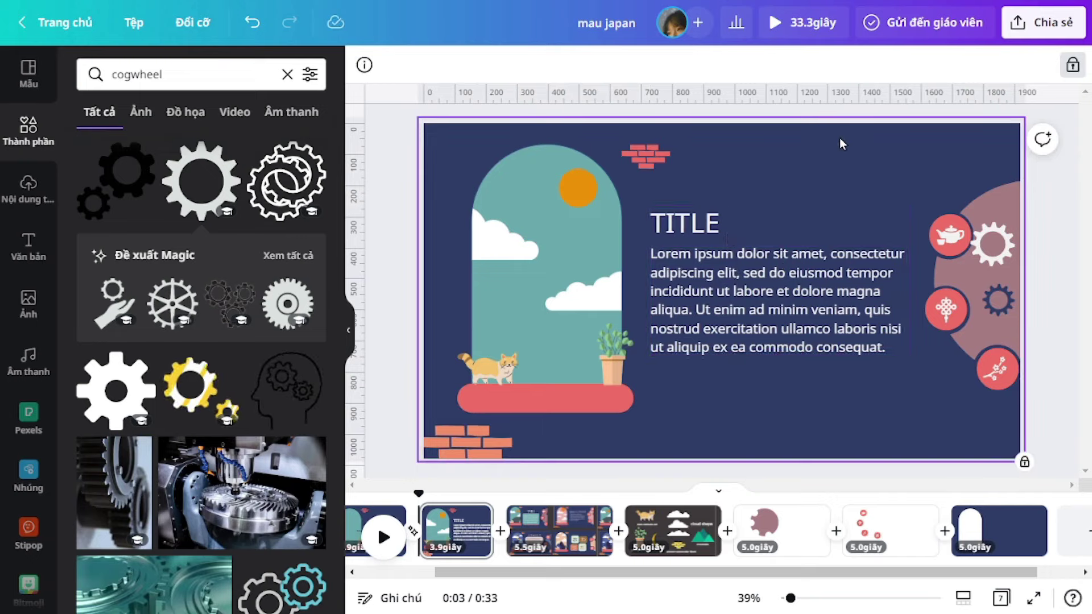
# Add a square in the background's navy and place it over the upper edge of the second page
pyautogui.click(19, 145)
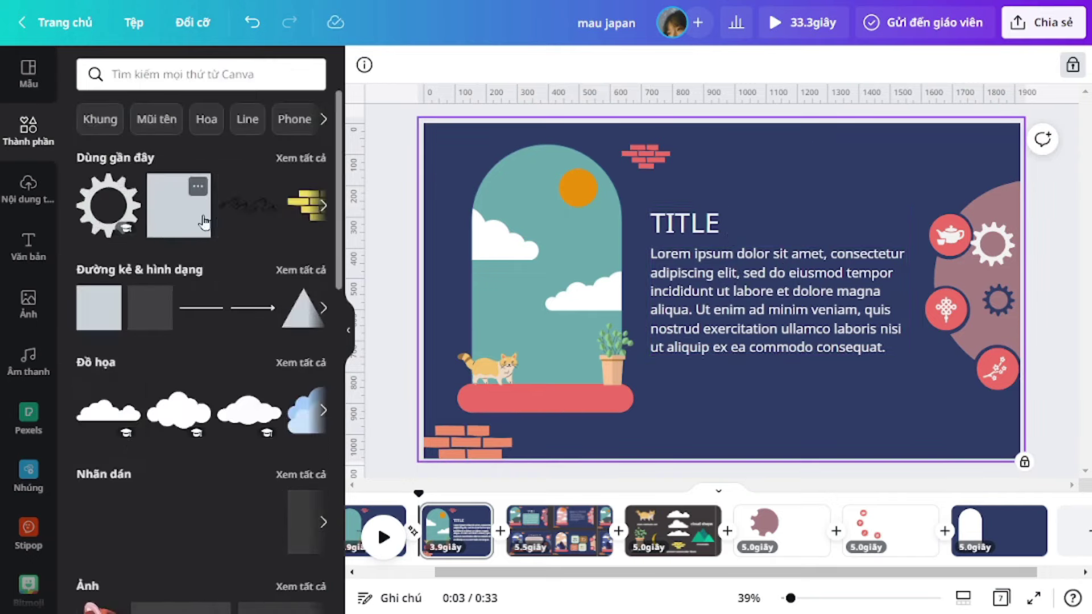
pyautogui.press('r')
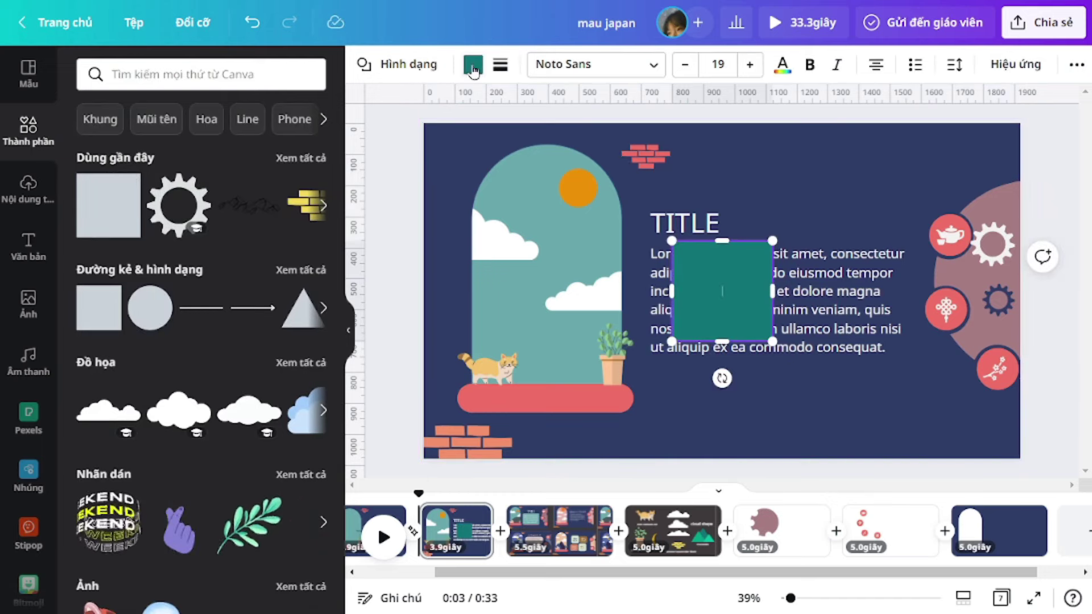
pyautogui.click(473, 64)
pyautogui.click(94, 192)
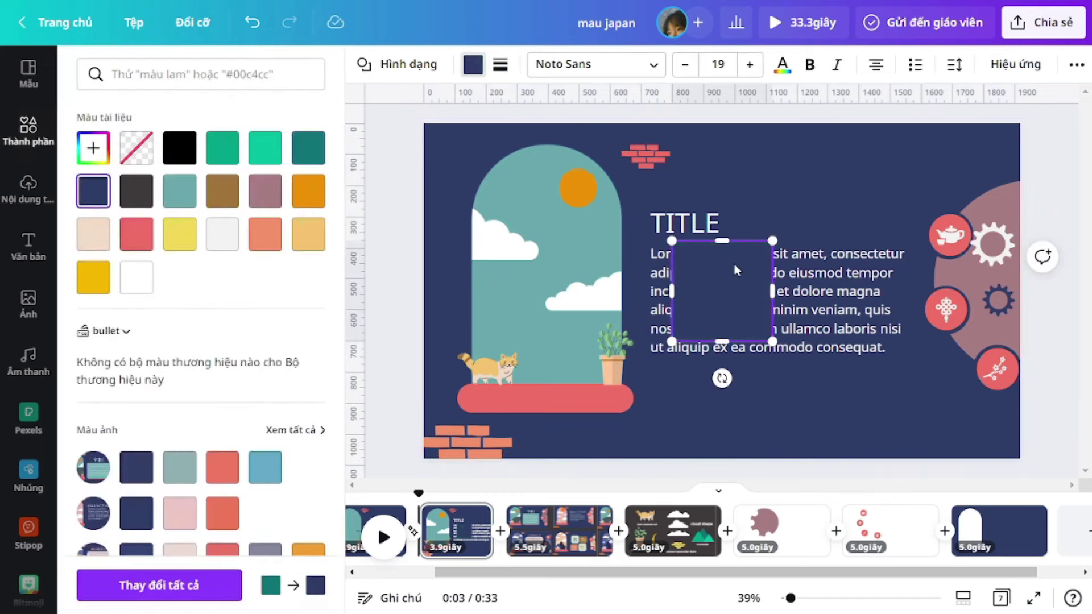
pyautogui.moveTo(736, 250); pyautogui.dragTo(737, 94)
pyautogui.press('Delete')
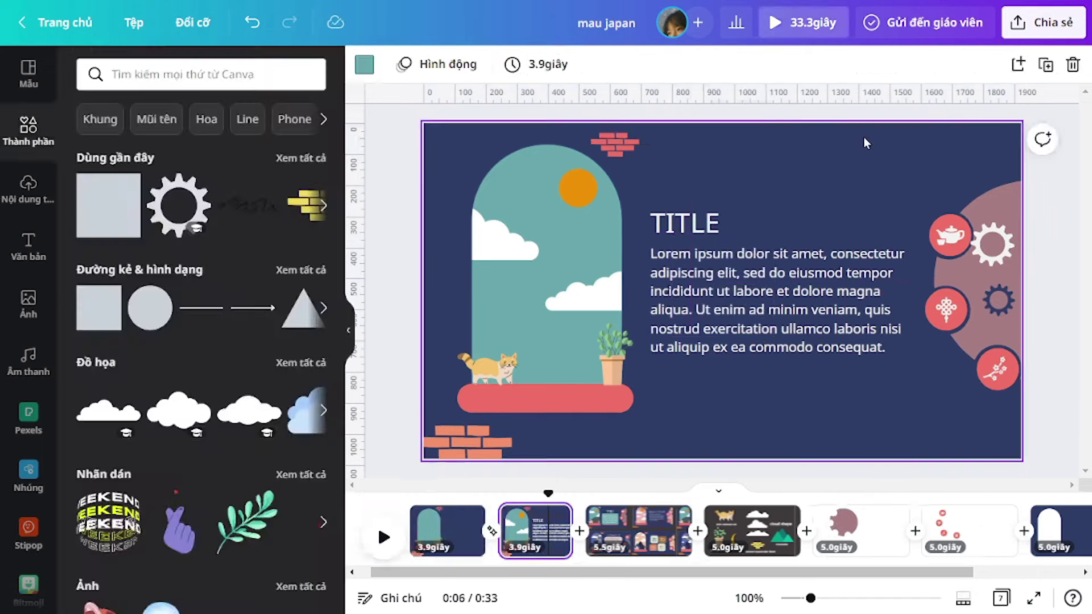
# Add another navy square straddling the page's upper edge above the title and widen it to the text block's width
pyautogui.press('r')
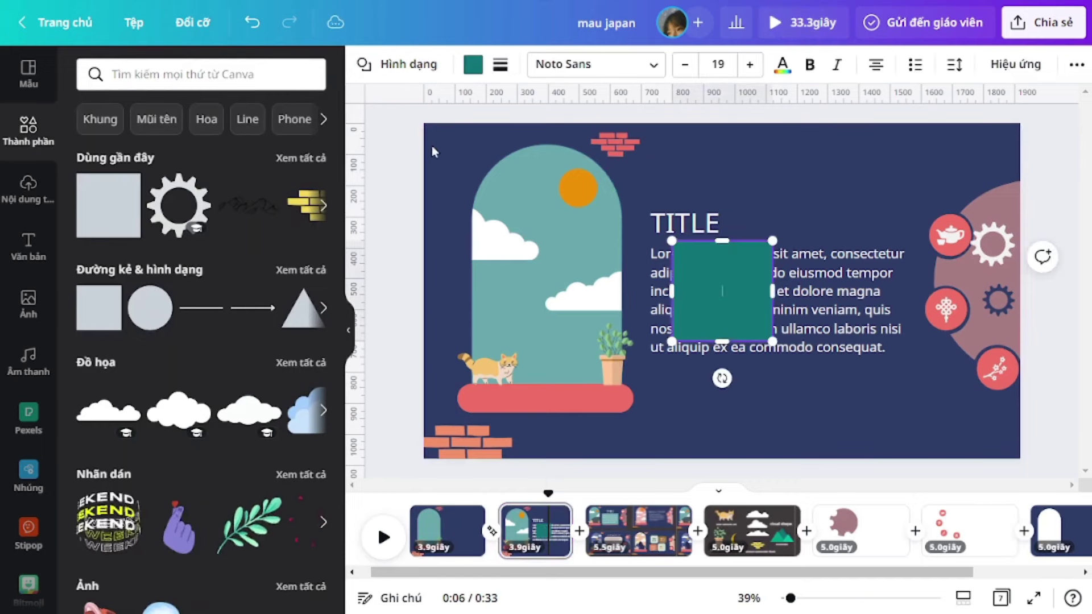
pyautogui.click(473, 66)
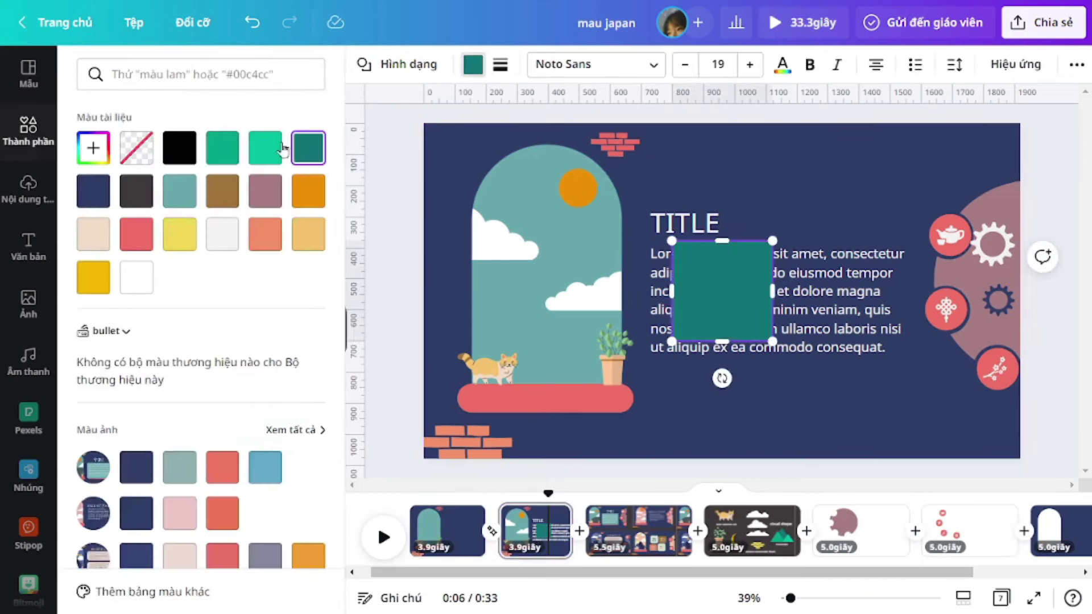
pyautogui.click(98, 196)
pyautogui.moveTo(717, 285); pyautogui.dragTo(694, 98)
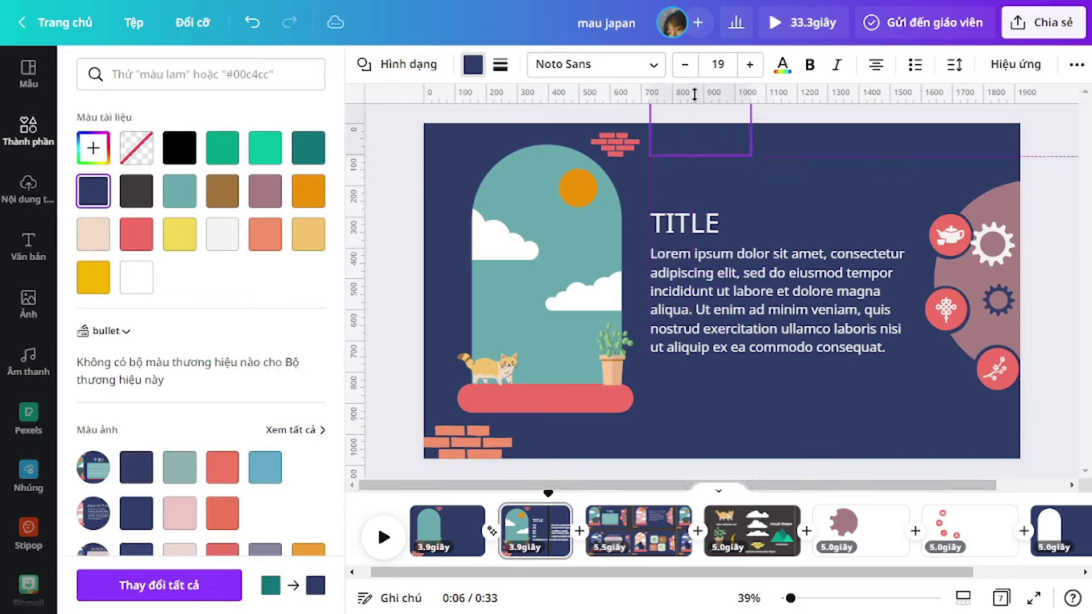
pyautogui.moveTo(695, 140); pyautogui.dragTo(693, 119)
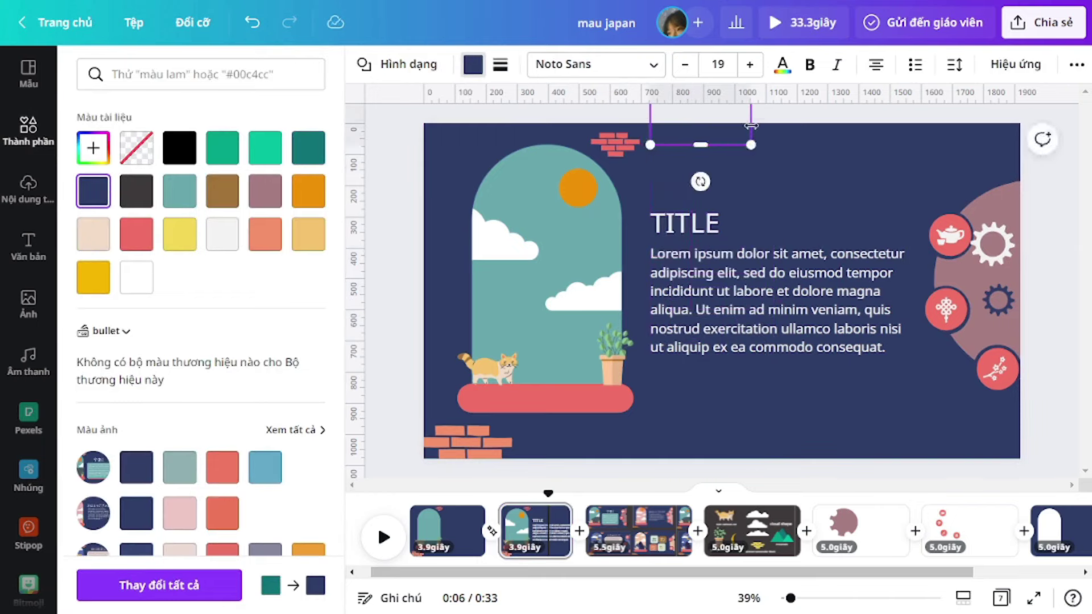
pyautogui.moveTo(924, 124)
pyautogui.mouseDown()
pyautogui.moveTo(941, 122)
pyautogui.moveTo(914, 122)
pyautogui.mouseUp()
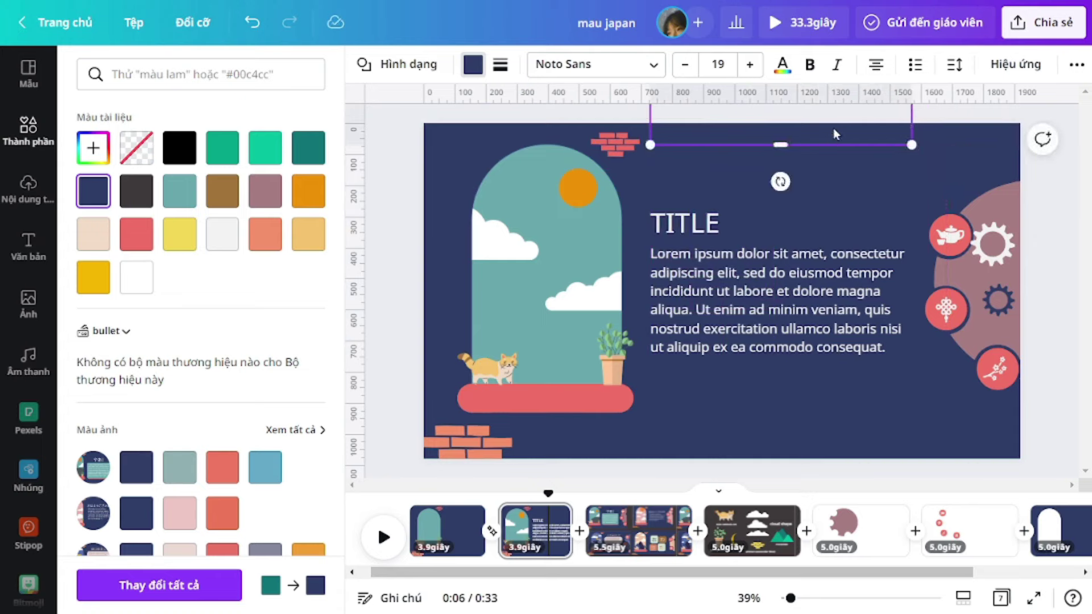
# Duplicate the navy bar to the page's lower edge beneath the paragraph and adjust its size there
pyautogui.moveTo(841, 143); pyautogui.dragTo(836, 489)
pyautogui.moveTo(924, 458); pyautogui.dragTo(924, 459)
pyautogui.click(961, 436)
pyautogui.moveTo(808, 460); pyautogui.dragTo(805, 462)
# Move the copied title and paragraph on the first page down past its lower edge and preview the transition to the second page
pyautogui.click(773, 310)
pyautogui.moveTo(788, 284); pyautogui.dragTo(785, 527)
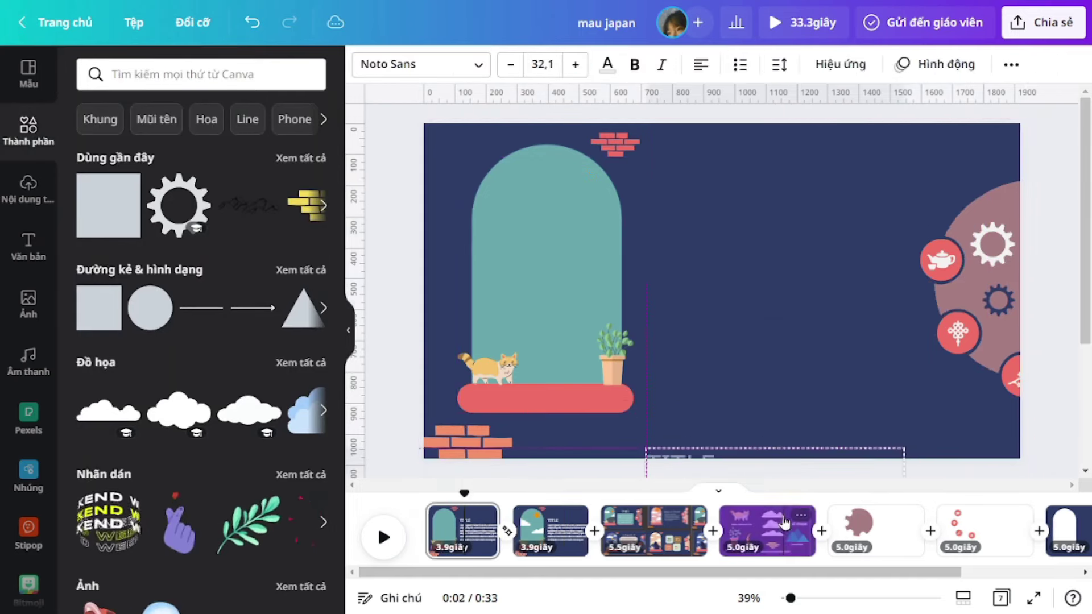
pyautogui.hotkey('ctrl', 'z')
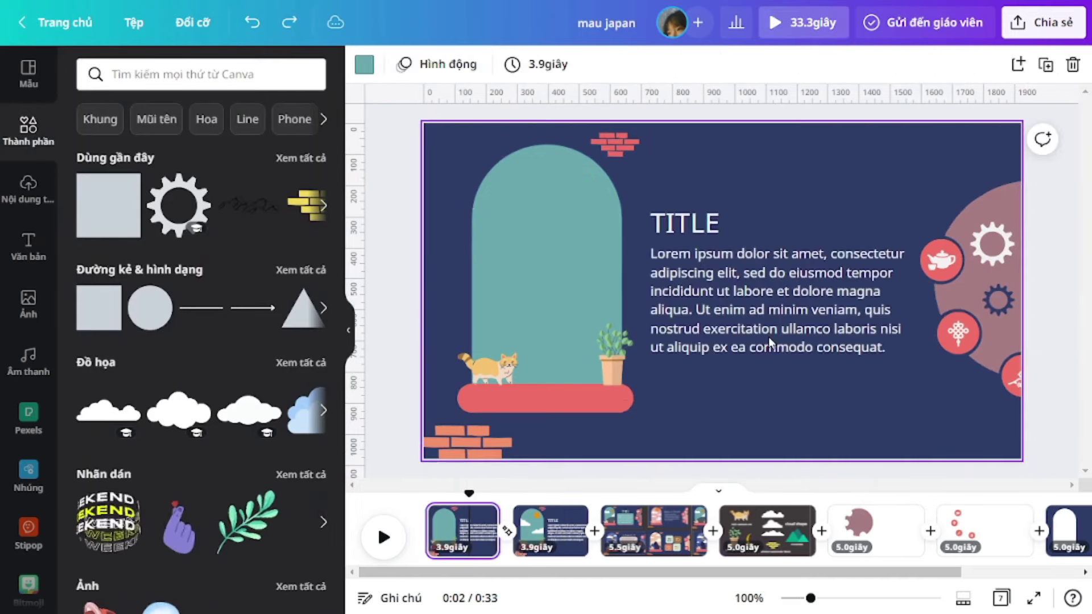
pyautogui.click(769, 337)
pyautogui.moveTo(730, 224); pyautogui.dragTo(787, 461)
pyautogui.click(803, 442)
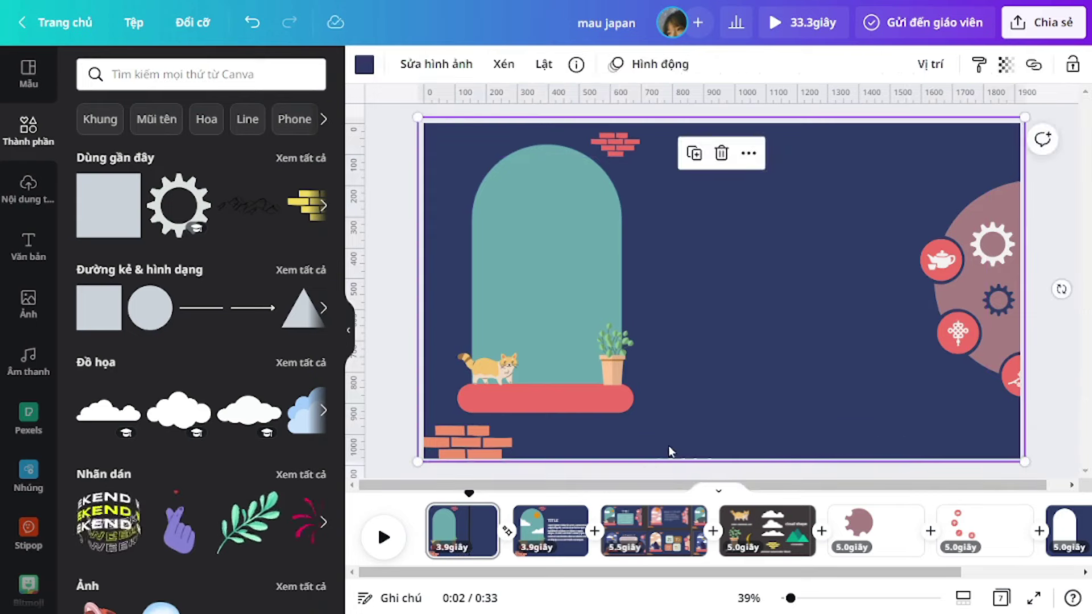
pyautogui.click(716, 476)
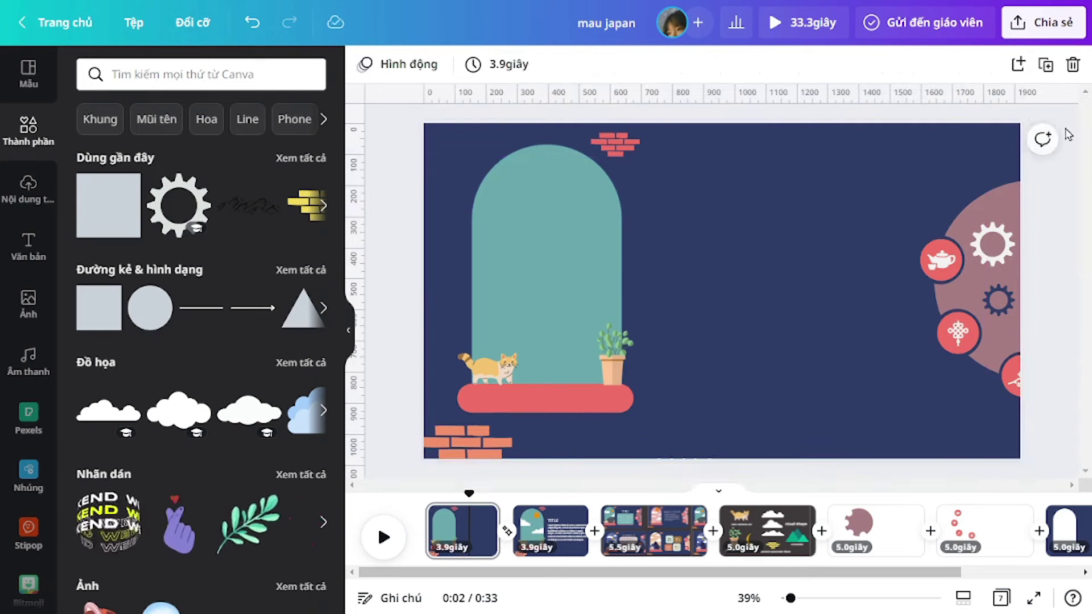
pyautogui.click(386, 543)
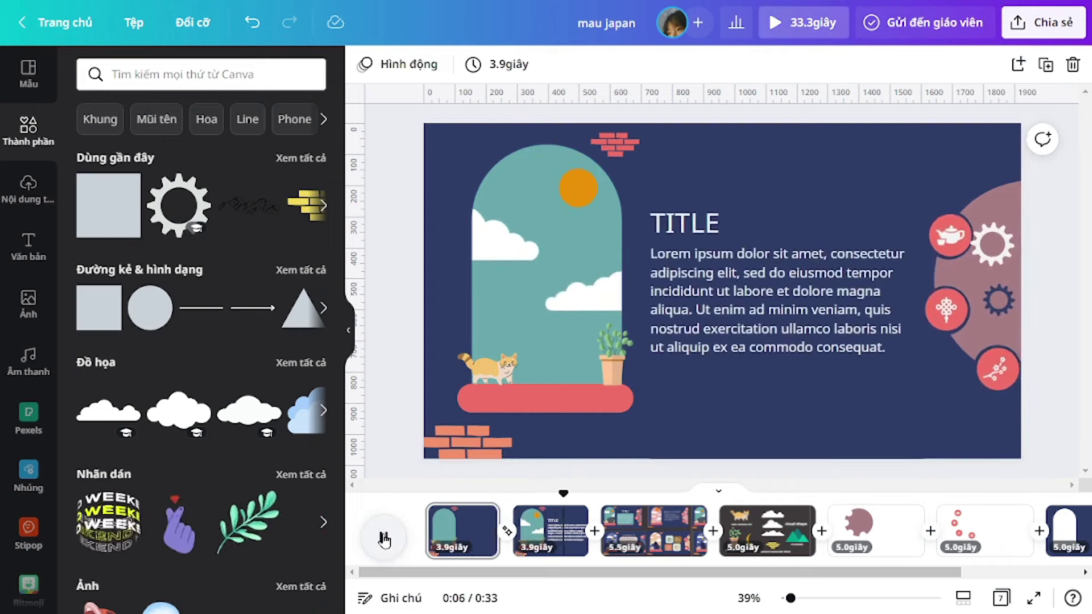
pyautogui.click(386, 540)
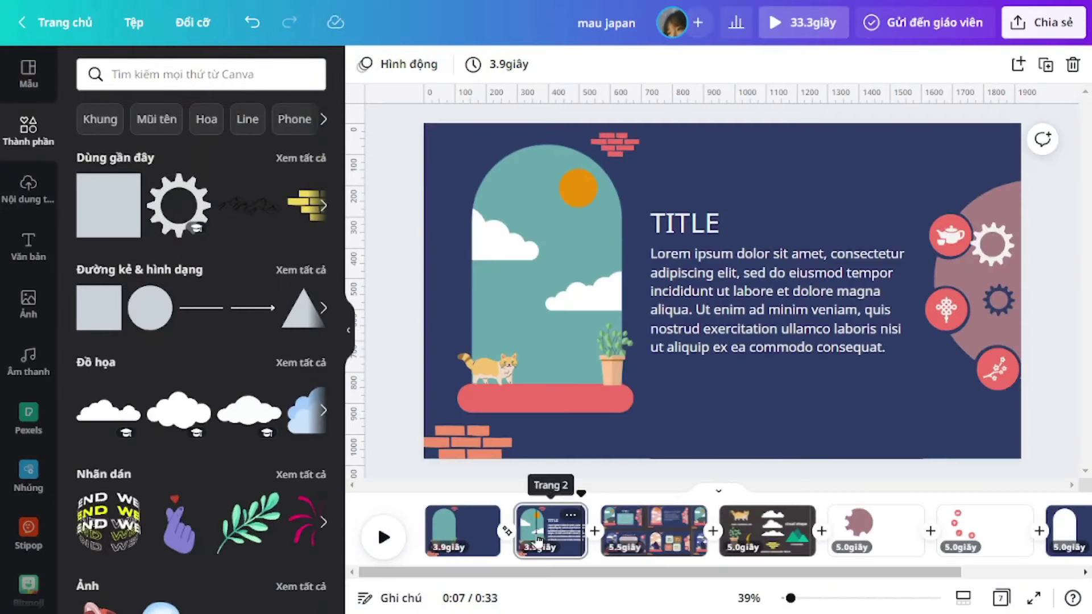
# Duplicate the second page as a third page and clear its arch frame, text group and smaller navy square
pyautogui.click(538, 539)
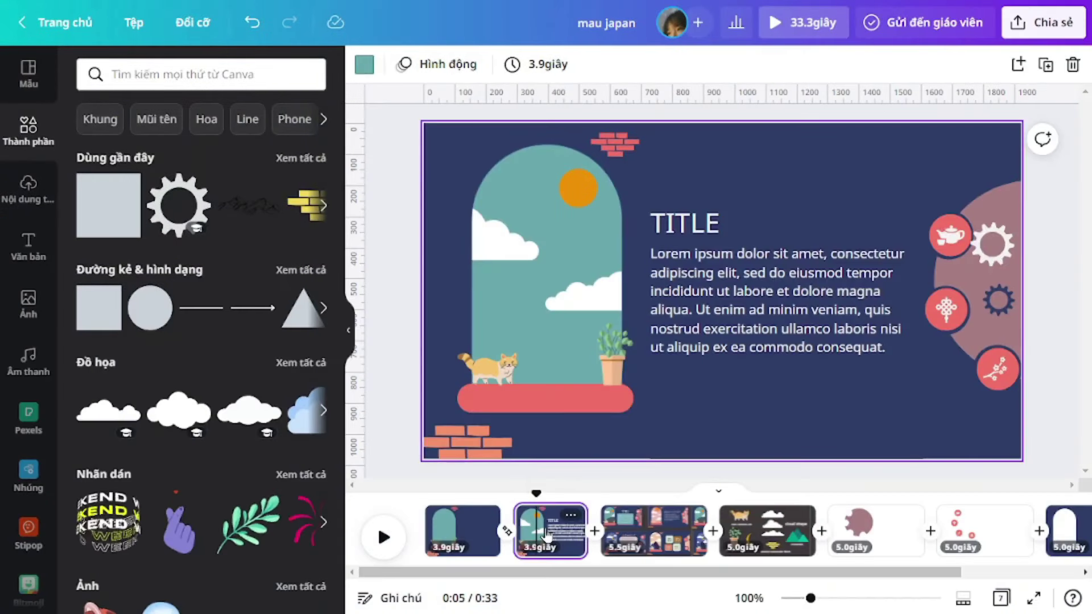
pyautogui.hotkey('ctrl', 'v')
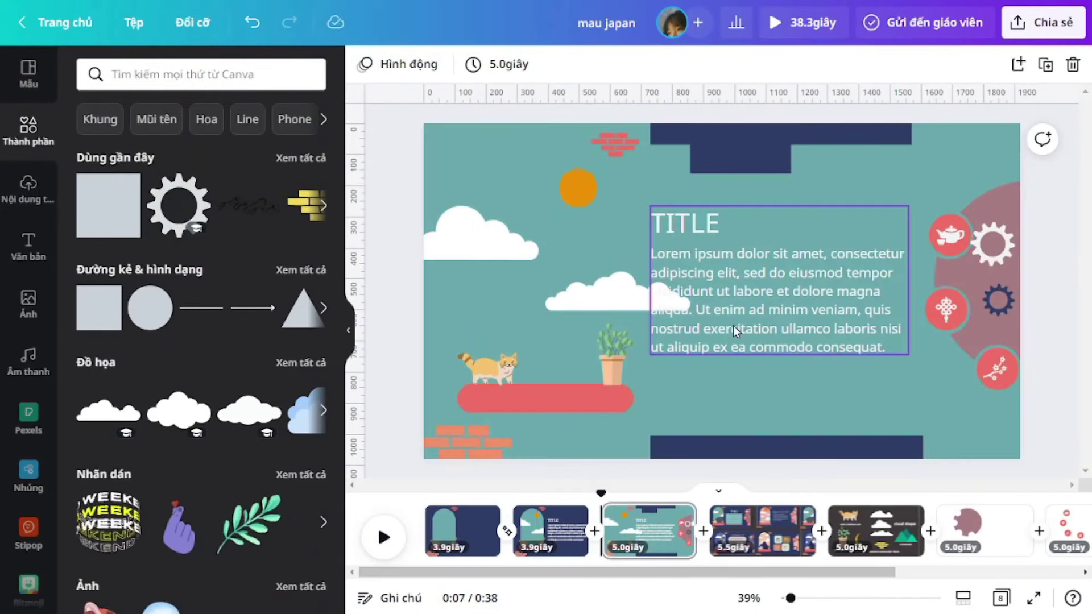
pyautogui.moveTo(733, 325); pyautogui.dragTo(736, 107)
pyautogui.click(738, 165)
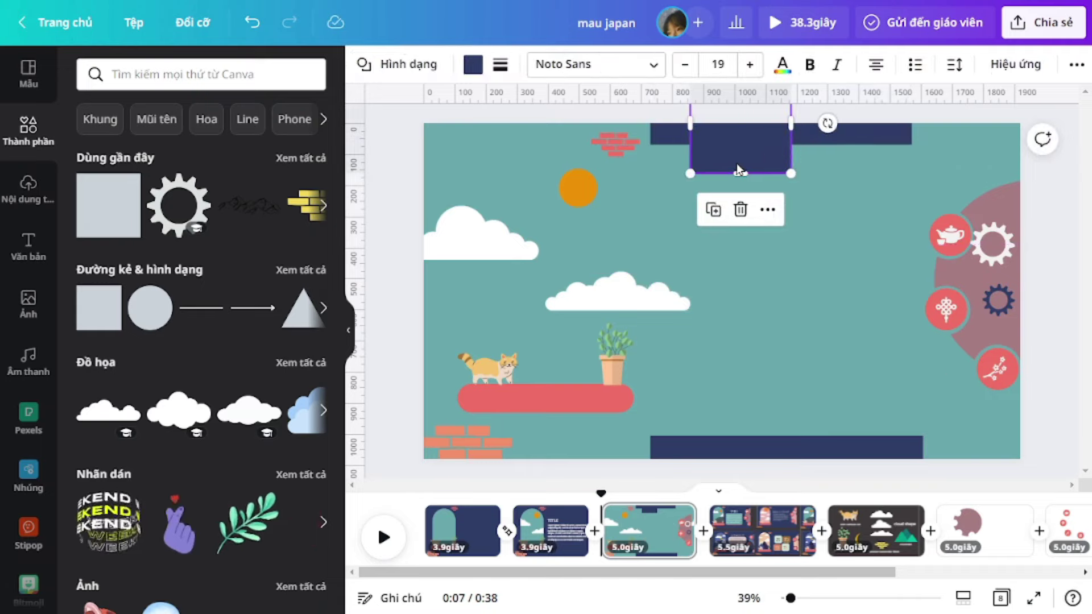
pyautogui.press('Delete')
# Recolour the third page's background with the slate blue of the reference image's night sky
pyautogui.click(750, 178)
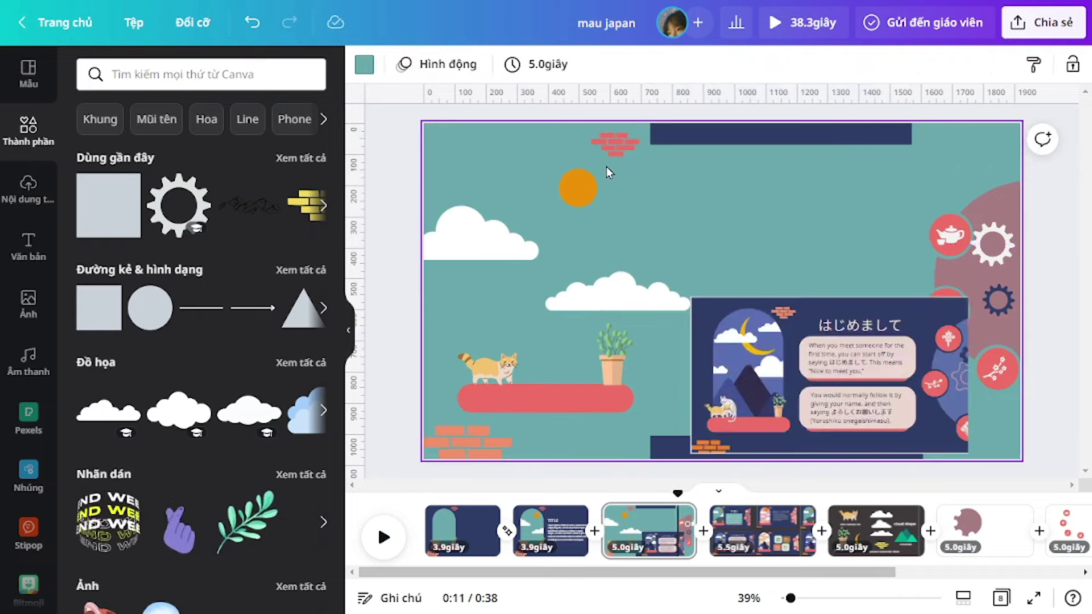
pyautogui.click(364, 64)
pyautogui.click(92, 146)
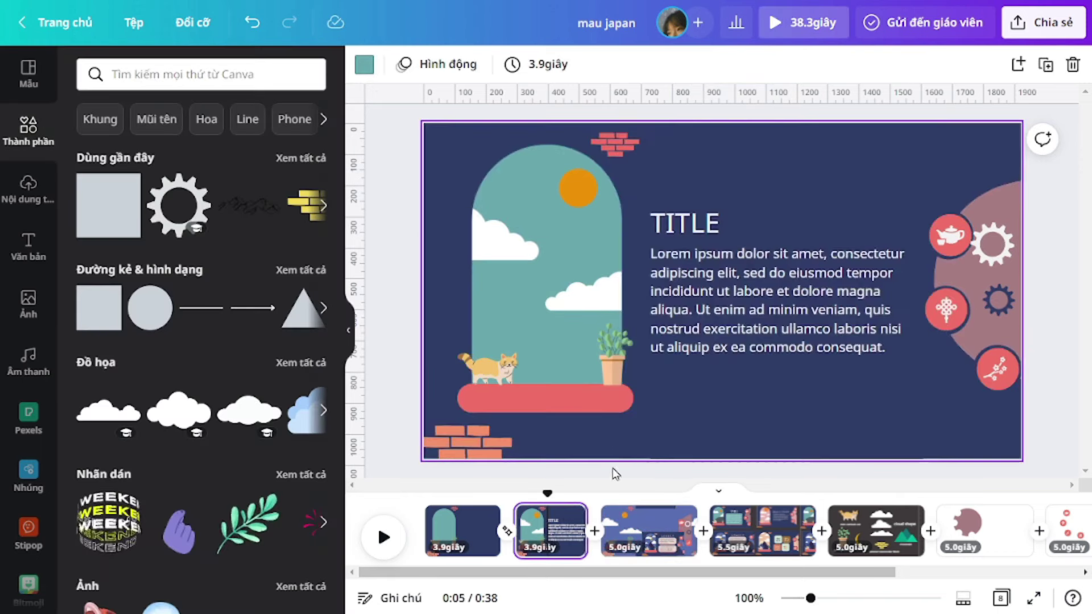
# Add a teal circle to the second page and enlarge it to cover the whole arch opening
pyautogui.click(620, 401)
pyautogui.click(692, 373)
pyautogui.press('c')
pyautogui.moveTo(665, 232); pyautogui.dragTo(489, 184)
pyautogui.moveTo(569, 272); pyautogui.dragTo(673, 375)
pyautogui.moveTo(616, 260); pyautogui.dragTo(603, 277)
pyautogui.moveTo(421, 394); pyautogui.dragTo(385, 430)
pyautogui.moveTo(509, 305); pyautogui.dragTo(529, 293)
pyautogui.moveTo(693, 128); pyautogui.dragTo(678, 146)
pyautogui.moveTo(617, 260); pyautogui.dragTo(616, 251)
# Send the teal circle backward behind the arch frame, clouds and sun on the second page
pyautogui.hotkey('ctrl', '[')
pyautogui.hotkey('ctrl', '[')
pyautogui.hotkey('ctrl', '[')
pyautogui.hotkey('ctrl', '[')
pyautogui.hotkey('ctrl', ']')
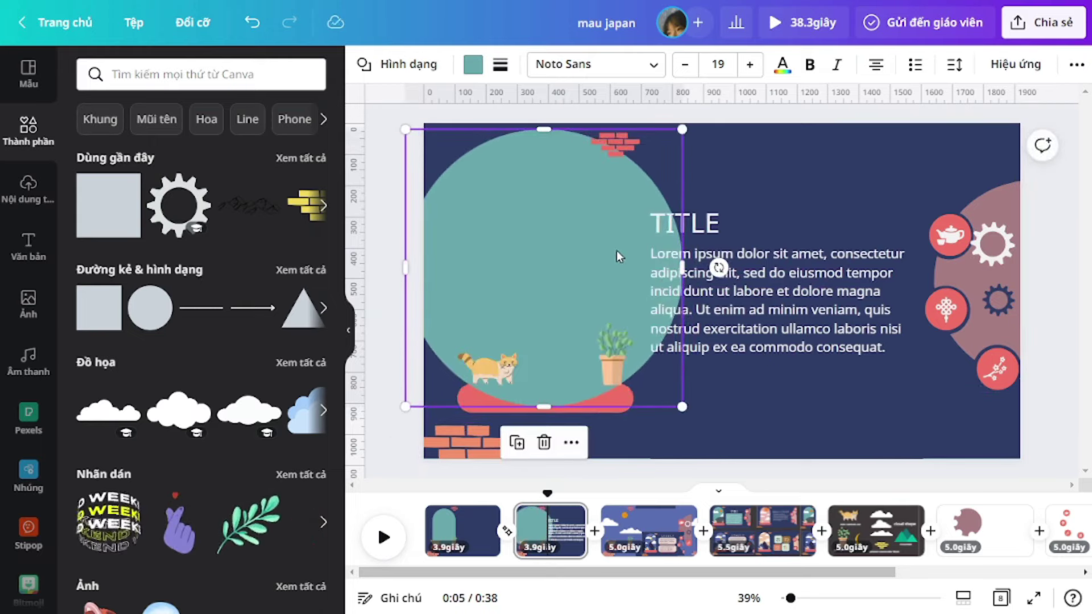
pyautogui.hotkey('ctrl', '[')
pyautogui.hotkey('ctrl', '[')
pyautogui.hotkey('ctrl', '[')
pyautogui.hotkey('ctrl', '[')
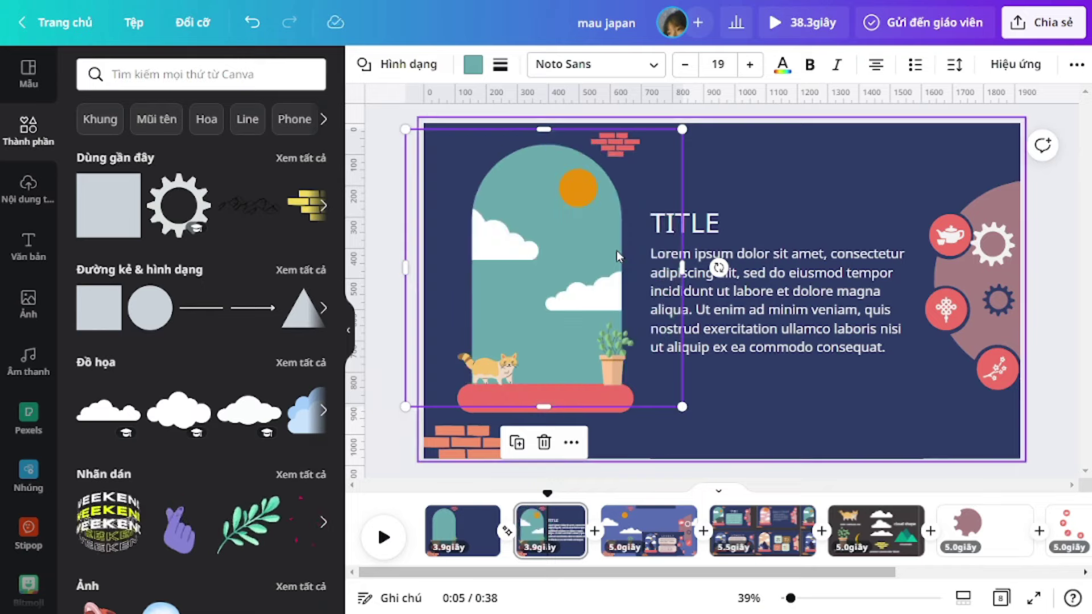
# Paste the teal circle onto the third page, send it behind the scene elements and move it partly past the upper edge
pyautogui.click(631, 532)
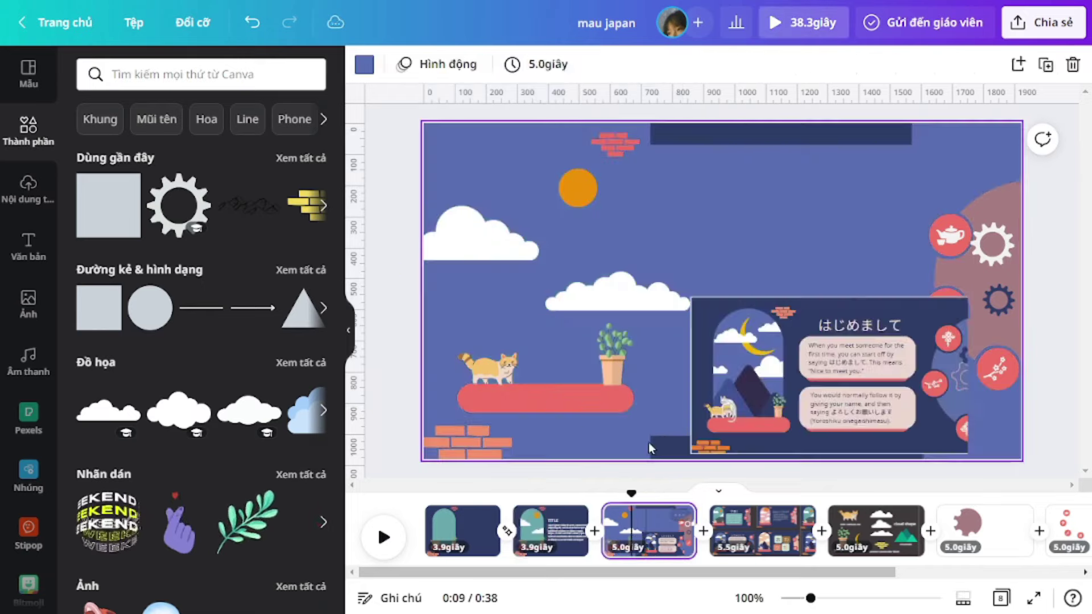
pyautogui.hotkey('ctrl', 'v')
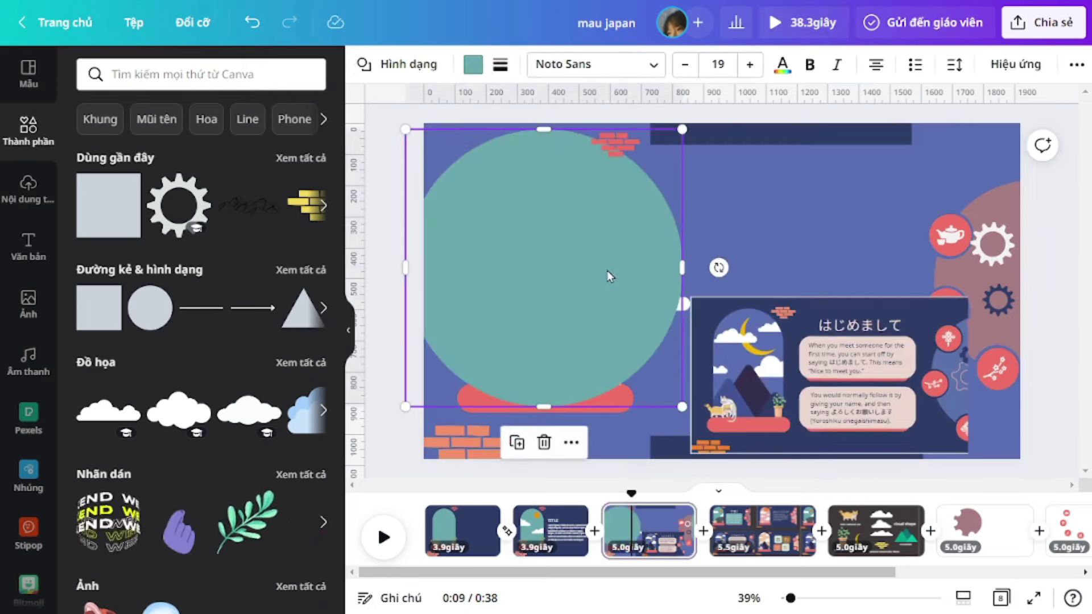
pyautogui.hotkey('ctrl', '[')
pyautogui.hotkey('ctrl', '[')
pyautogui.hotkey('ctrl', '[')
pyautogui.hotkey('ctrl', '[')
pyautogui.hotkey('ctrl', '[')
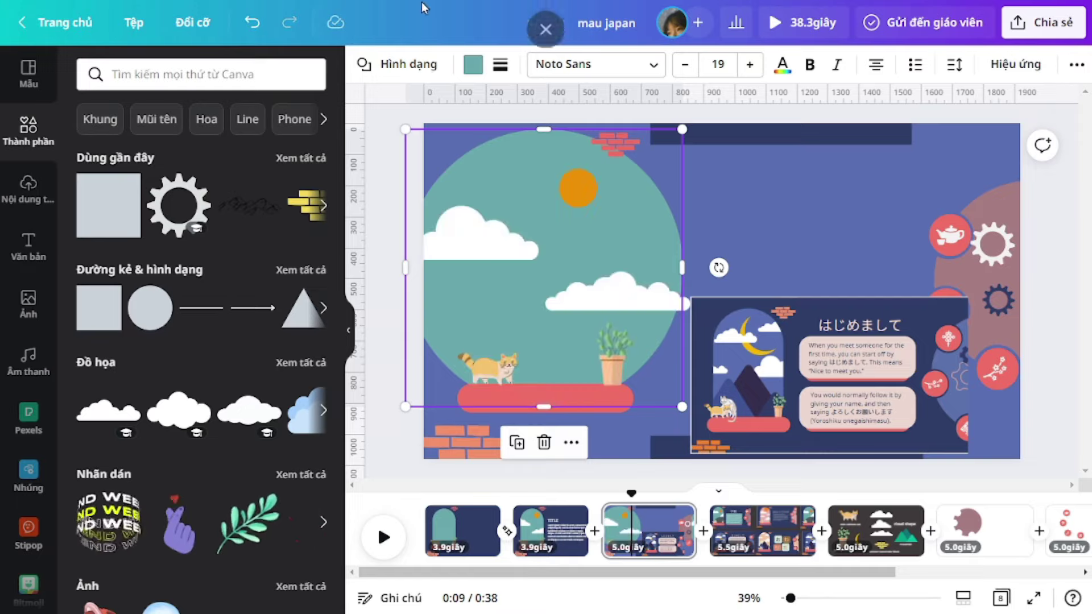
pyautogui.moveTo(460, 328); pyautogui.dragTo(670, 122)
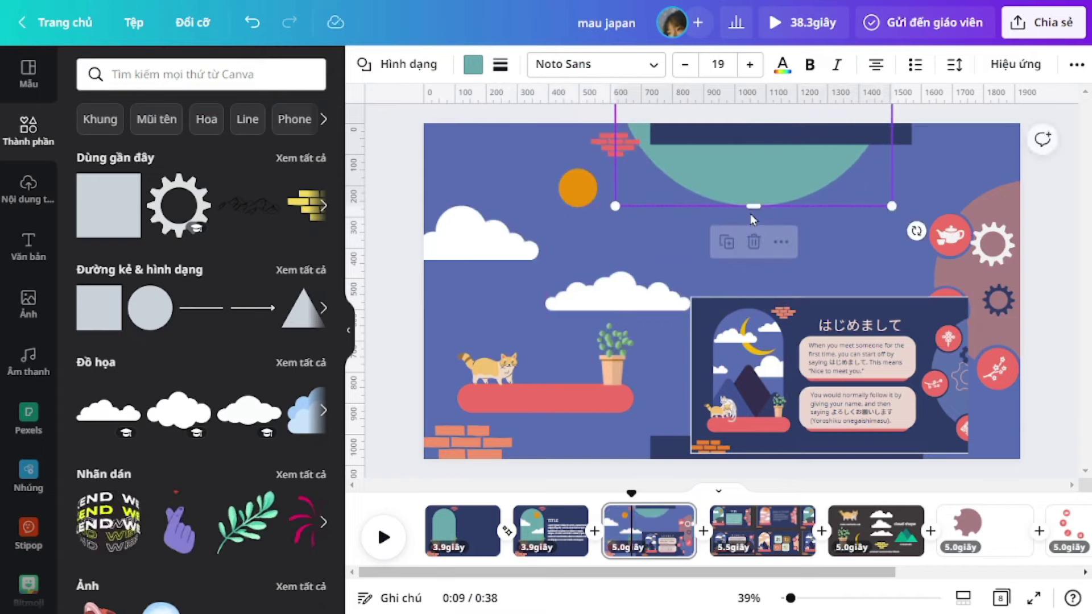
pyautogui.click(551, 236)
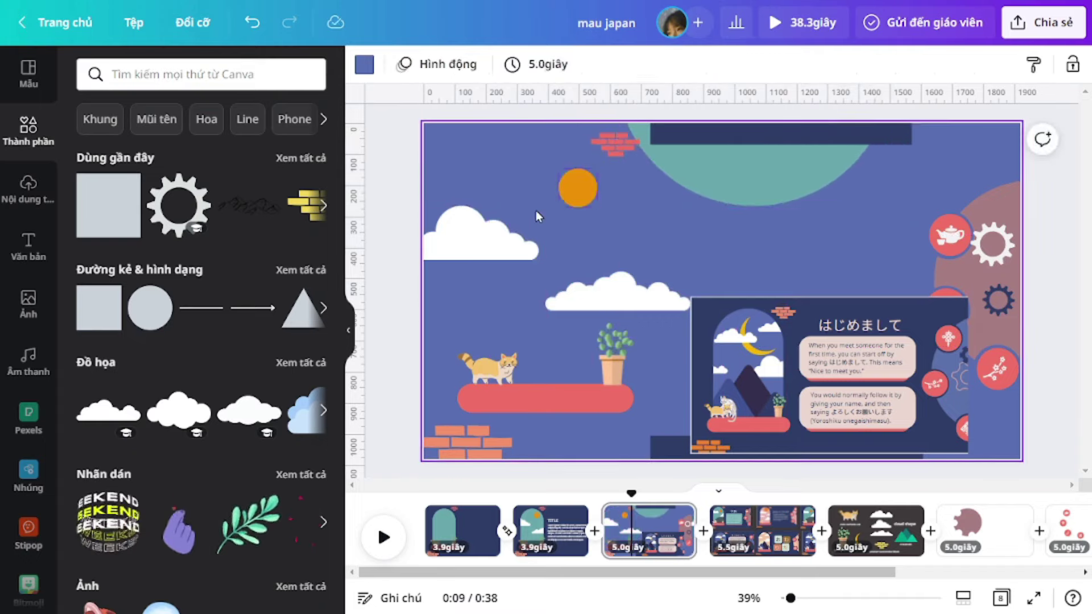
# Shrink and reposition both clouds on the third page and move the orange sun up onto the teal circle
pyautogui.moveTo(512, 238); pyautogui.dragTo(541, 212)
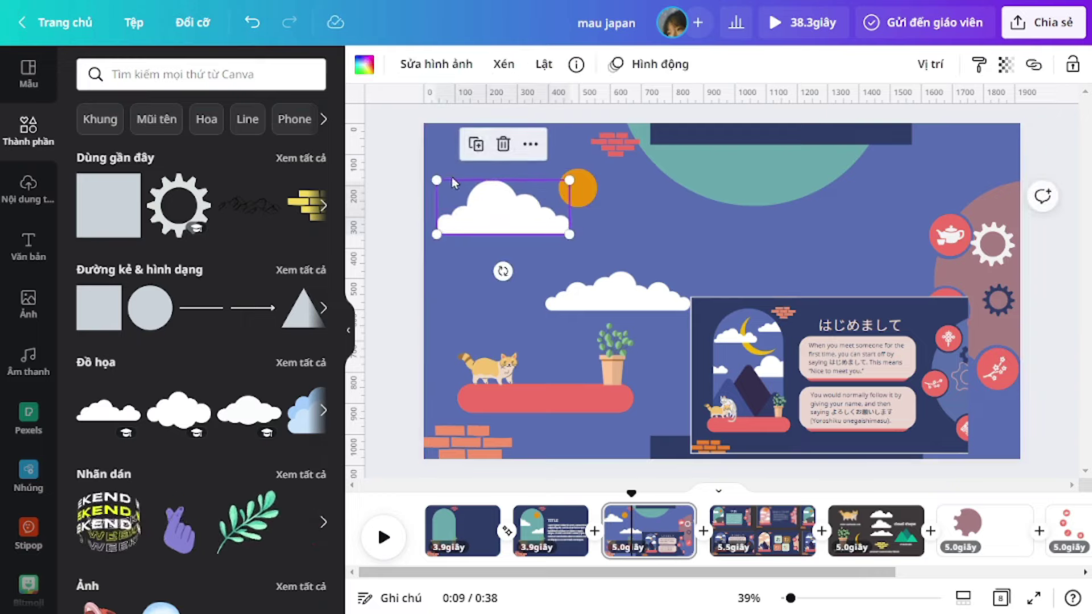
pyautogui.moveTo(437, 181); pyautogui.dragTo(477, 196)
pyautogui.moveTo(610, 278); pyautogui.dragTo(599, 254)
pyautogui.moveTo(679, 248); pyautogui.dragTo(654, 256)
pyautogui.click(728, 227)
pyautogui.click(578, 187)
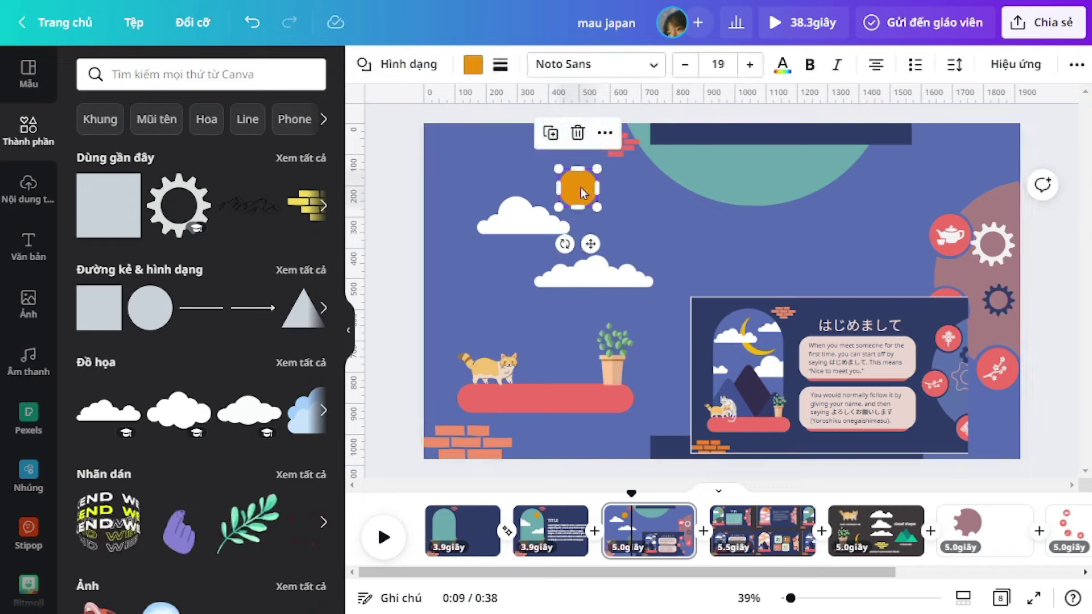
pyautogui.moveTo(578, 187); pyautogui.dragTo(689, 156)
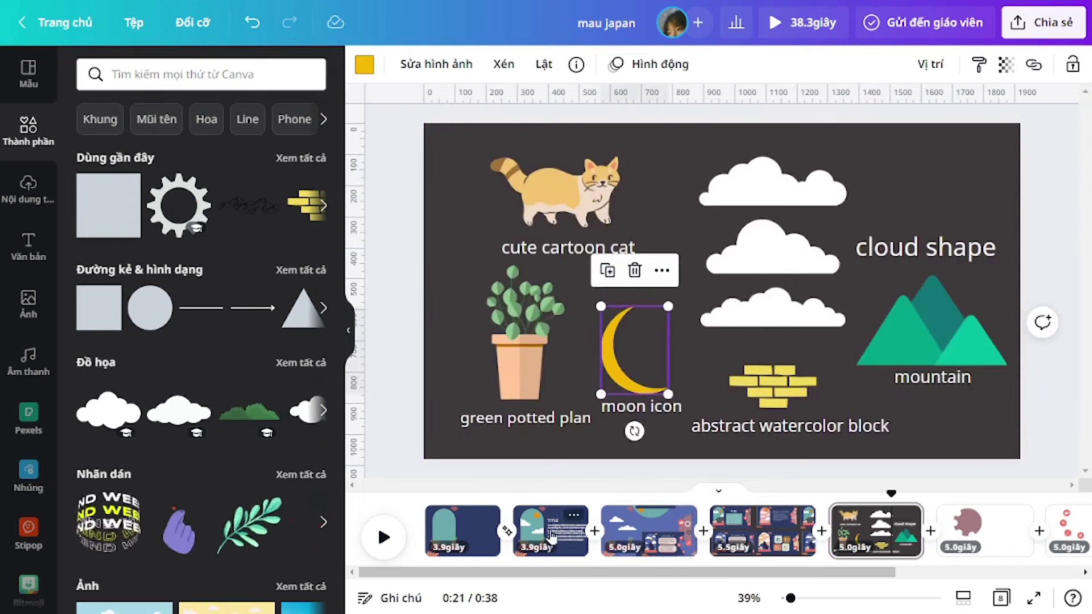
# Paste the yellow crescent moon from the assets page onto the third page, resize it and place it by the upper cloud
pyautogui.click(654, 534)
pyautogui.hotkey('ctrl', 'v')
pyautogui.moveTo(644, 350); pyautogui.dragTo(555, 212)
pyautogui.moveTo(524, 173); pyautogui.dragTo(535, 199)
# Copy the mountain graphic from the assets page to the third page and stand it on the red shelf
pyautogui.click(873, 529)
pyautogui.click(918, 342)
pyautogui.click(631, 529)
pyautogui.hotkey('ctrl', 'v')
pyautogui.moveTo(934, 319); pyautogui.dragTo(547, 335)
# Recolour the third page's mountain peaks in two blues and a dark purple, sampling each colour from the reference picture
pyautogui.click(415, 64)
pyautogui.click(94, 150)
pyautogui.click(288, 312)
pyautogui.click(749, 391)
pyautogui.click(390, 65)
pyautogui.click(94, 148)
pyautogui.click(288, 312)
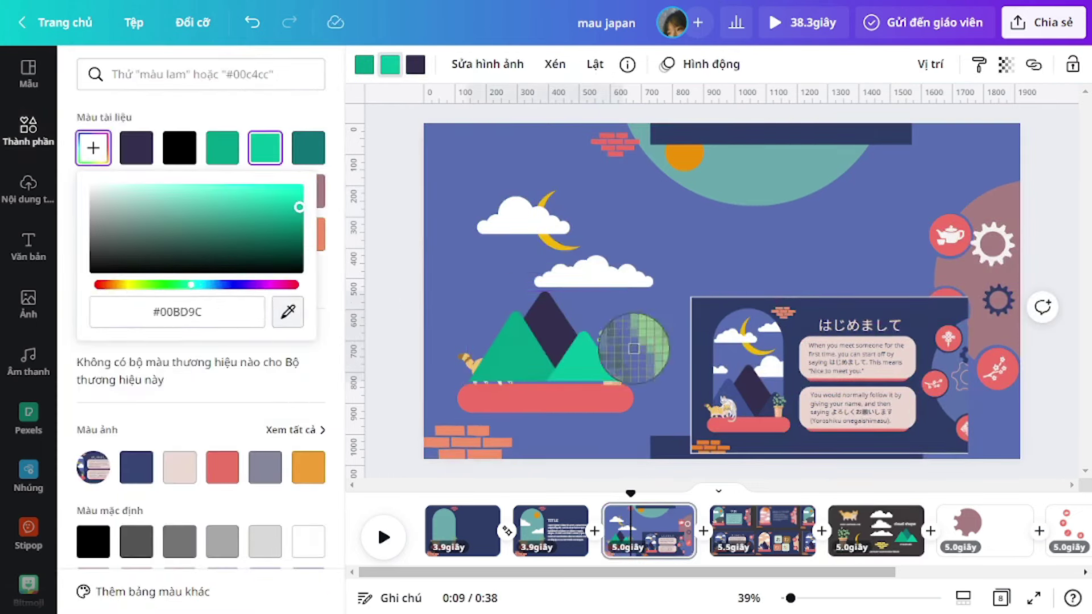
pyautogui.click(768, 411)
pyautogui.click(364, 64)
pyautogui.click(94, 149)
pyautogui.click(288, 313)
pyautogui.click(731, 396)
# Settle the mountain on the red shelf and send it backward behind the cat and the potted plant
pyautogui.moveTo(552, 325); pyautogui.dragTo(550, 335)
pyautogui.moveTo(621, 300); pyautogui.dragTo(640, 287)
pyautogui.moveTo(586, 335); pyautogui.dragTo(561, 315)
pyautogui.hotkey('ctrl', '[')
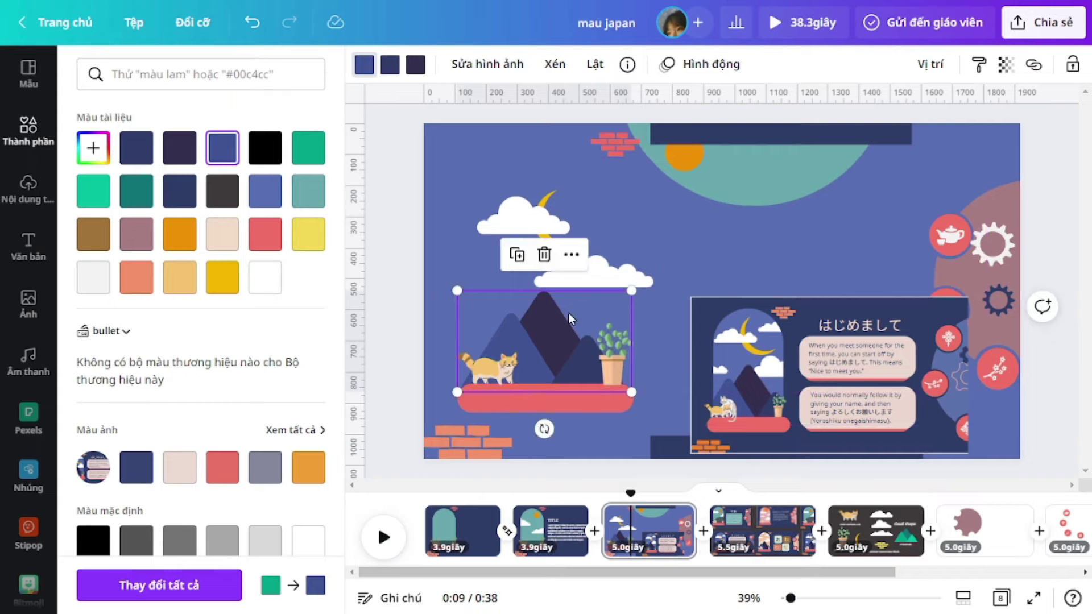
pyautogui.click(572, 210)
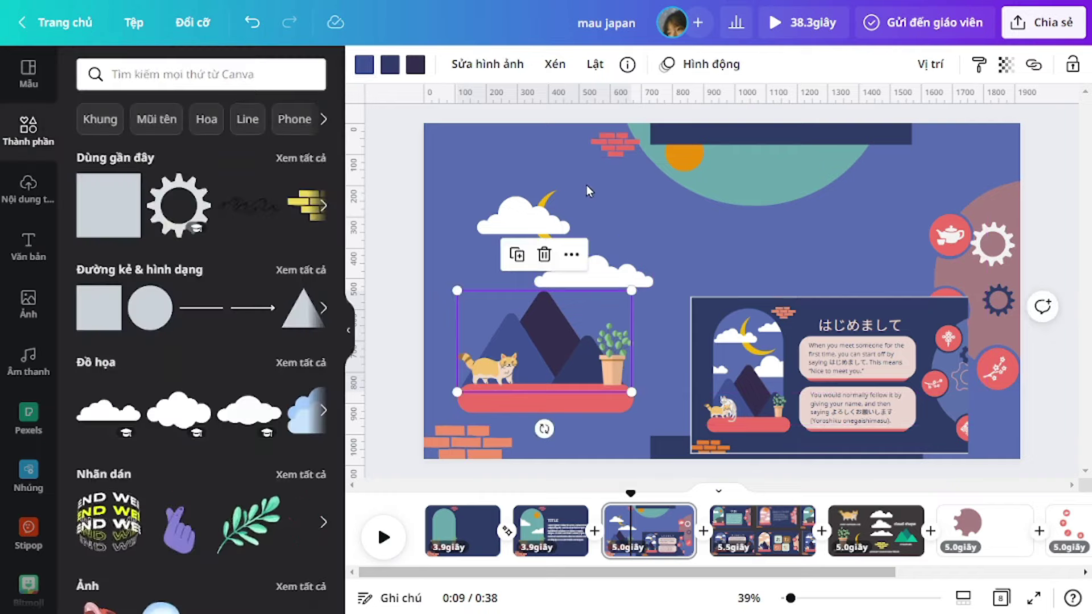
# Copy the recoloured mountain to the second page, below the shelf and partly past the lower edge, behind the navy background
pyautogui.click(587, 186)
pyautogui.click(550, 349)
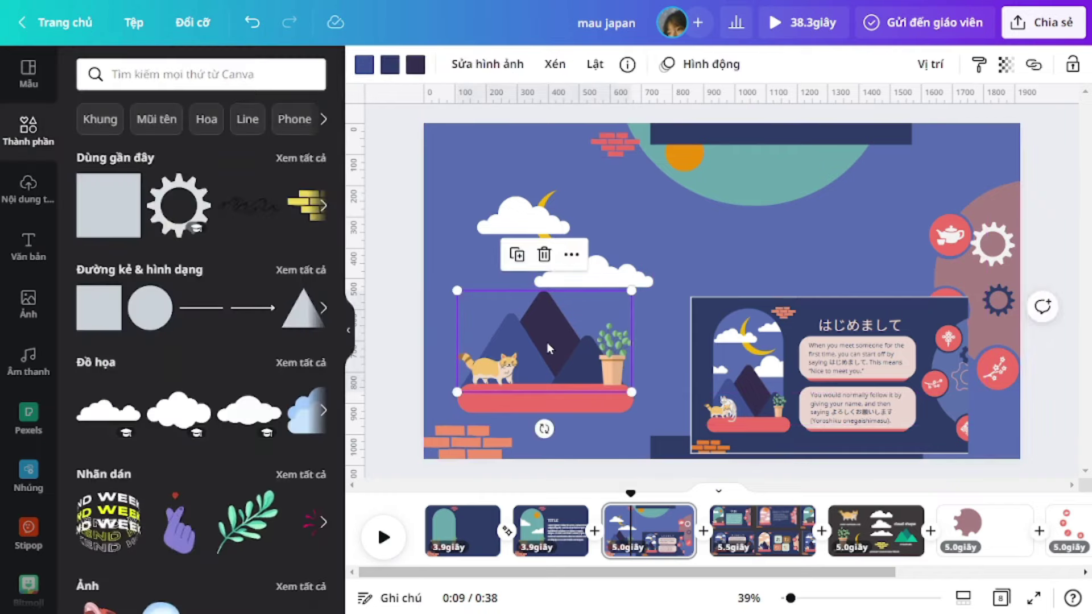
pyautogui.click(575, 540)
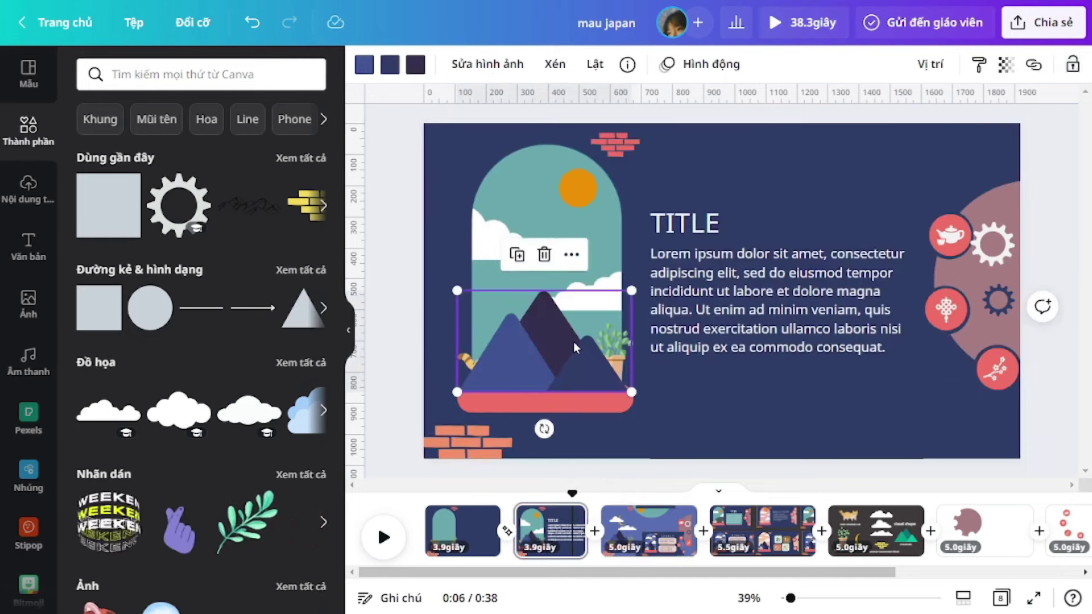
pyautogui.moveTo(571, 345); pyautogui.dragTo(577, 443)
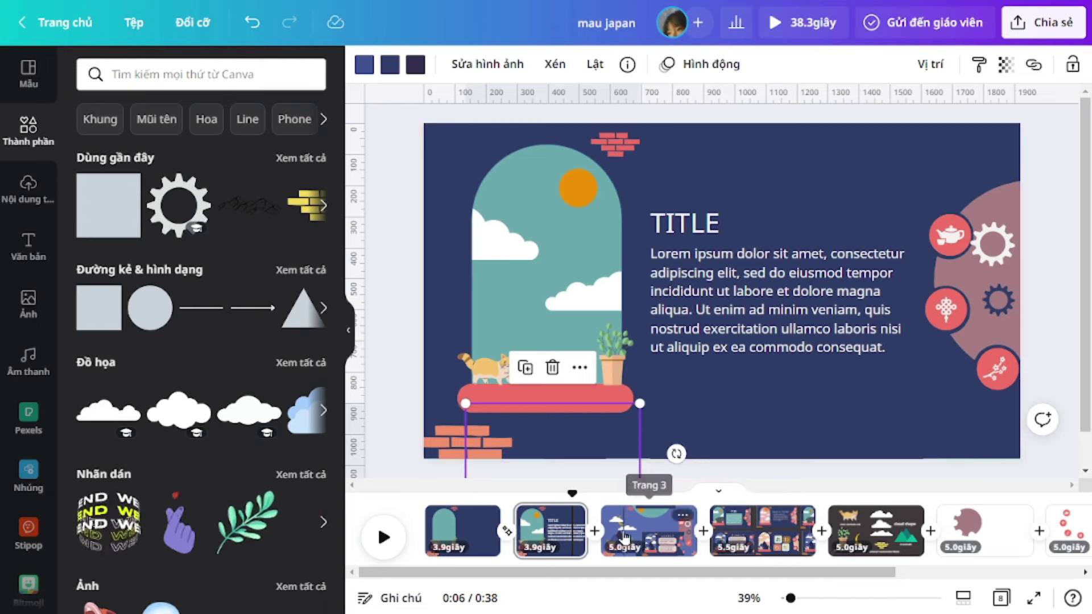
# Copy the crescent moon from the third page to the second, move it to the lower edge and send it behind the navy background
pyautogui.click(648, 529)
pyautogui.click(568, 247)
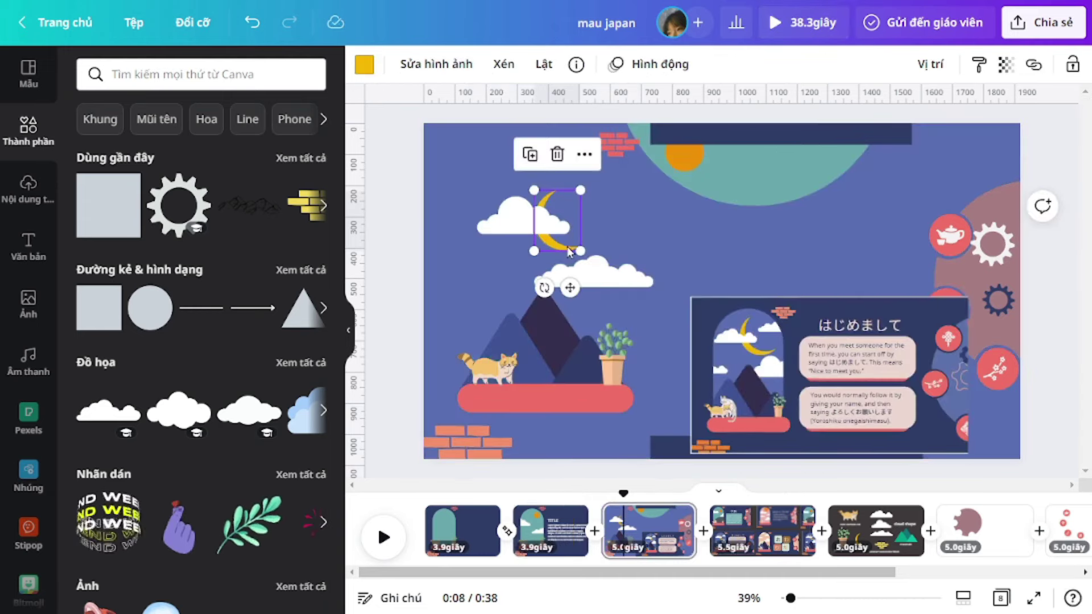
pyautogui.click(540, 527)
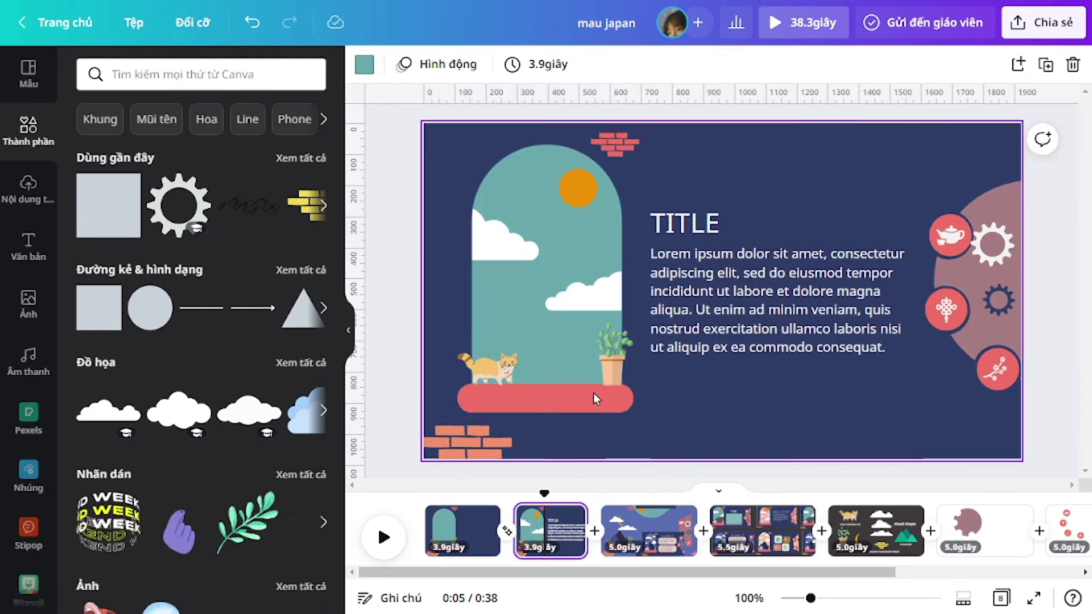
pyautogui.moveTo(555, 217); pyautogui.dragTo(548, 440)
pyautogui.hotkey('ctrl', '[')
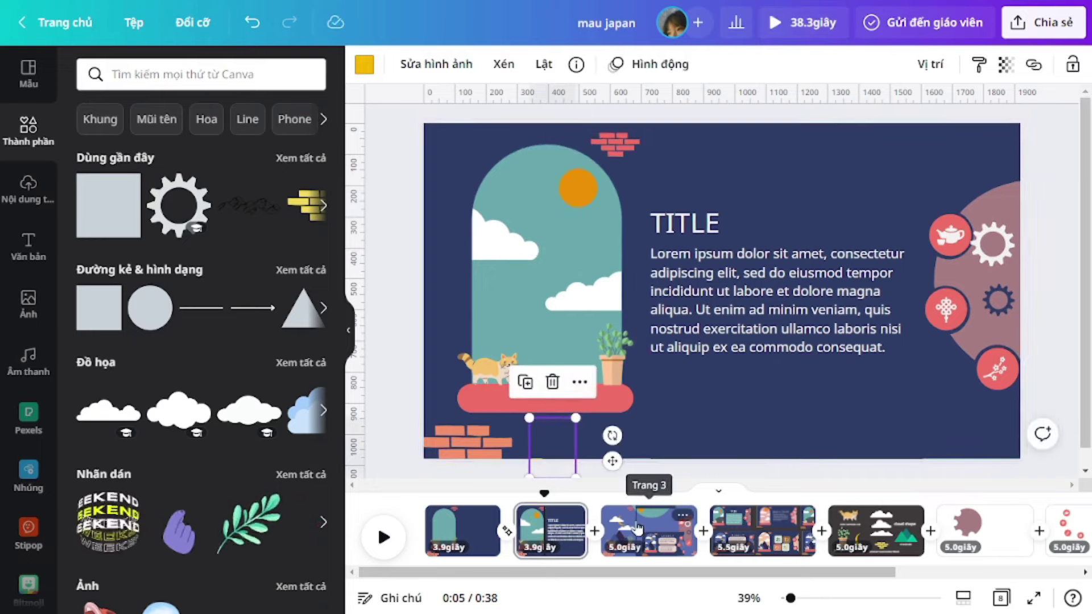
# Delete the reference picture from the third page
pyautogui.click(617, 549)
pyautogui.click(810, 323)
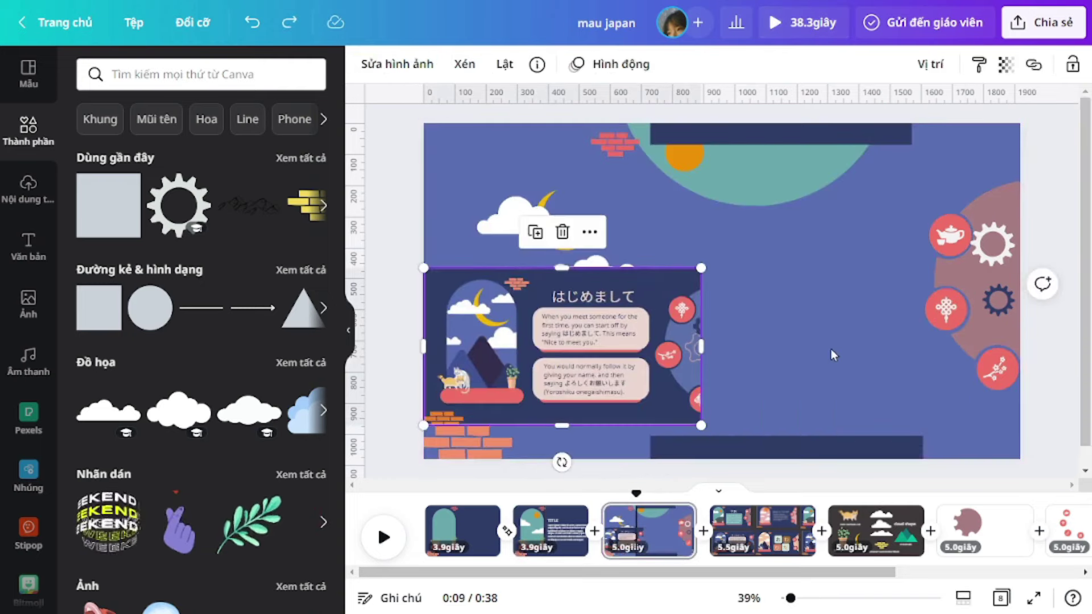
pyautogui.press('Delete')
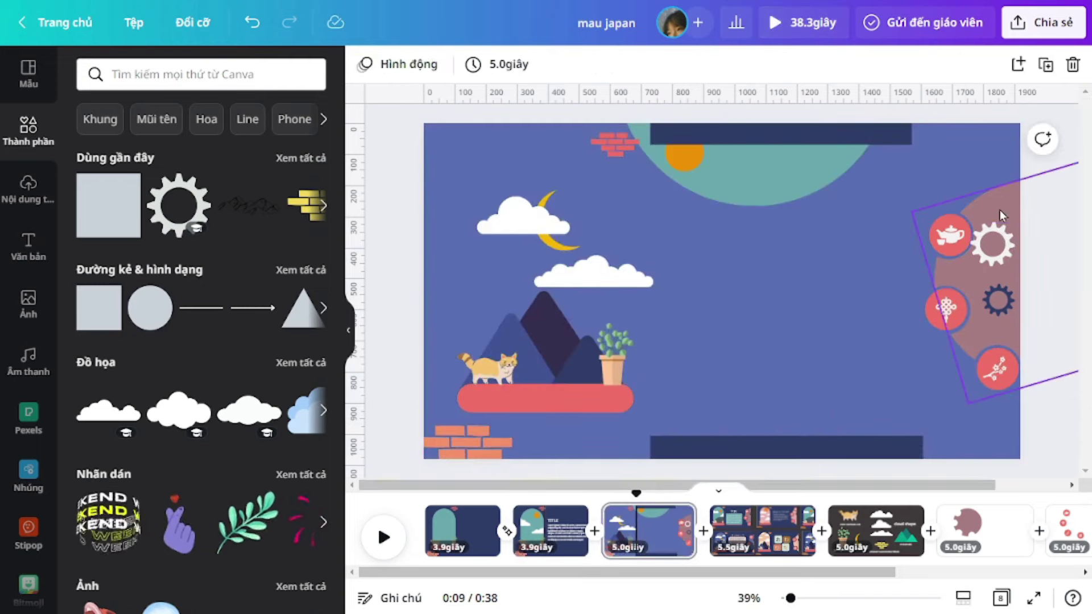
# Rotate the mauve notched circle on the third page to about 5° and fit the three red icons into its notches
pyautogui.click(1004, 331)
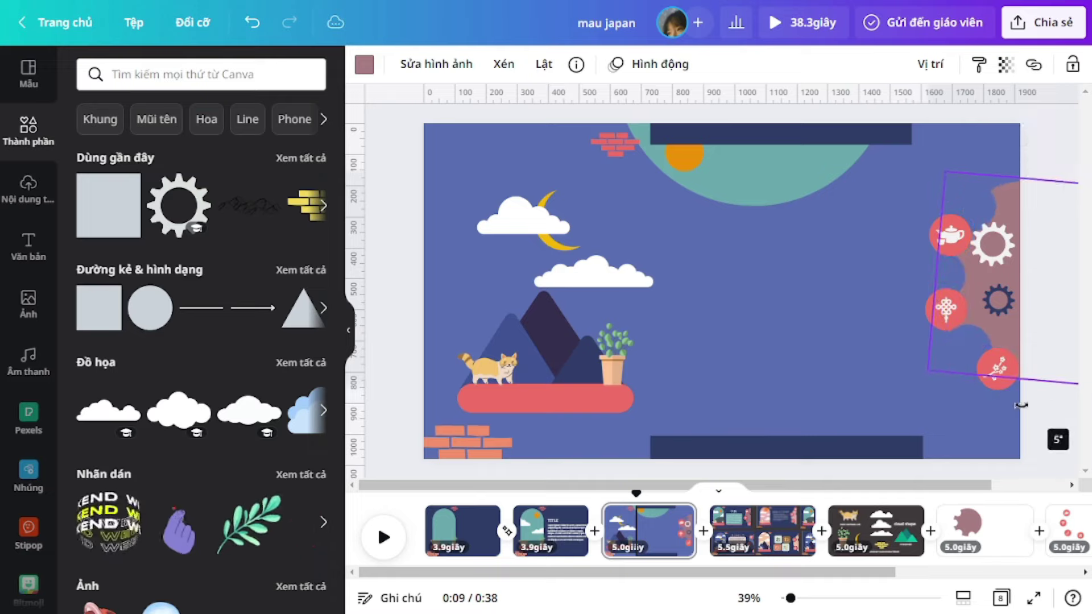
pyautogui.click(857, 281)
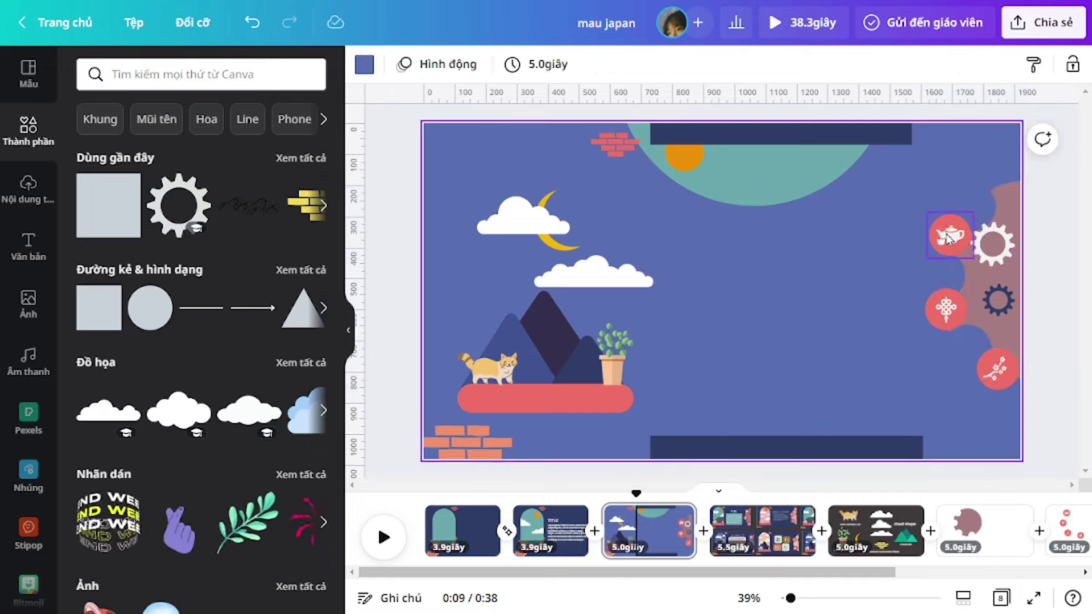
pyautogui.moveTo(950, 240); pyautogui.dragTo(969, 210)
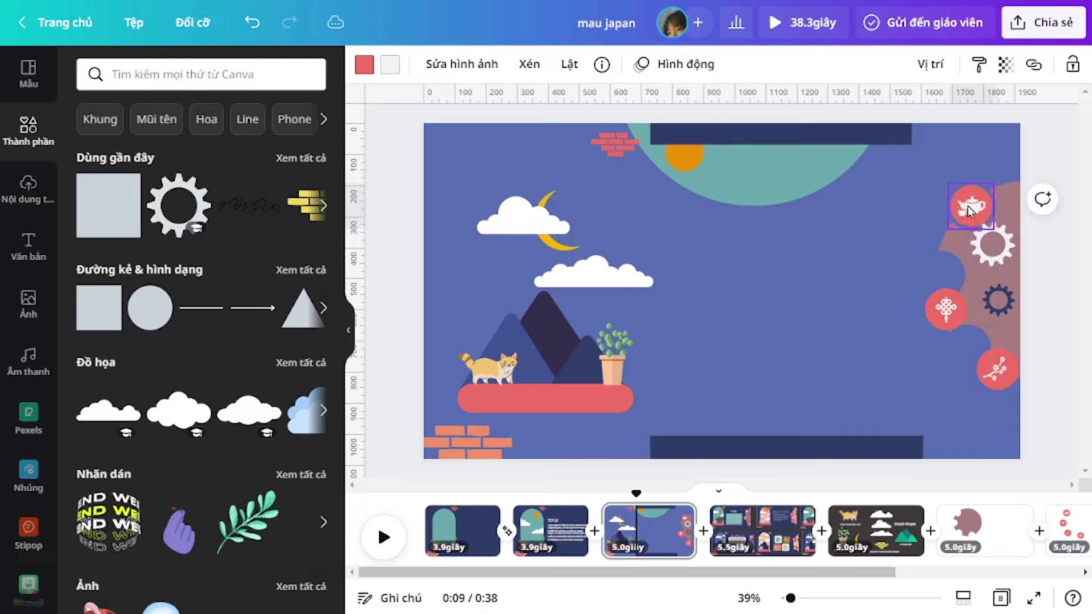
pyautogui.moveTo(946, 310); pyautogui.dragTo(952, 286)
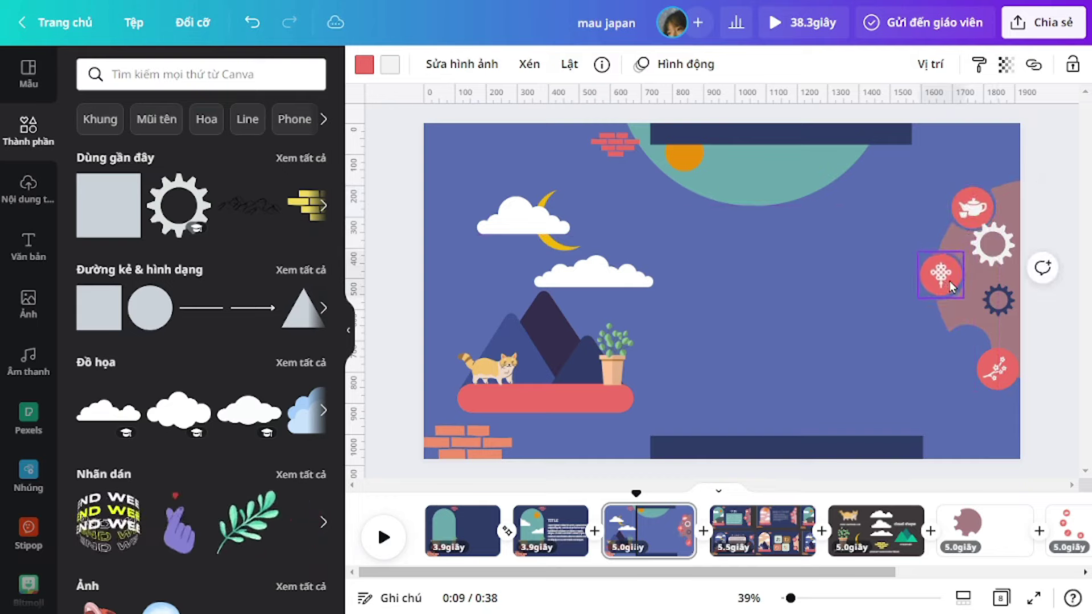
pyautogui.click(752, 302)
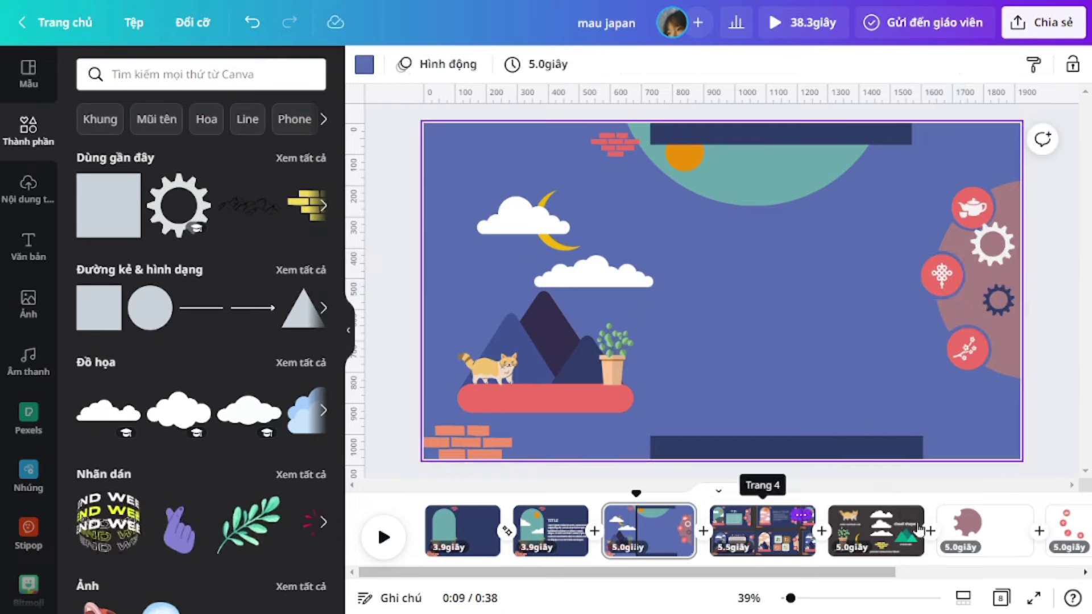
# Copy the navy frame with the arch cutout from the last page to the third page and send it backward behind the foreground elements
pyautogui.hscroll(5, 953, 529)
pyautogui.click(961, 534)
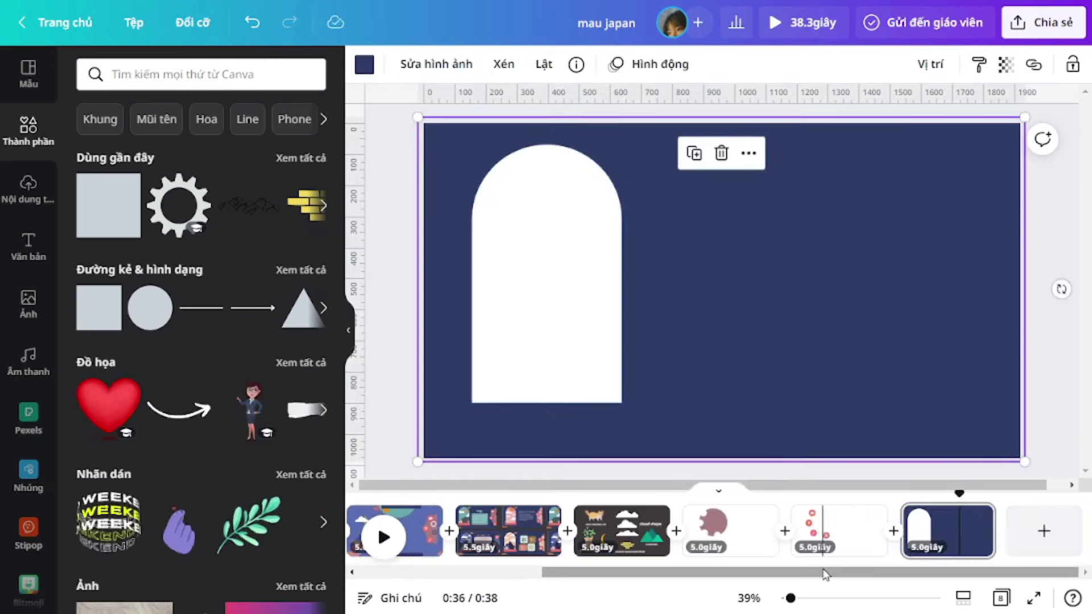
pyautogui.moveTo(825, 575); pyautogui.dragTo(642, 574)
pyautogui.click(648, 532)
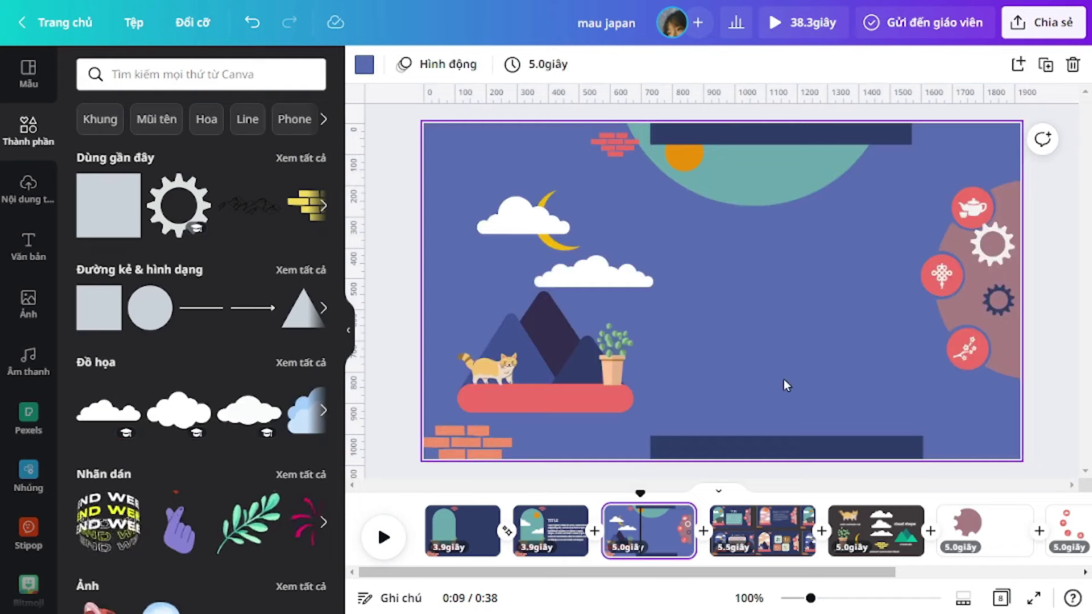
pyautogui.hotkey('ctrl', 'v')
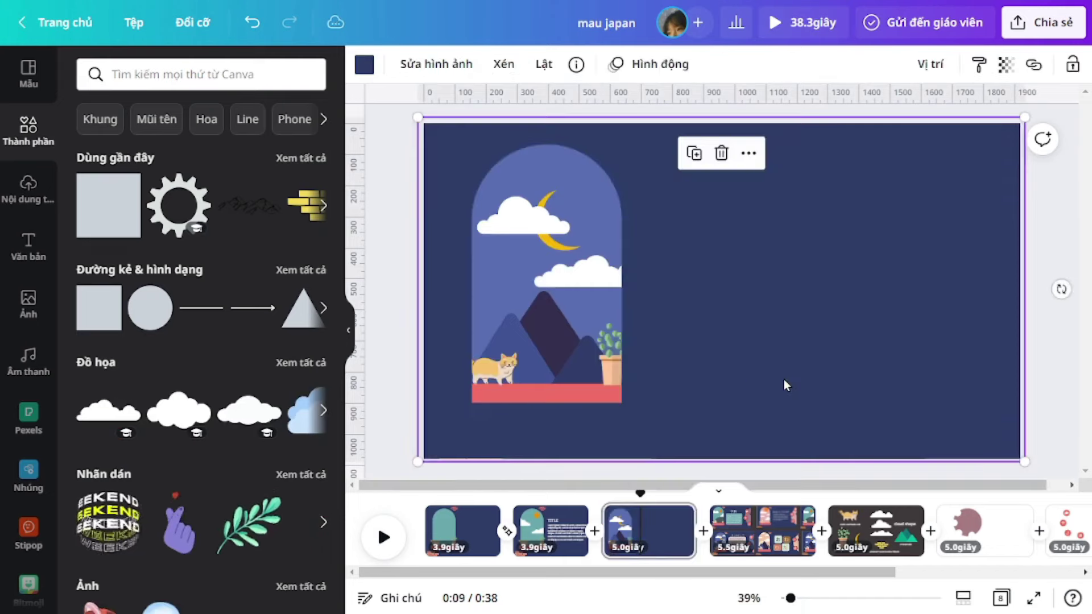
pyautogui.hotkey('ctrl', '[')
pyautogui.hotkey('ctrl', '[')
pyautogui.hotkey('ctrl', '[')
pyautogui.hotkey('ctrl', '[')
pyautogui.hotkey('ctrl', '[')
pyautogui.hotkey('ctrl', '[')
pyautogui.hotkey('ctrl', '[')
pyautogui.hotkey('ctrl', '[')
pyautogui.hotkey('ctrl', '[')
pyautogui.hotkey('ctrl', '[')
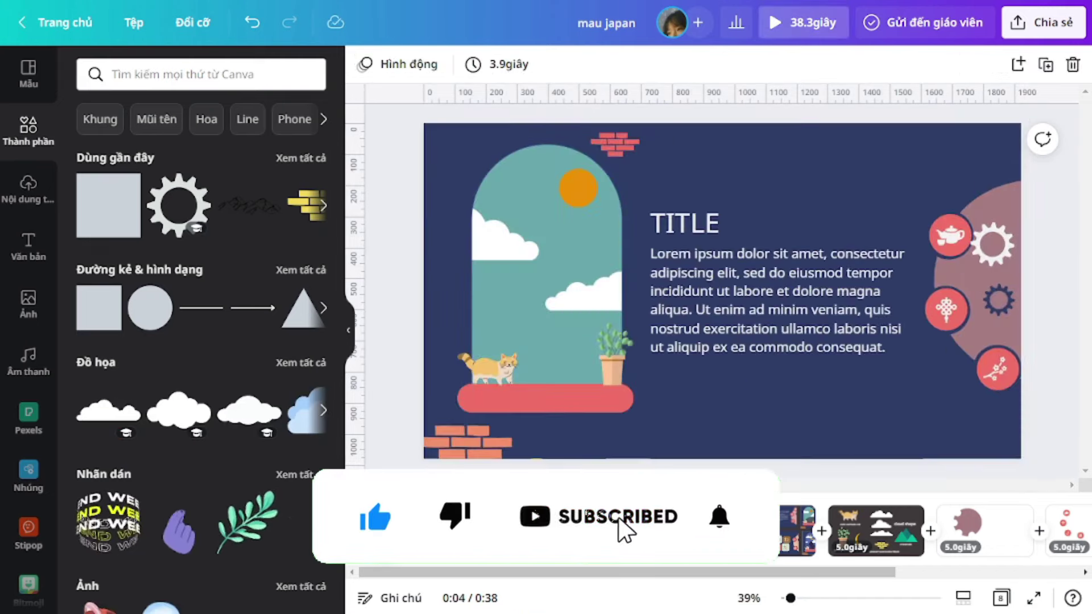
# Add a 2.3-second Match and Move transition between the second and third pages and lengthen the second page to 4.0 seconds
pyautogui.click(596, 538)
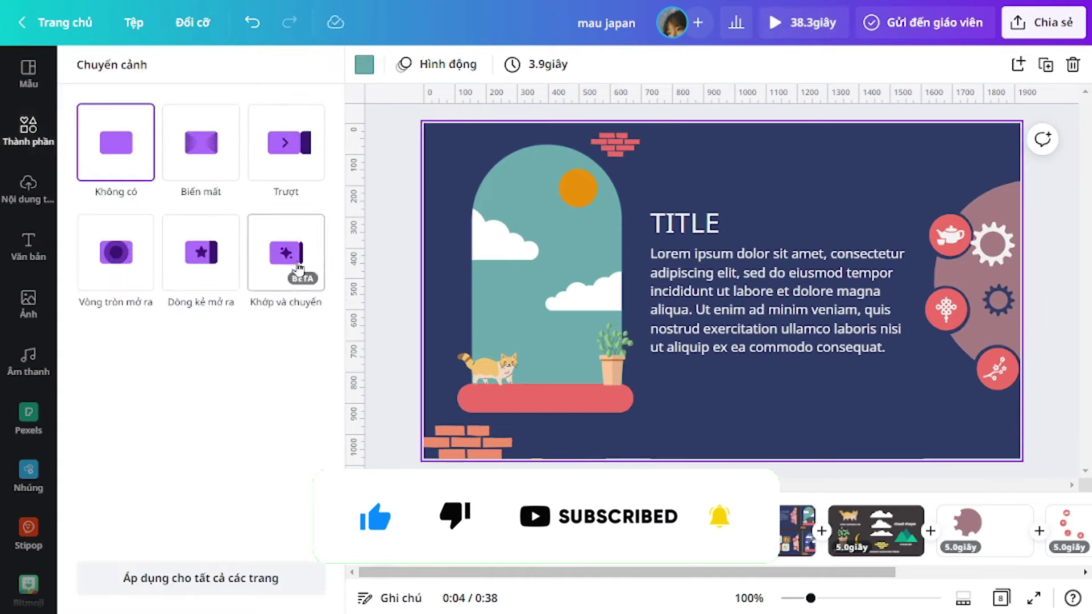
pyautogui.click(296, 271)
pyautogui.click(241, 356)
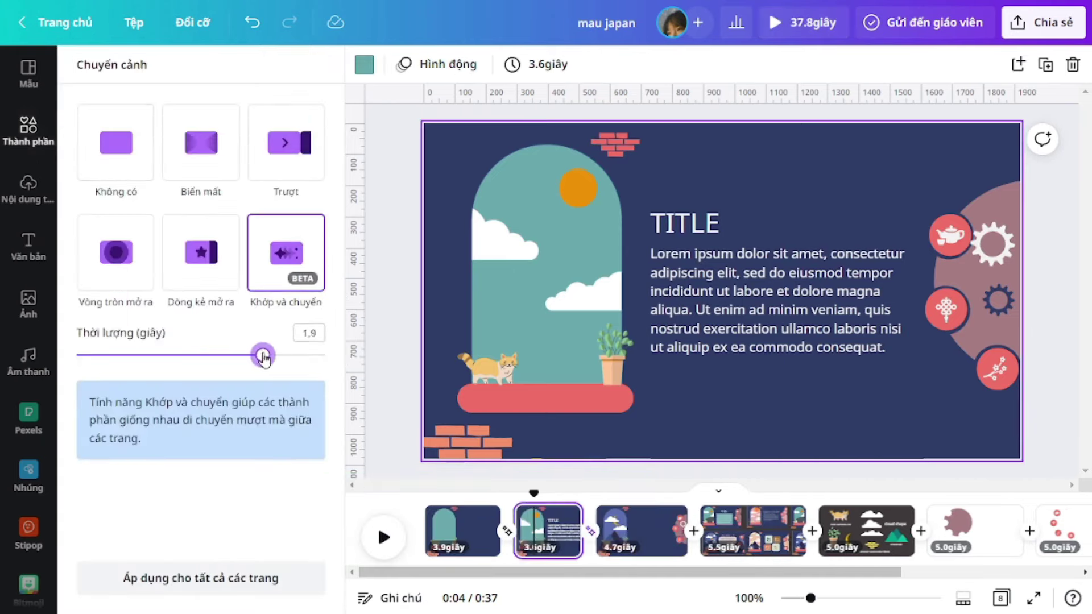
pyautogui.moveTo(296, 359); pyautogui.dragTo(305, 355)
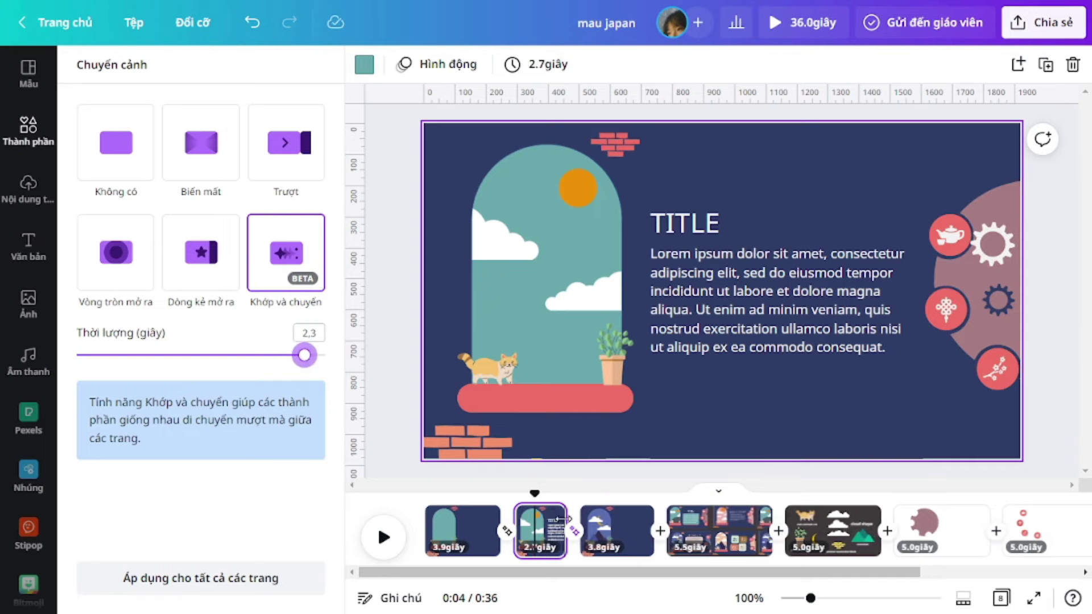
pyautogui.moveTo(569, 519); pyautogui.dragTo(589, 519)
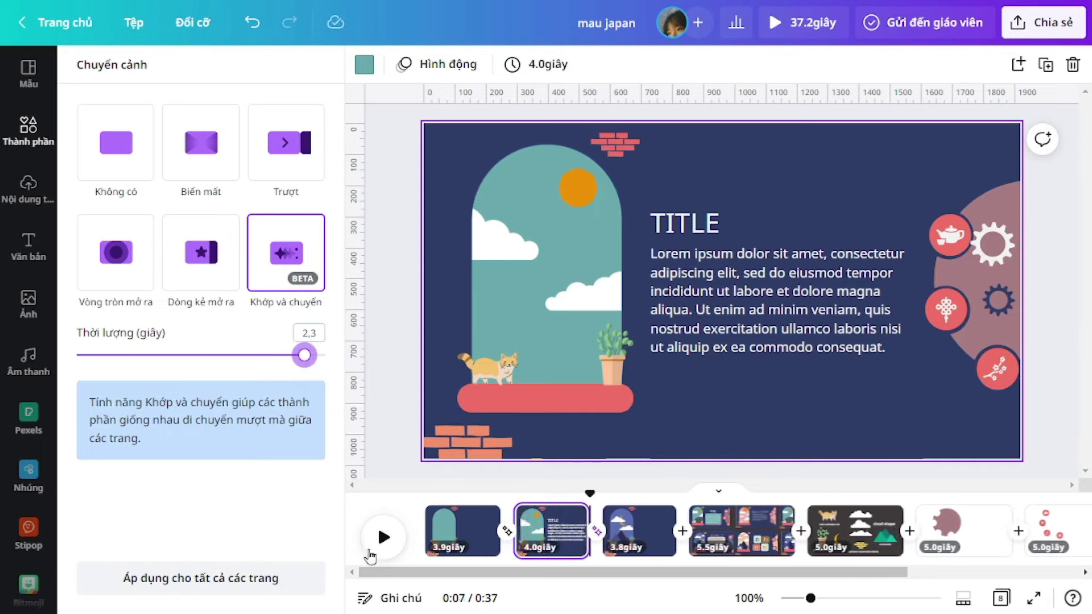
pyautogui.click(562, 494)
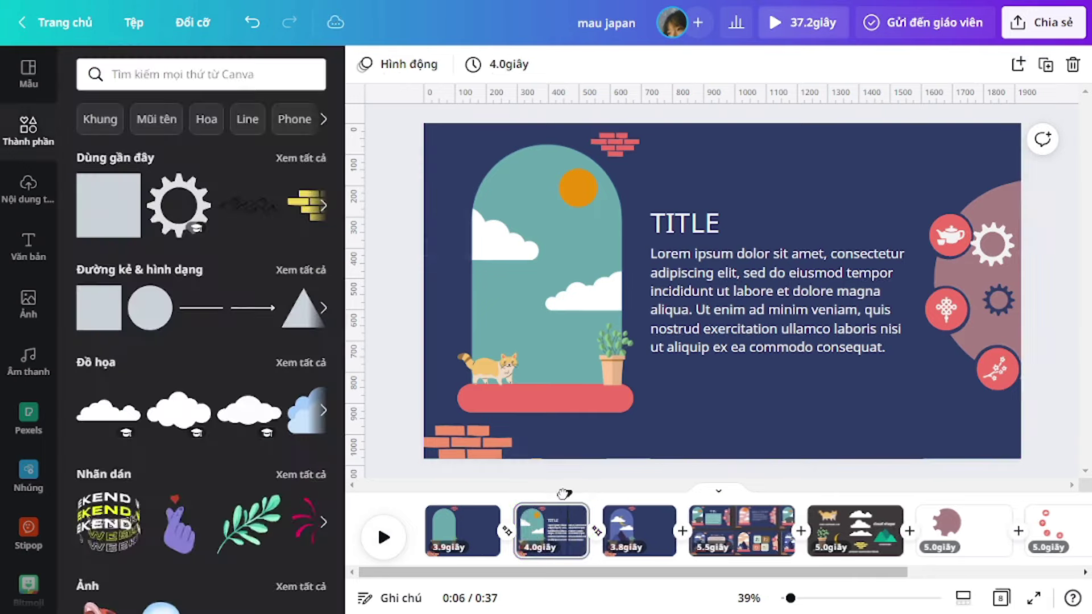